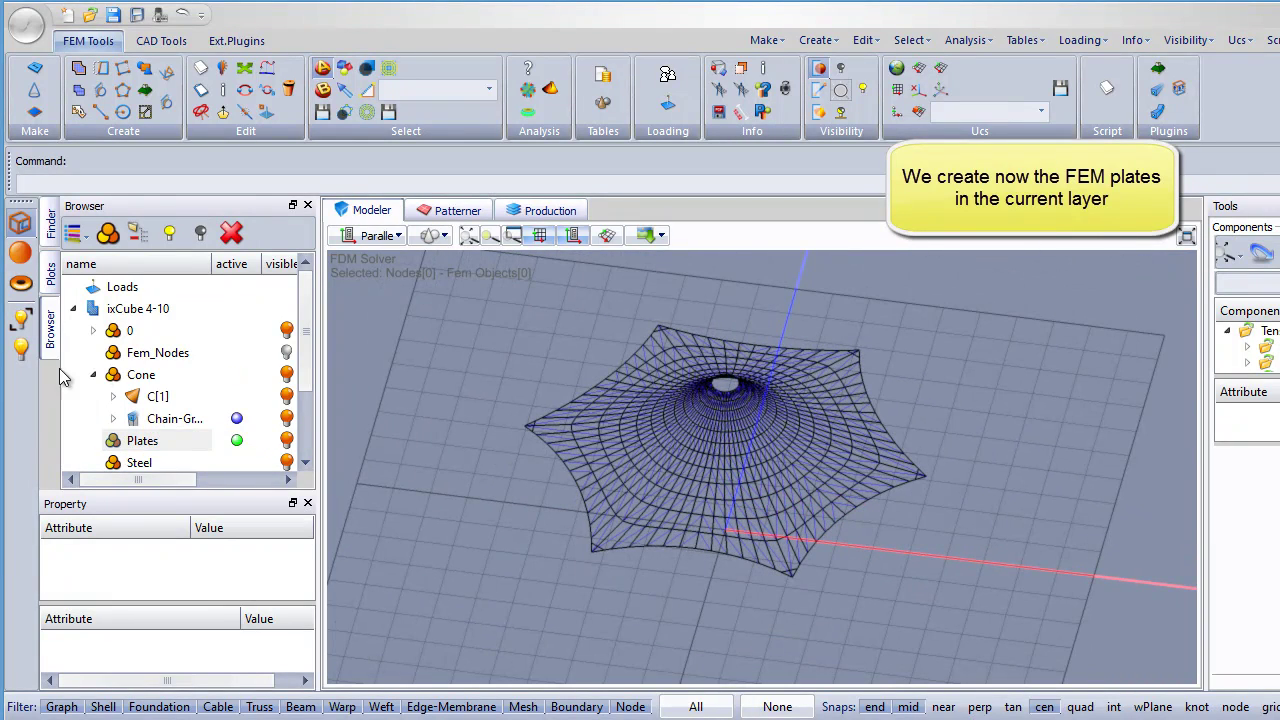
Create a planar corner plate with split boundary elements at the membrane's front corner, centred on the corner point, with its radius reaching the edge intersection.
click(94, 376)
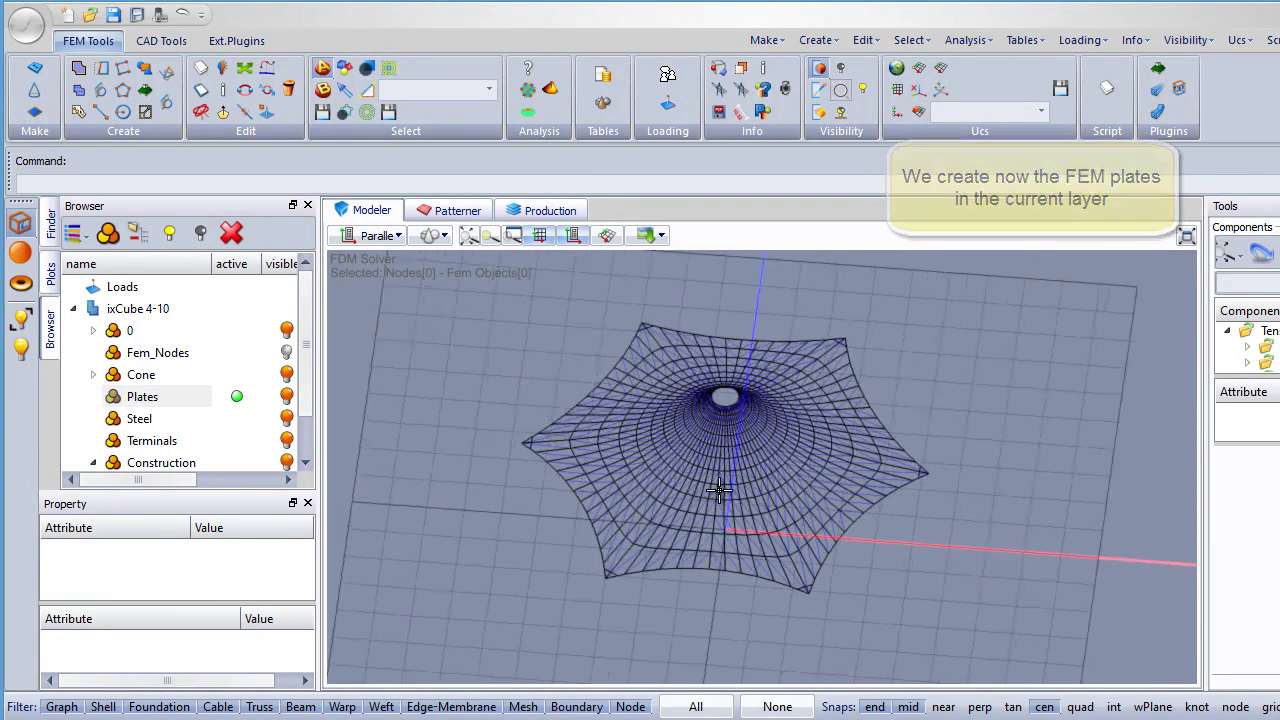
scroll(818, 600, up, 3)
scroll(818, 600, up, 5)
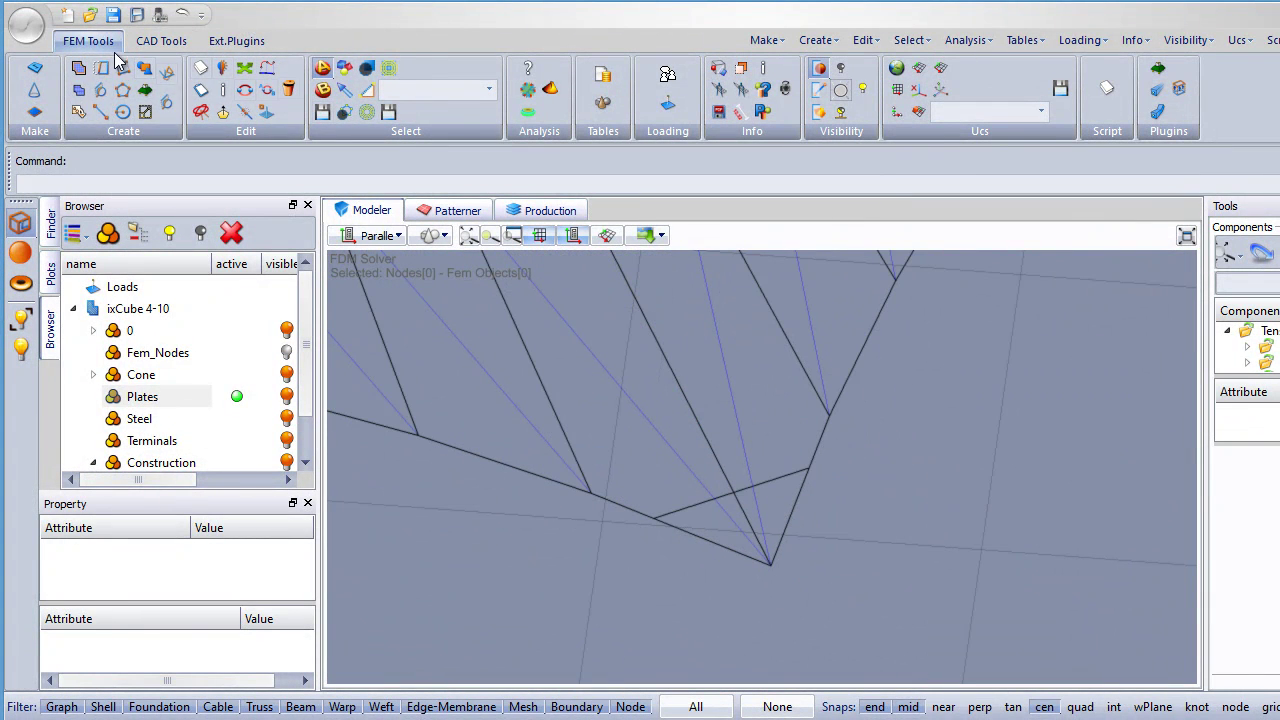
click(145, 115)
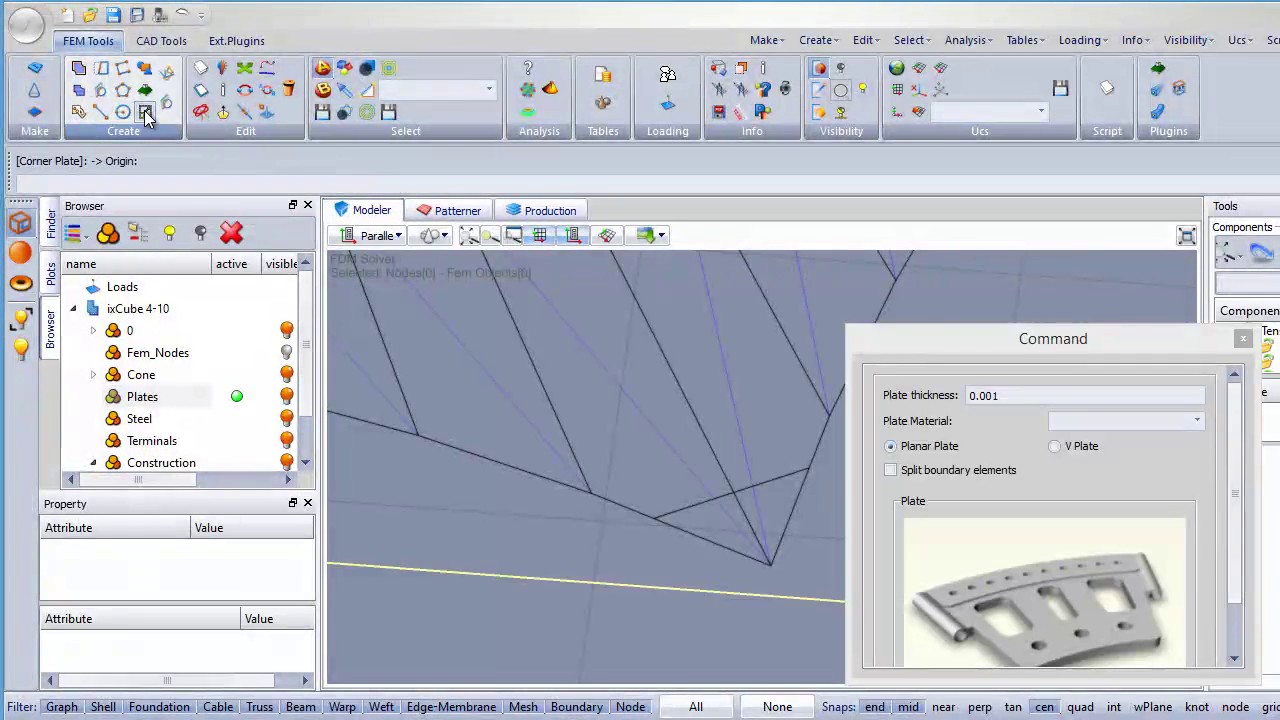
drag(1115, 342, 1115, 319)
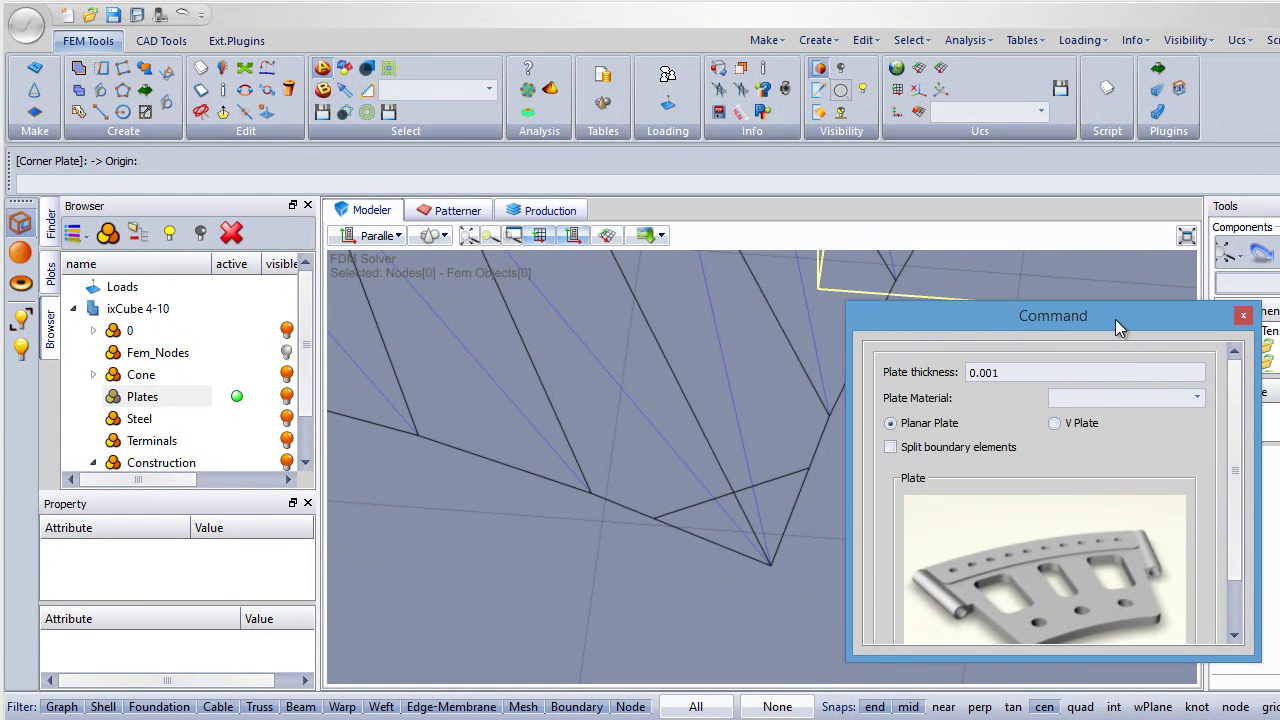
click(891, 448)
drag(1011, 325, 1276, 440)
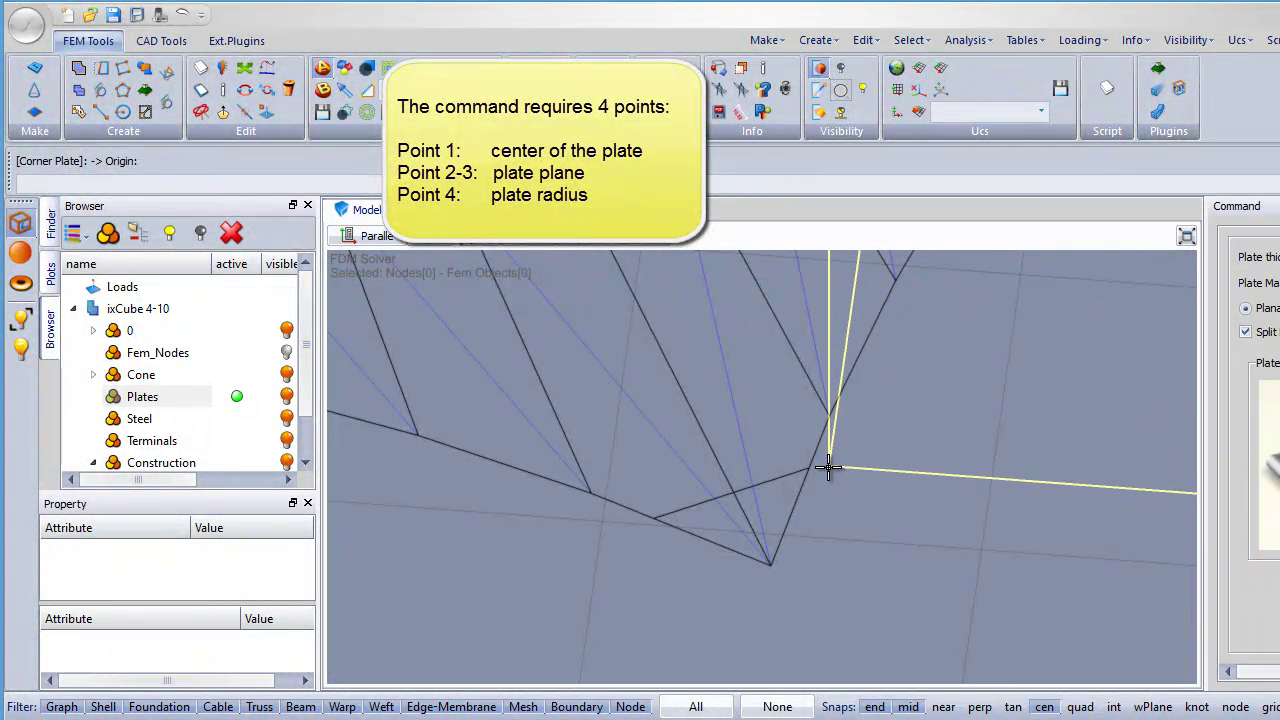
click(768, 566)
click(832, 418)
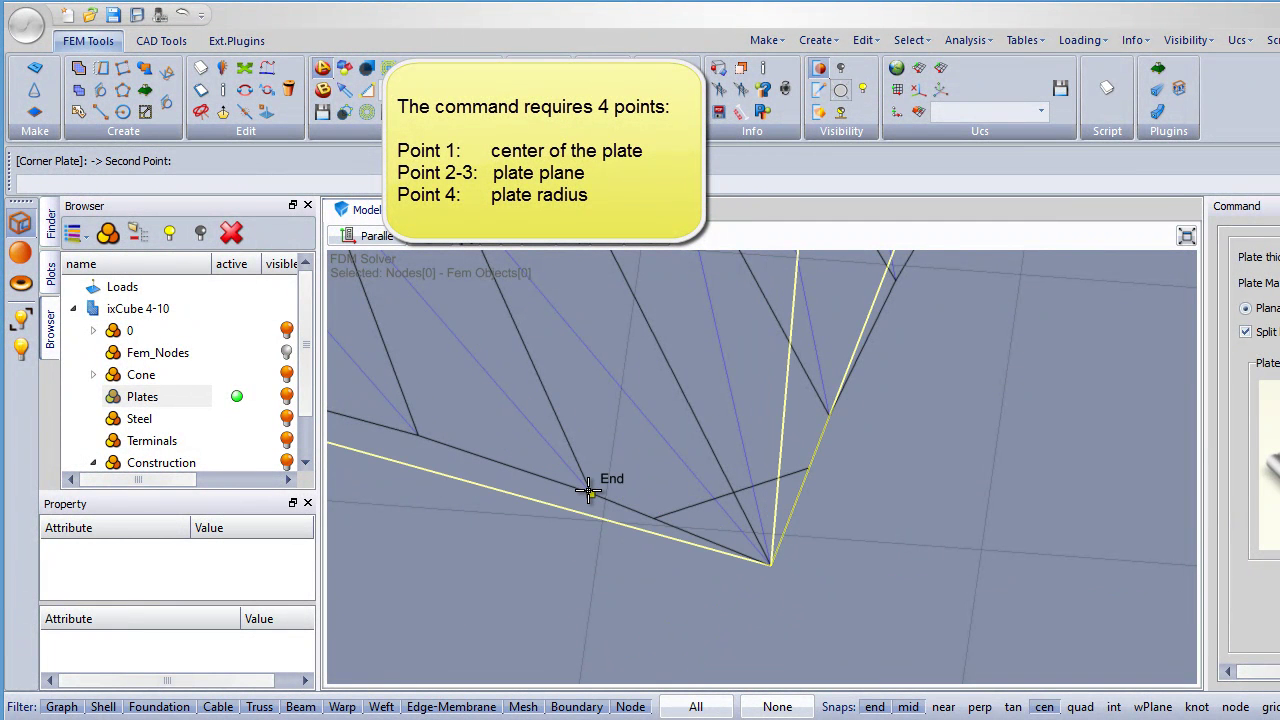
click(806, 468)
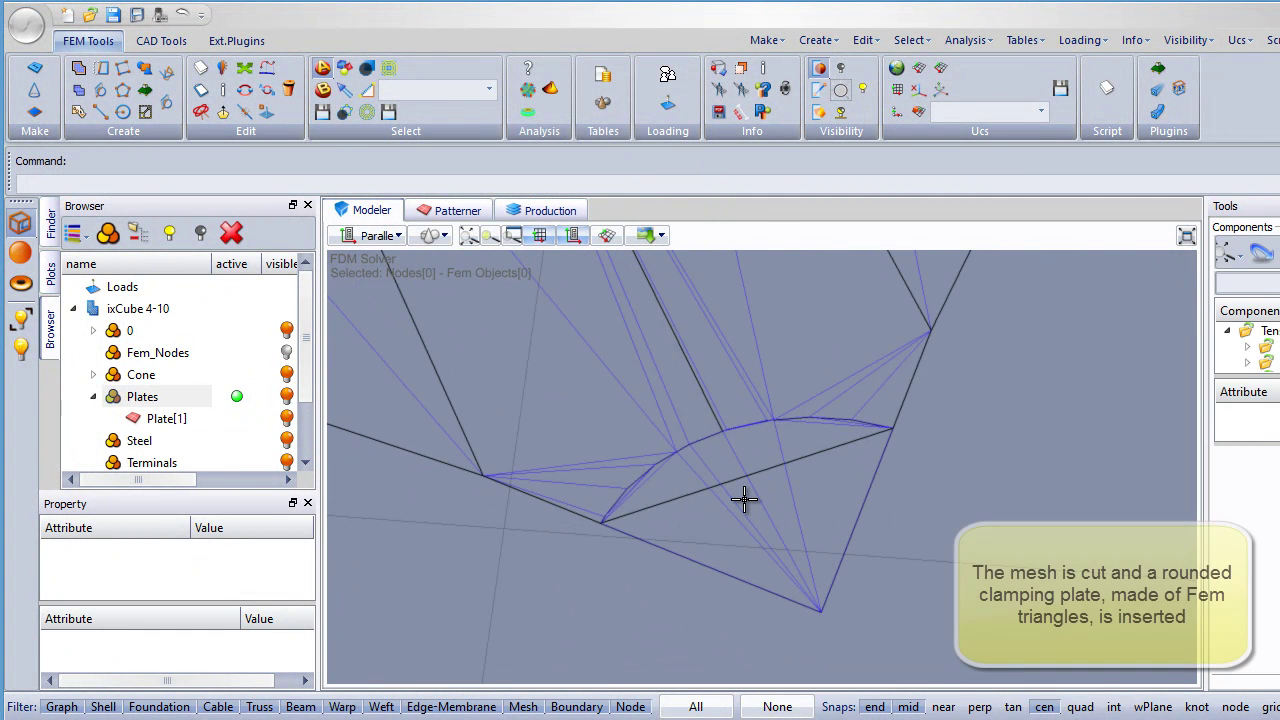
Highlight the new corner plate and examine its triangles and the cut mesh around it.
click(140, 420)
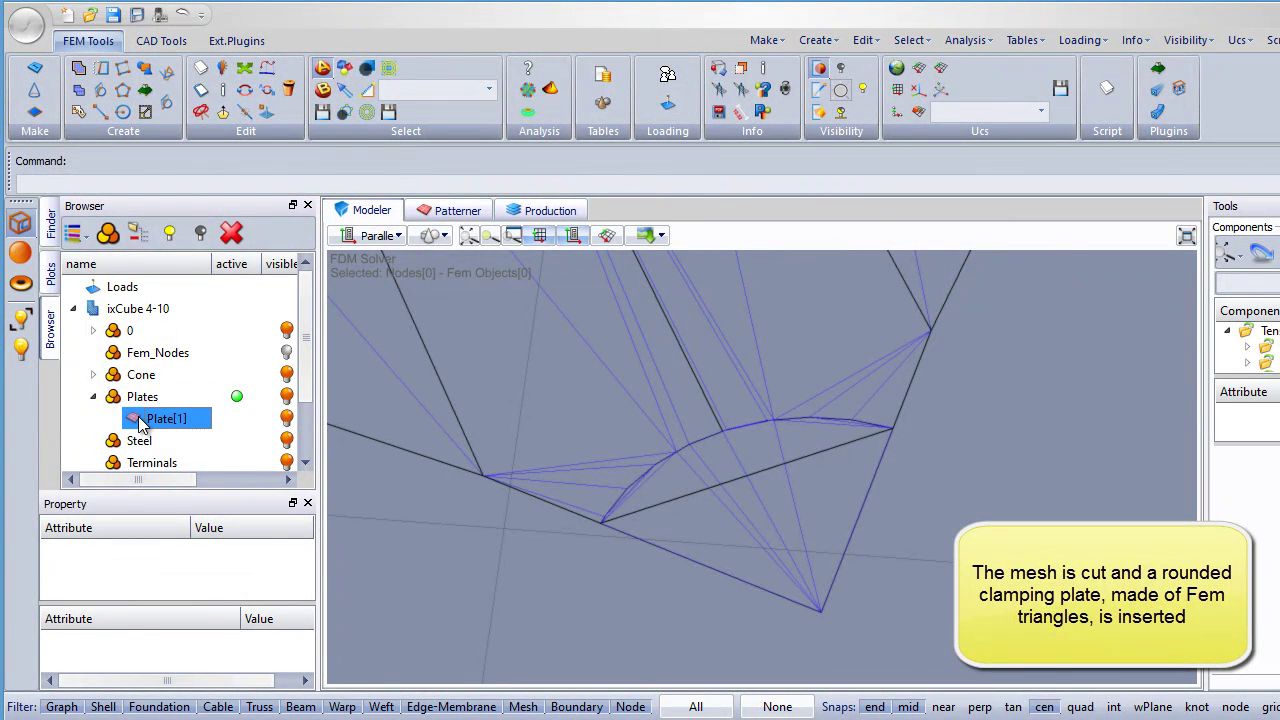
middle_drag(601, 331, 703, 396)
click(414, 634)
middle_drag(414, 634, 637, 540)
scroll(637, 540, down, 5)
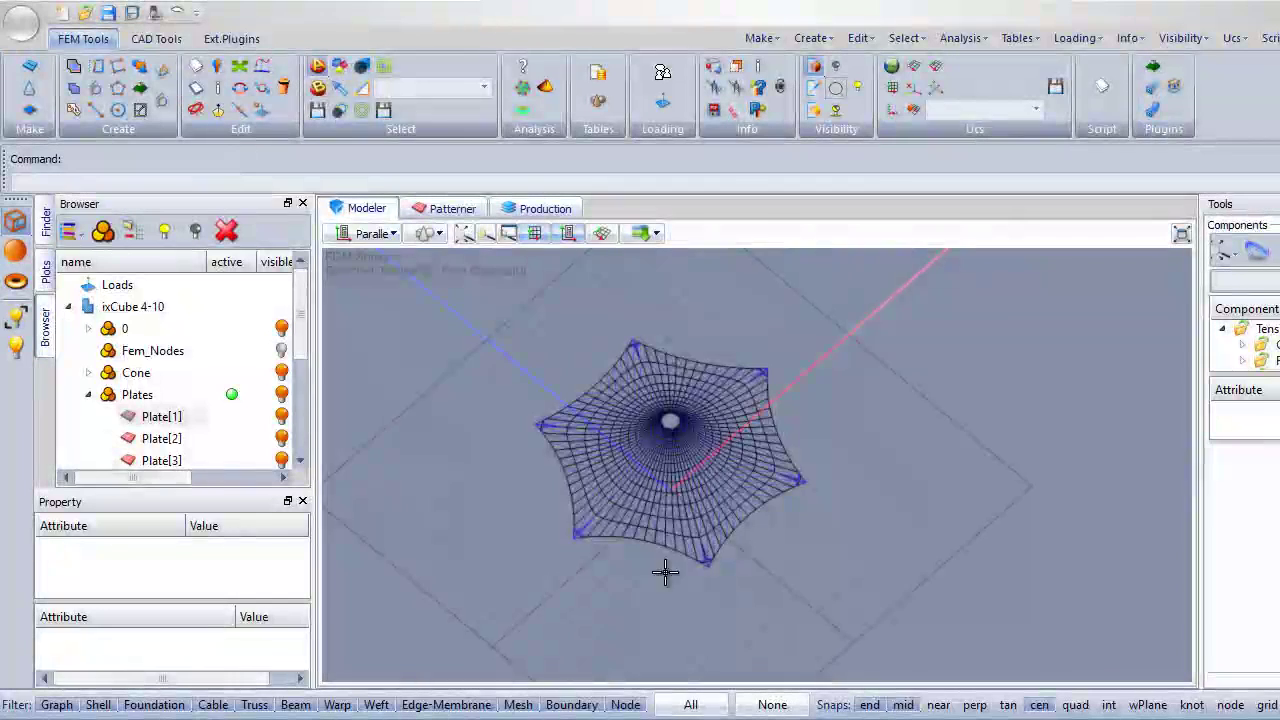
Set the thickness of all six corner plates to 0.01.
mouse_move(665, 572)
middle_down()
mouse_move(680, 534)
mouse_move(649, 568)
middle_up()
click(128, 372)
ctrl+click(131, 399)
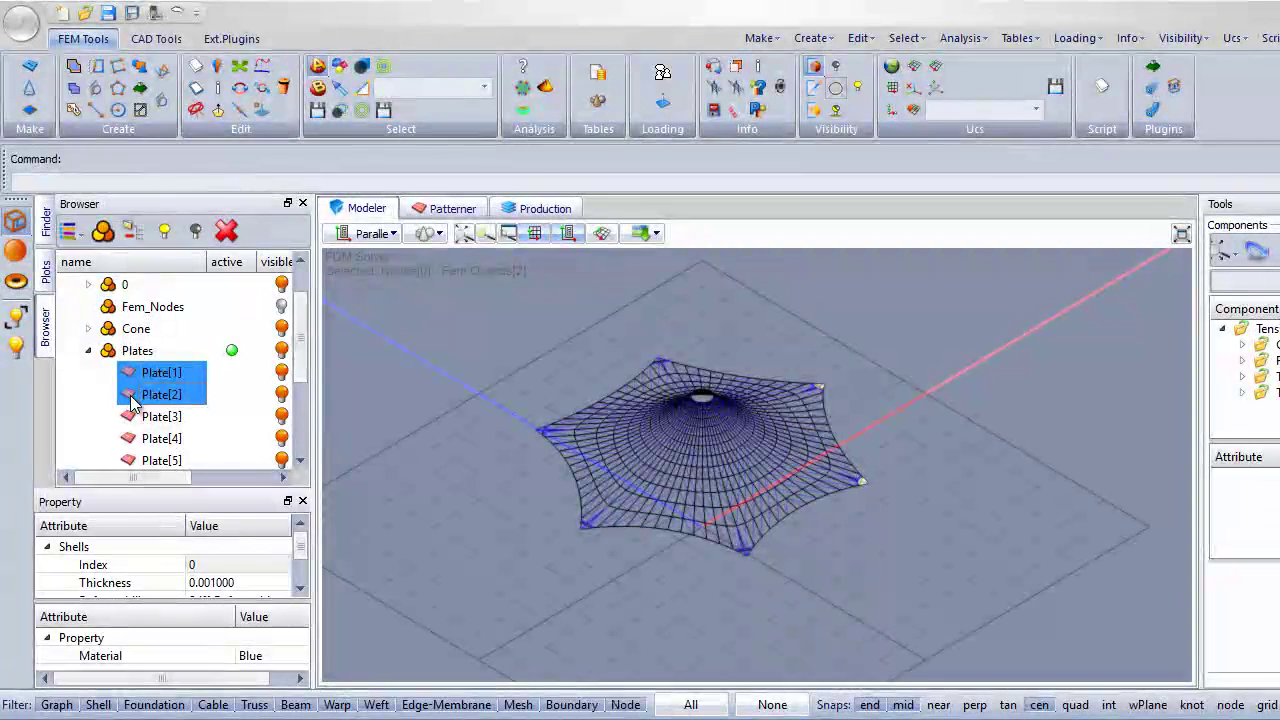
ctrl+click(130, 420)
ctrl+click(136, 442)
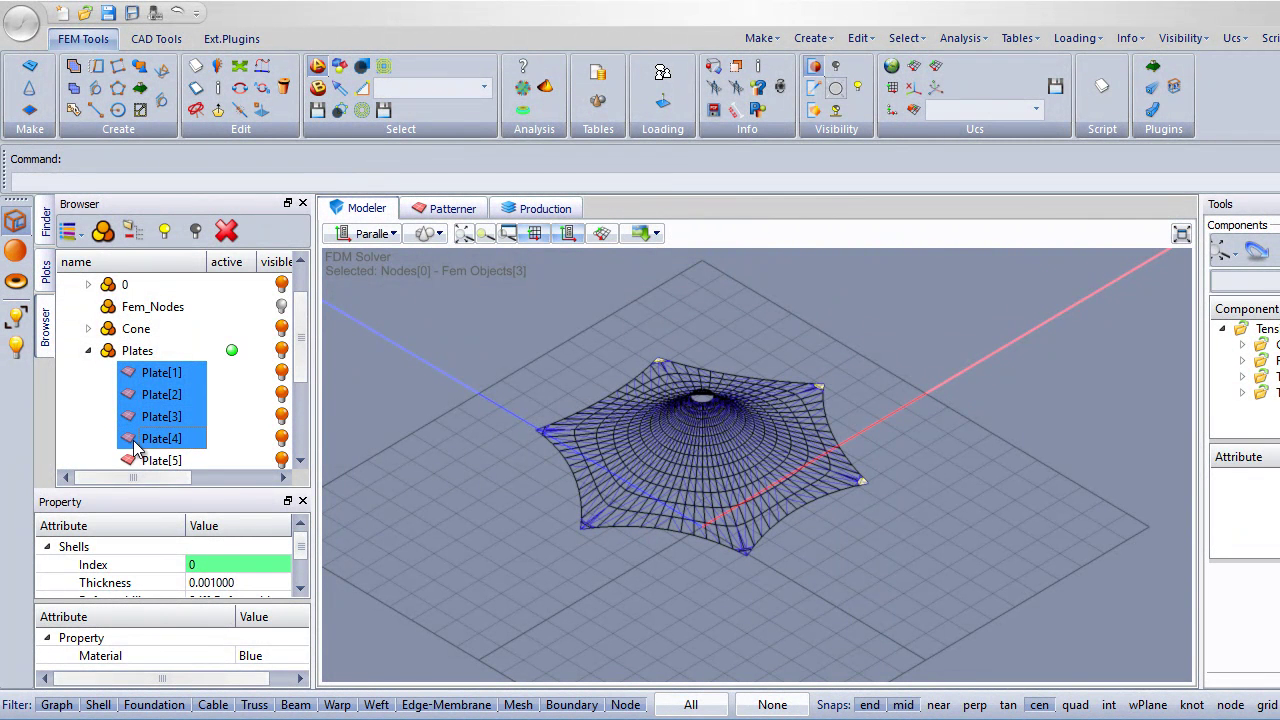
scroll(157, 391, down, 2)
ctrl+click(135, 330)
ctrl+click(128, 351)
middle_drag(765, 412, 737, 437)
scroll(736, 450, up, 3)
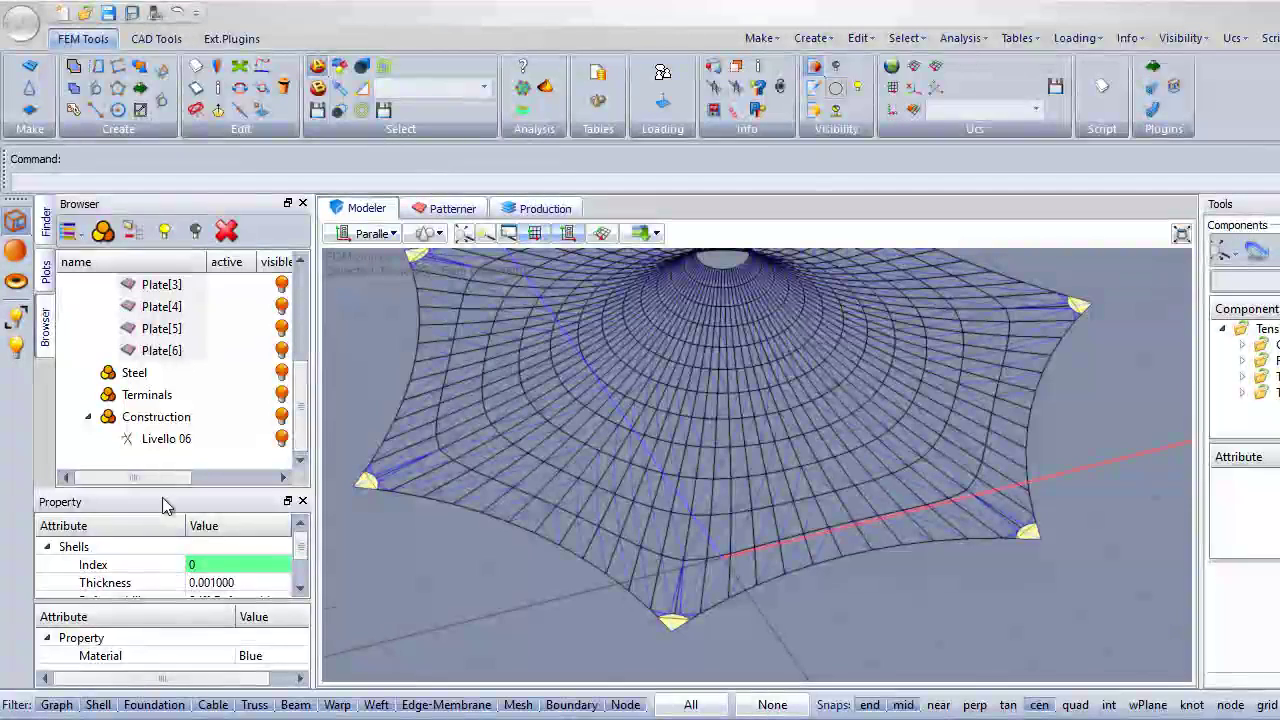
drag(165, 492, 170, 416)
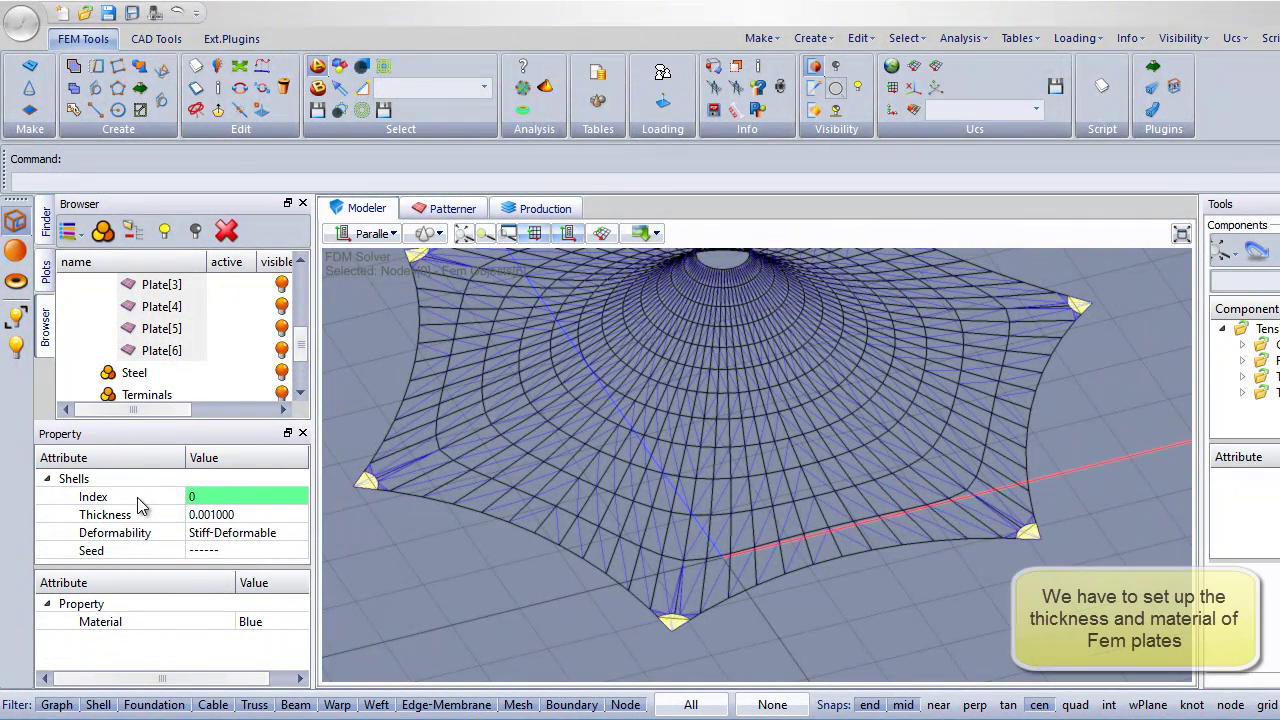
drag(165, 563, 165, 593)
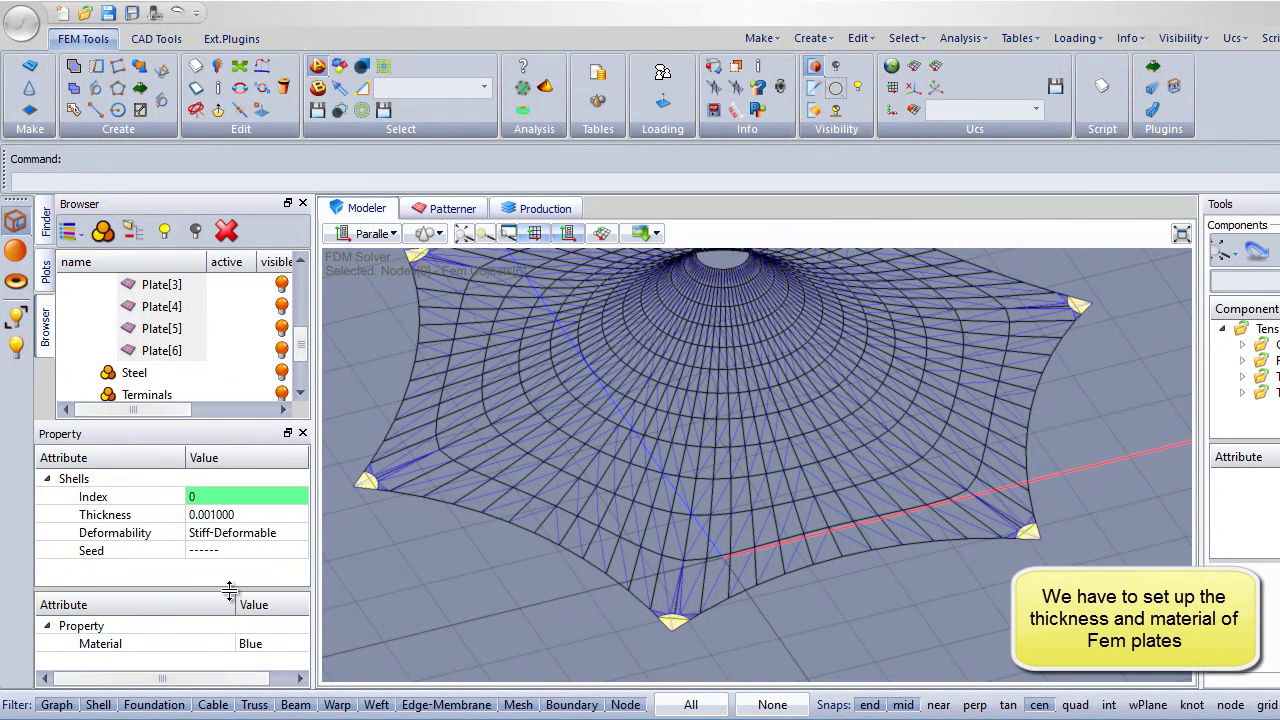
click(222, 515)
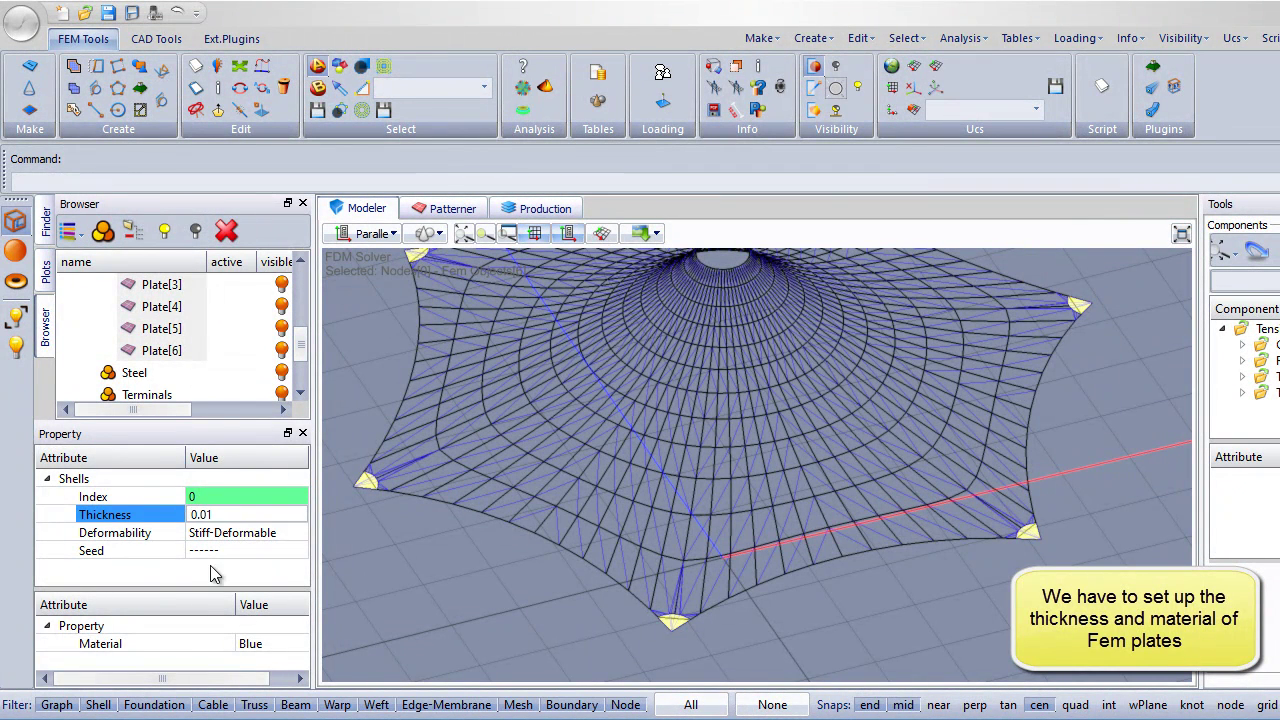
Assign the CHS_70x5 seed to the six selected corner plates and clear the selection.
click(215, 556)
click(213, 556)
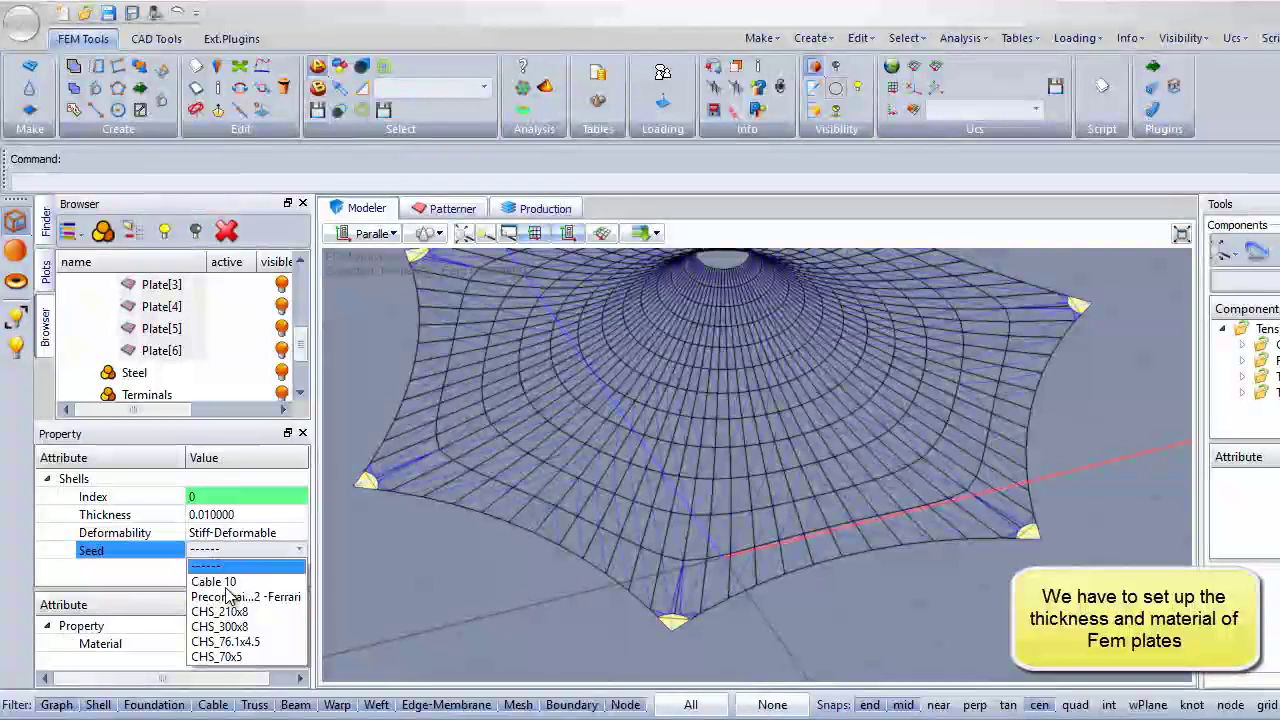
click(238, 645)
click(235, 575)
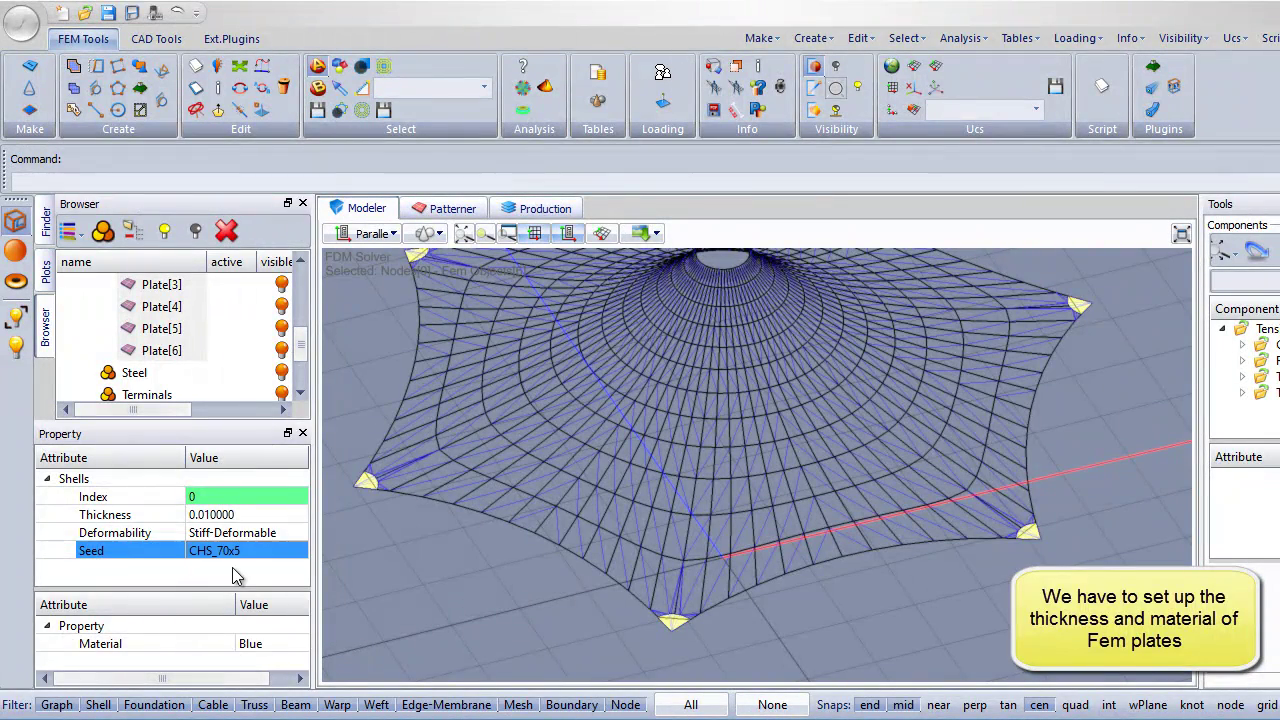
click(505, 596)
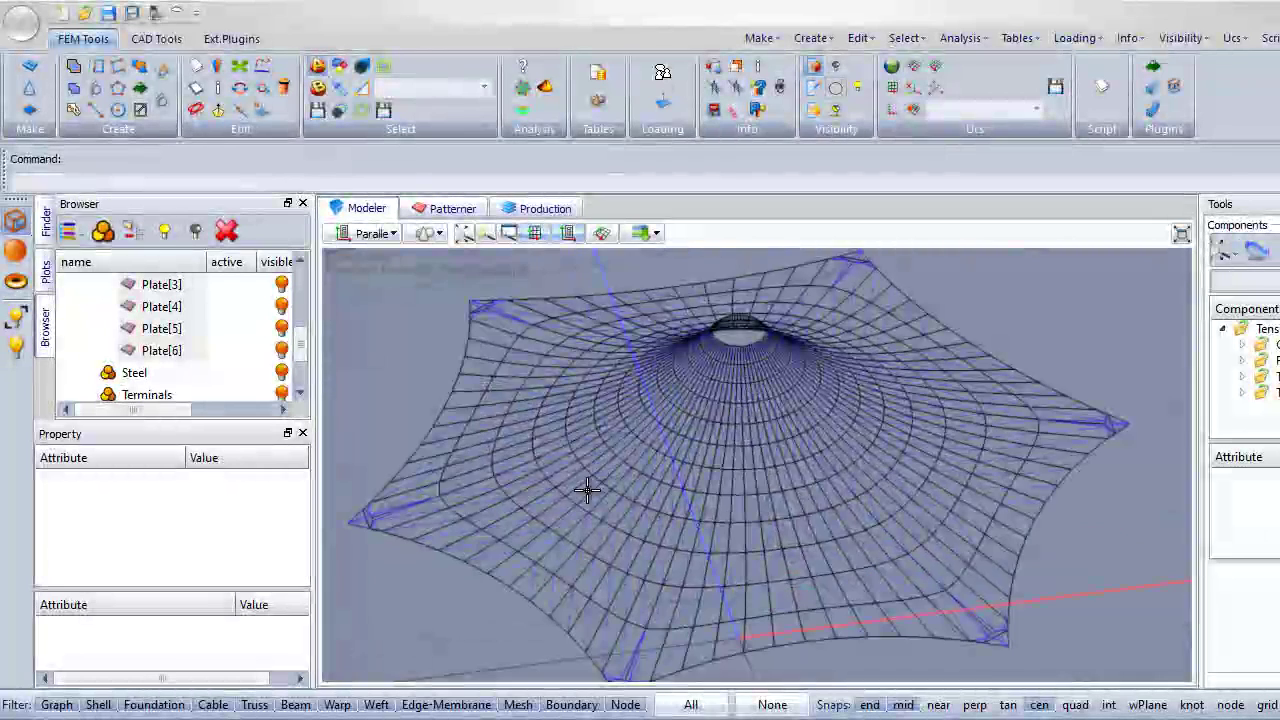
Show the FEM nodes and set the Rx and Ry restraints of the six outer corner nodes to free.
scroll(588, 480, up, 4)
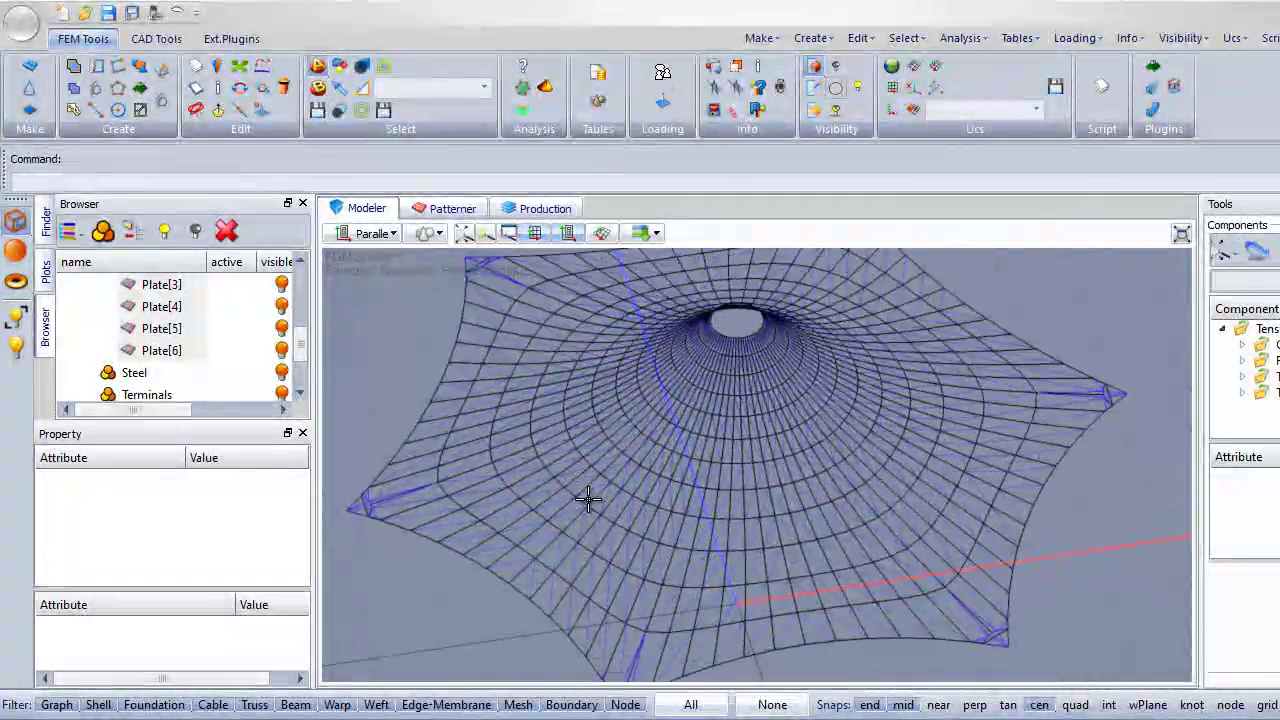
scroll(588, 488, down, 2)
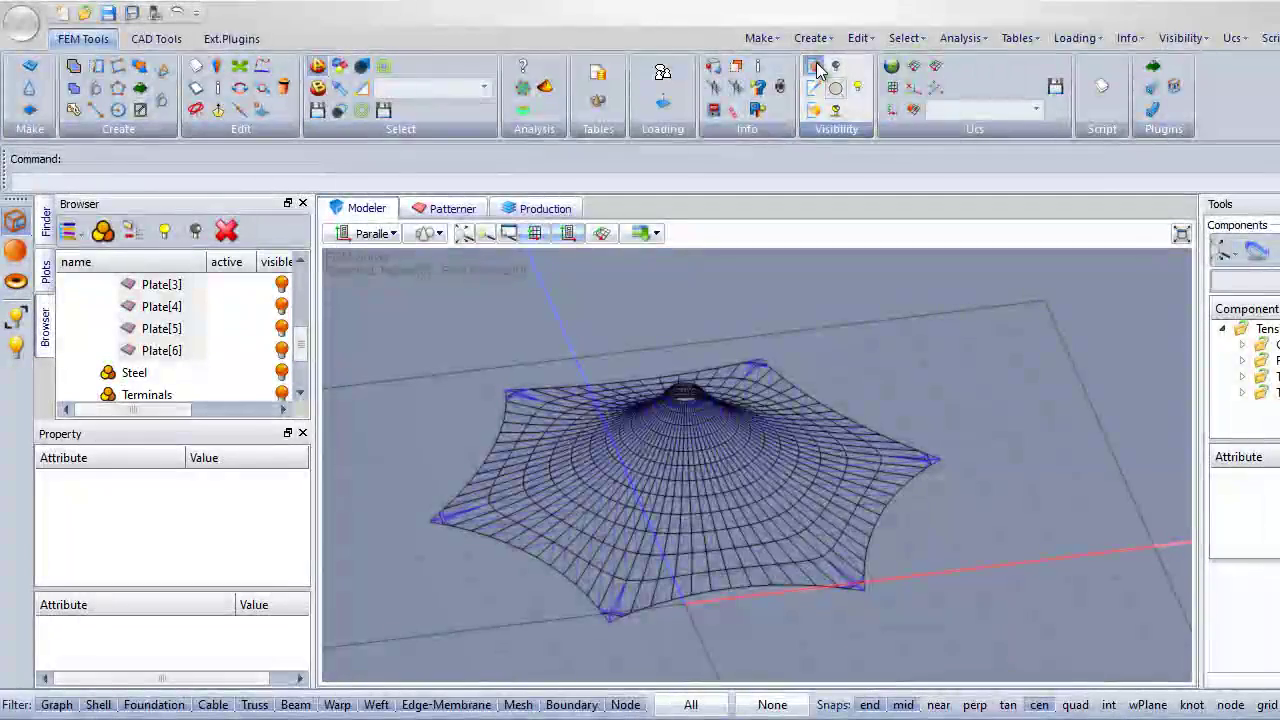
click(833, 87)
middle_drag(606, 466, 493, 566)
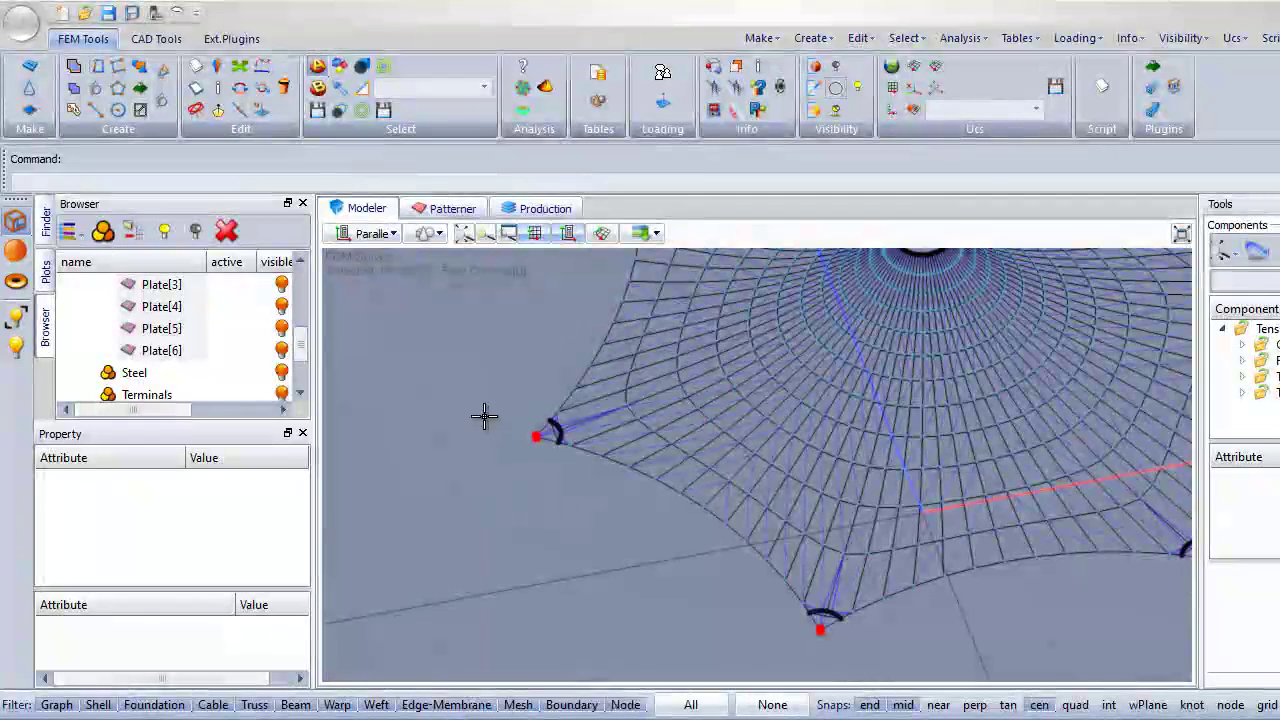
drag(486, 417, 535, 486)
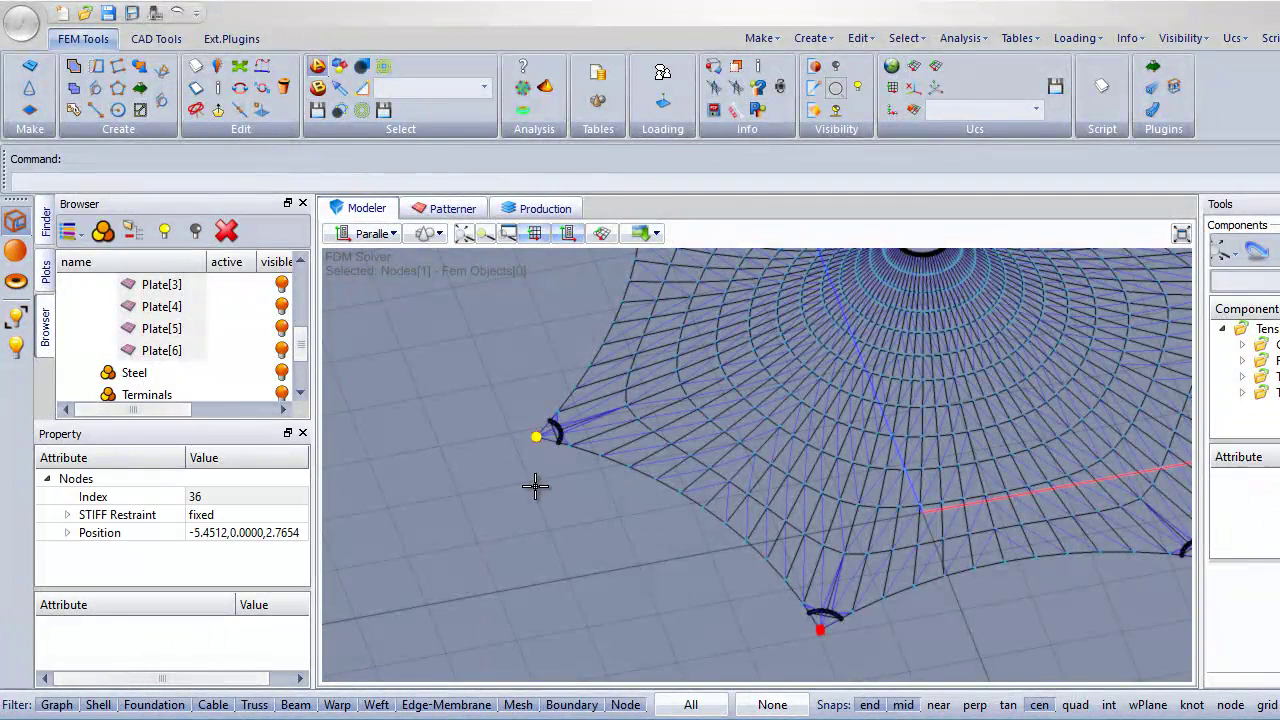
scroll(737, 580, up, 6)
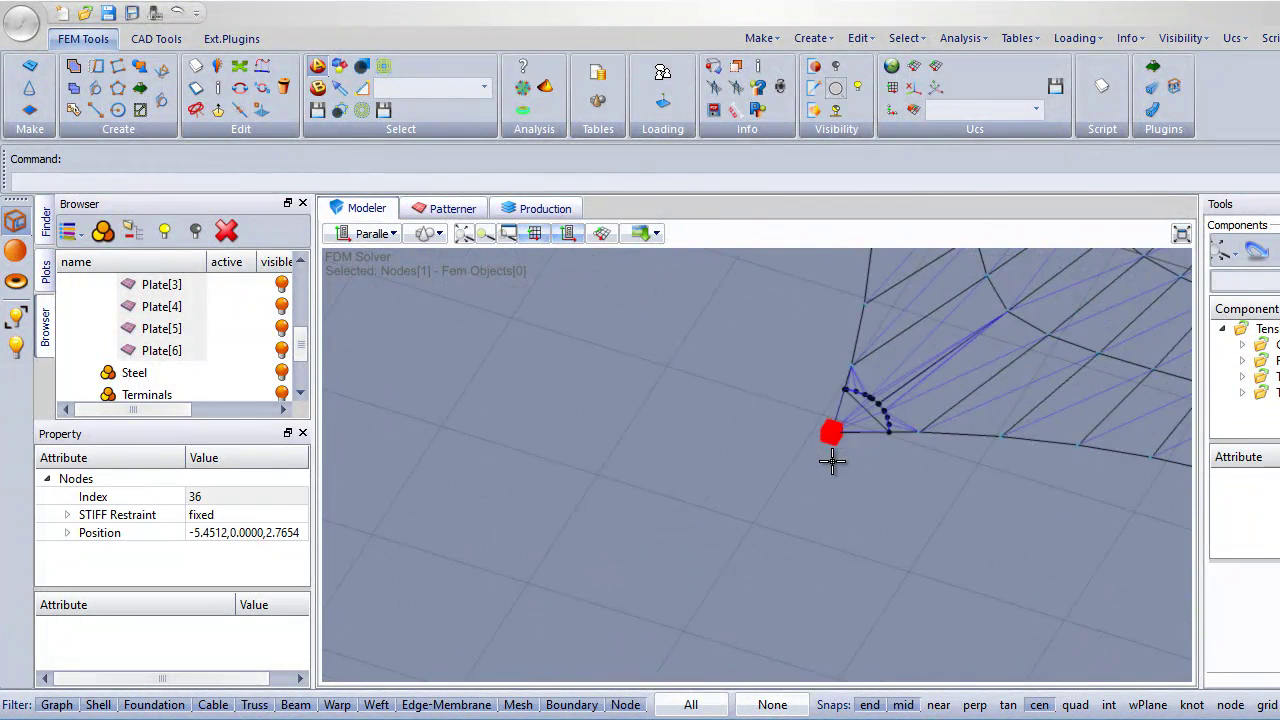
drag(855, 462, 855, 462)
scroll(543, 463, down, 5)
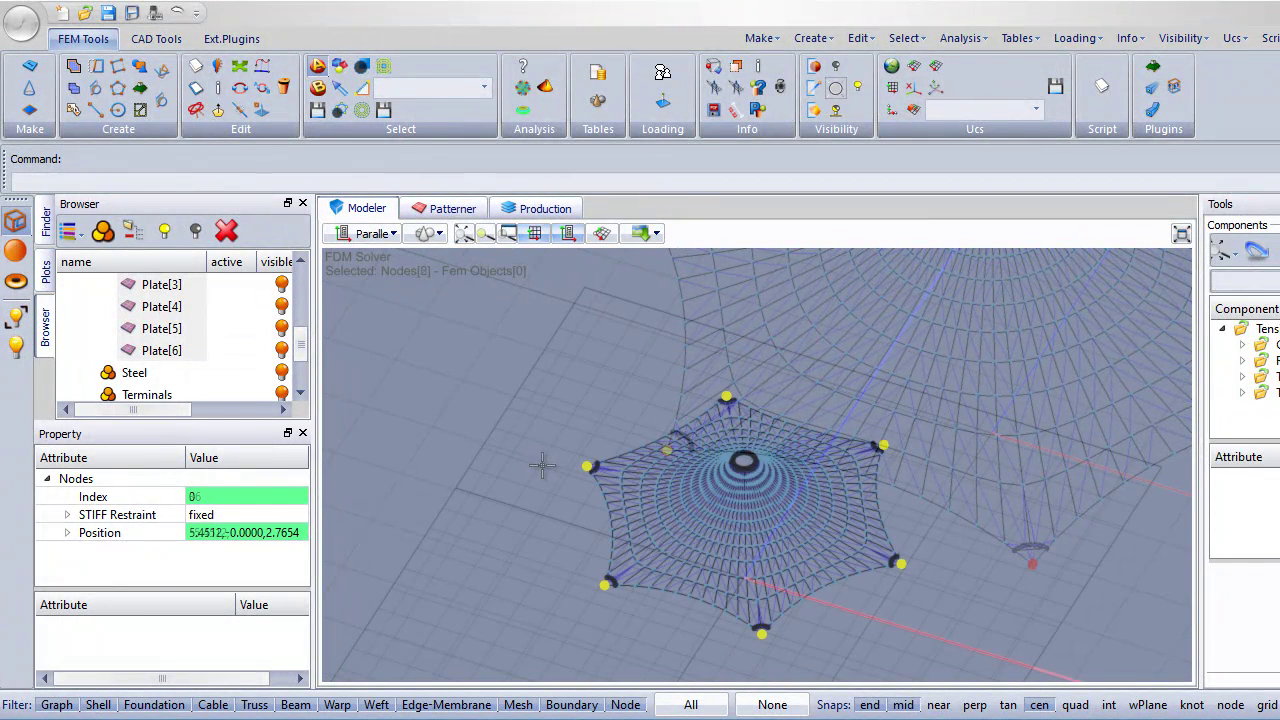
click(69, 516)
scroll(160, 530, down, 1)
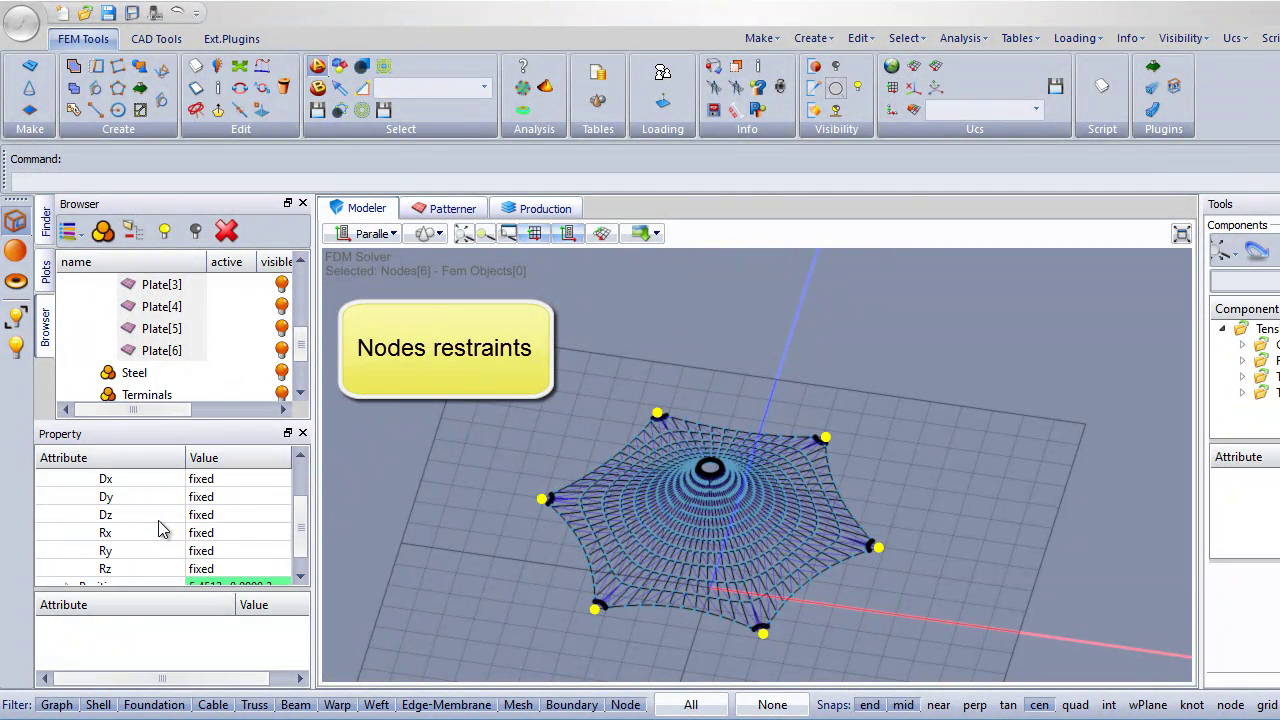
click(217, 536)
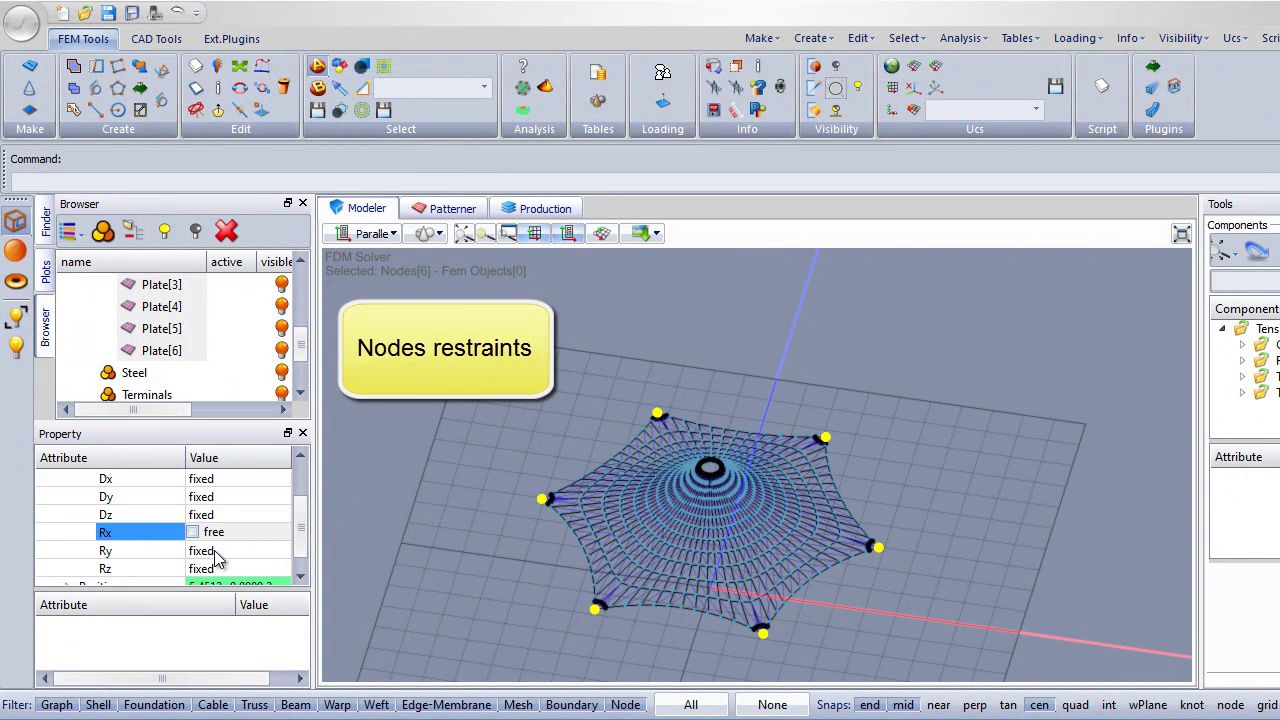
click(220, 551)
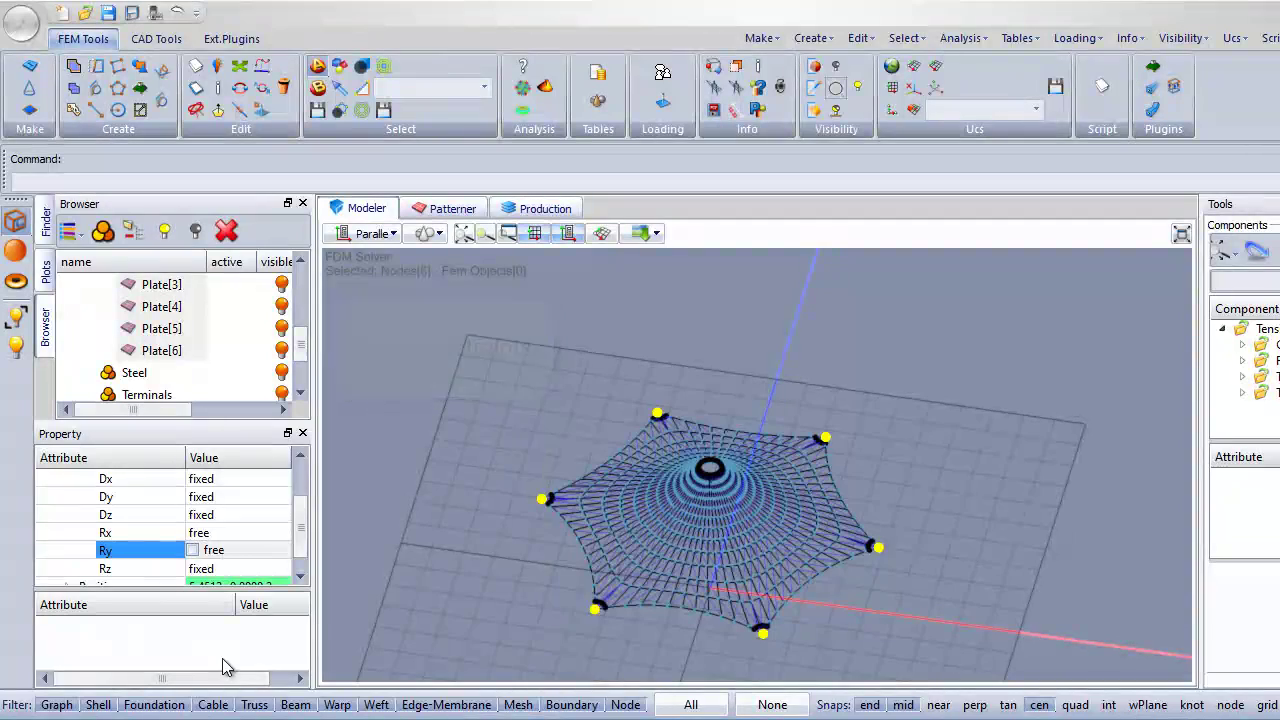
click(384, 623)
scroll(553, 580, up, 5)
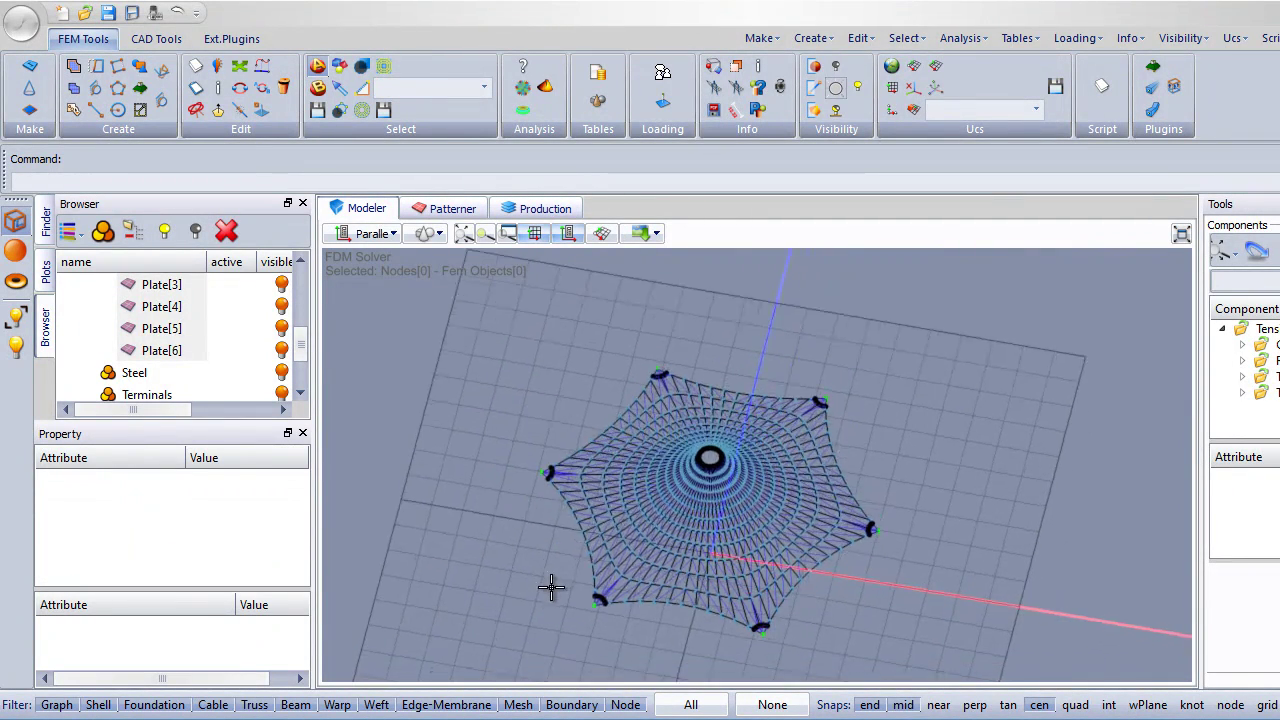
scroll(578, 611, up, 5)
scroll(543, 585, down, 8)
middle_drag(540, 583, 577, 523)
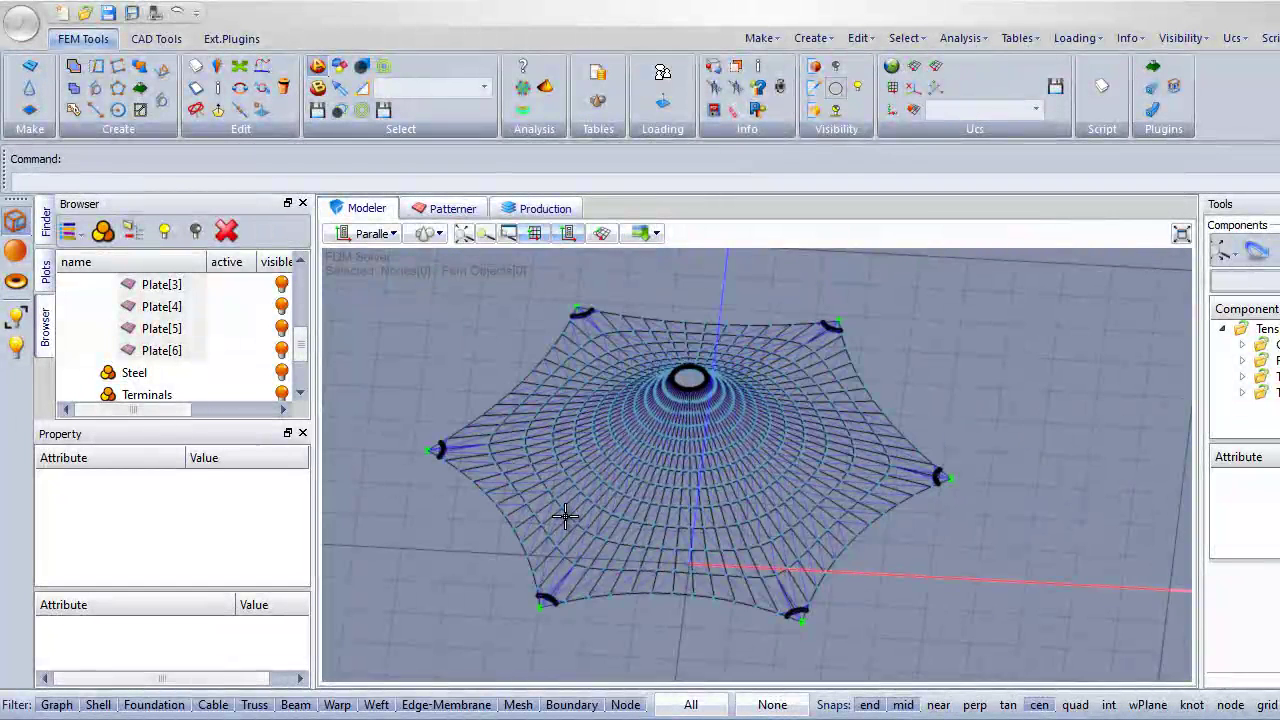
middle_drag(537, 449, 500, 445)
drag(118, 424, 114, 467)
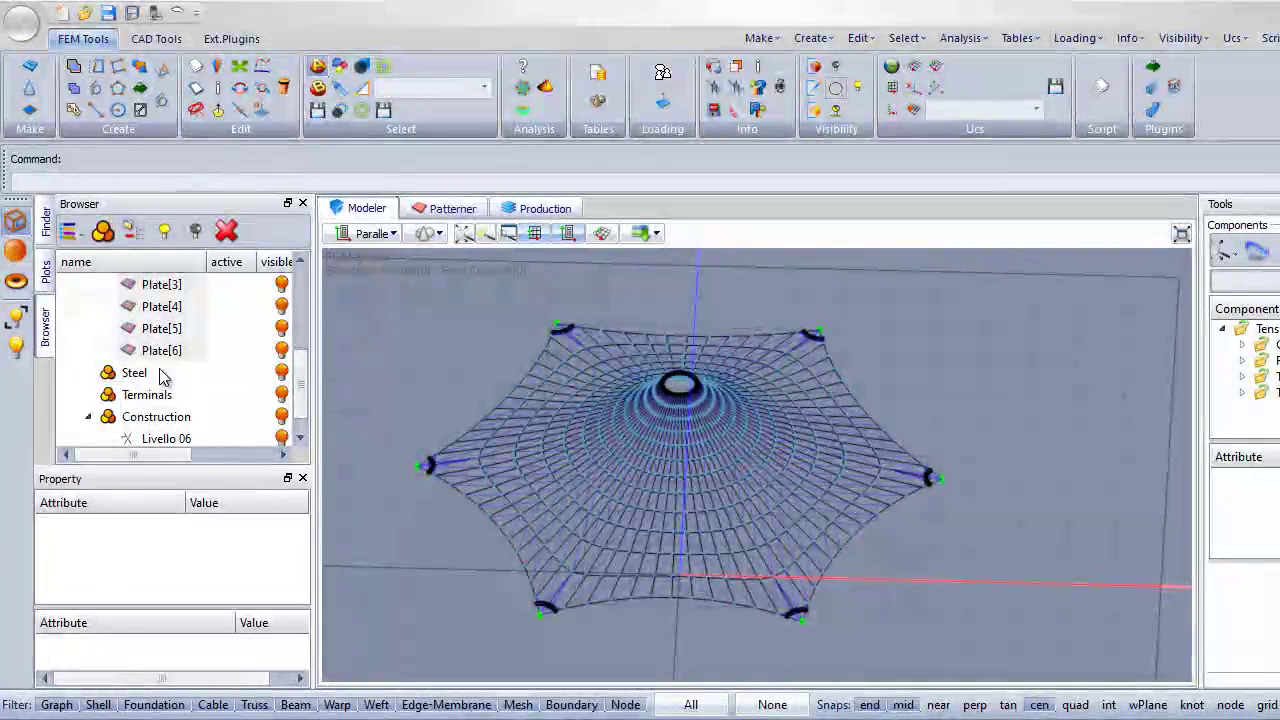
scroll(162, 373, up, 2)
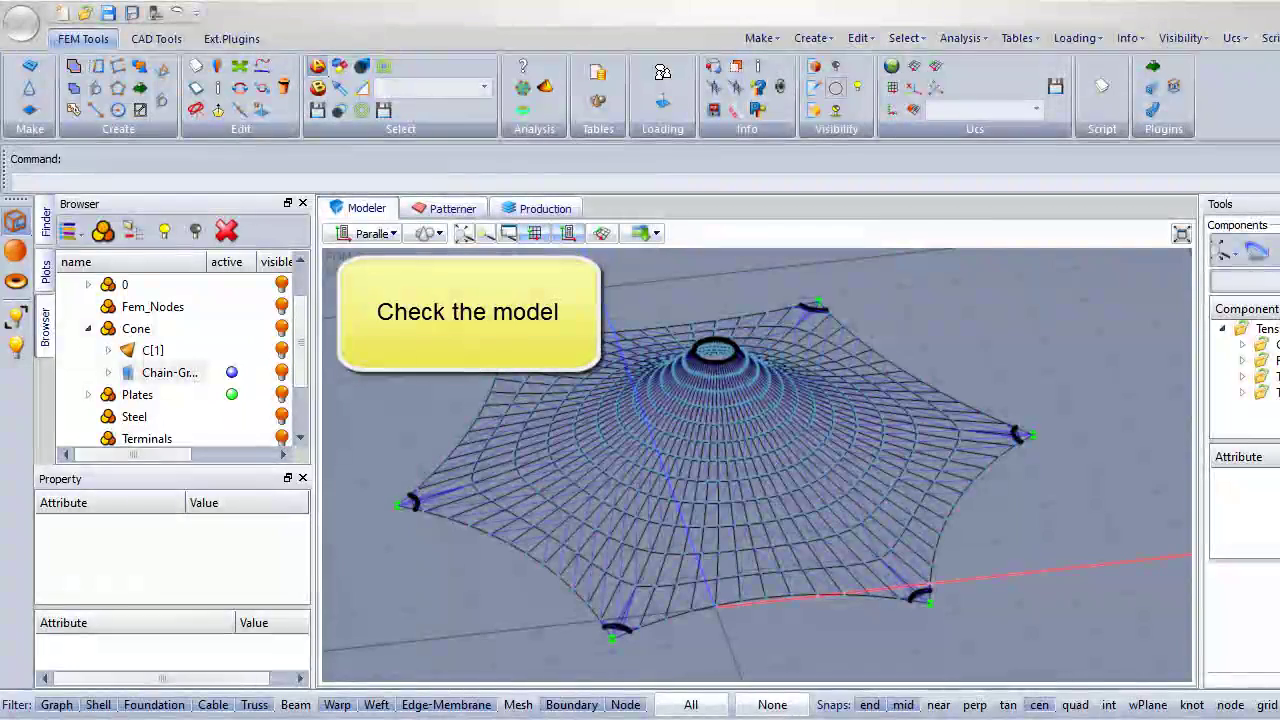
Run Check Model on the structure and close the error list.
click(960, 38)
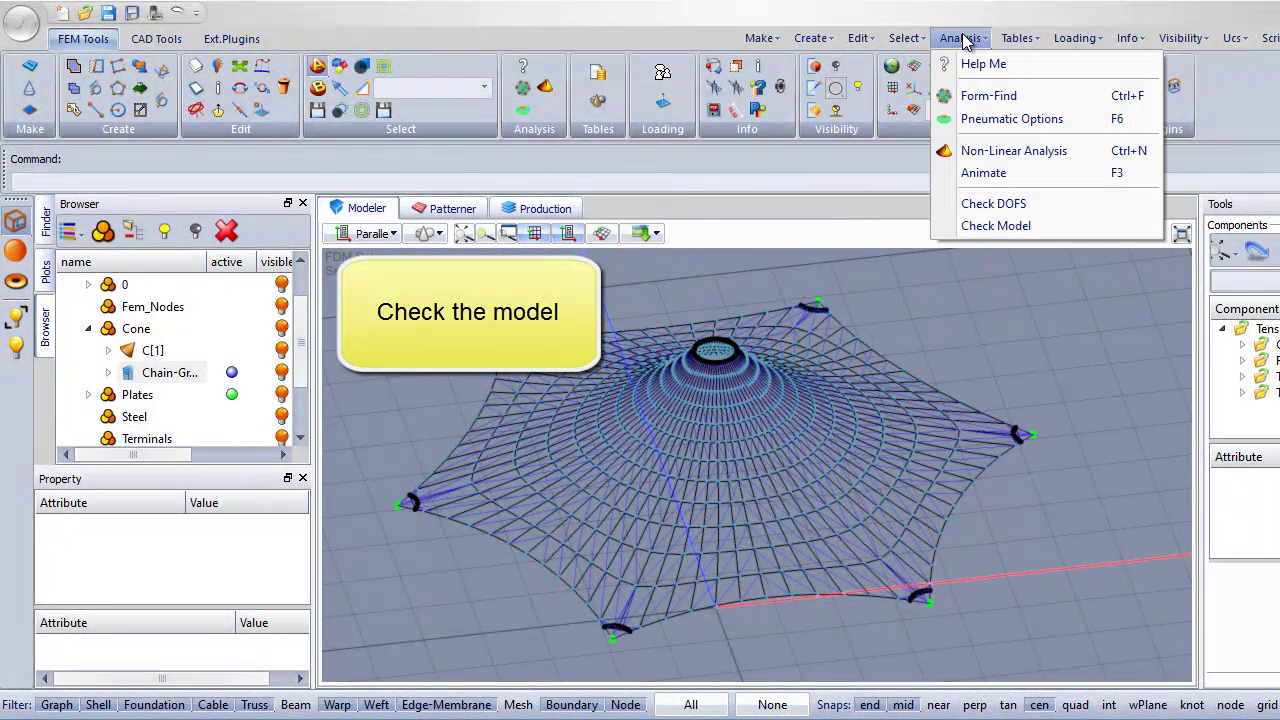
click(1011, 227)
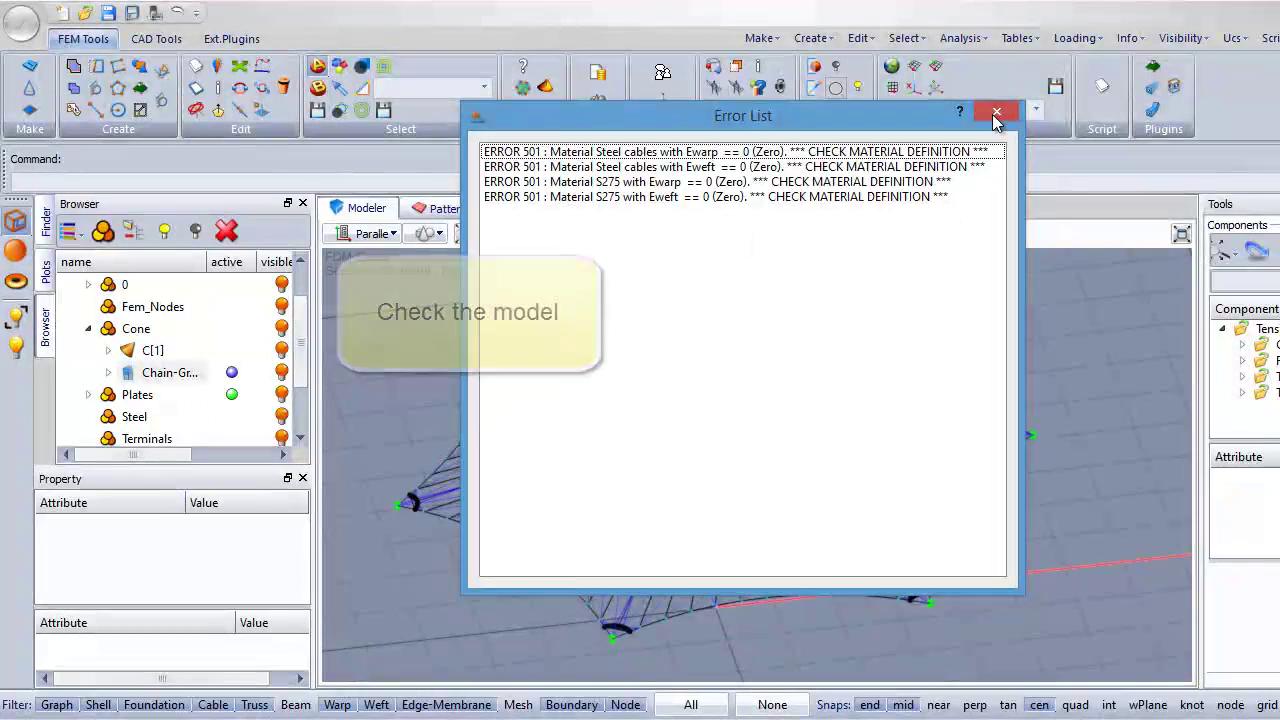
click(997, 111)
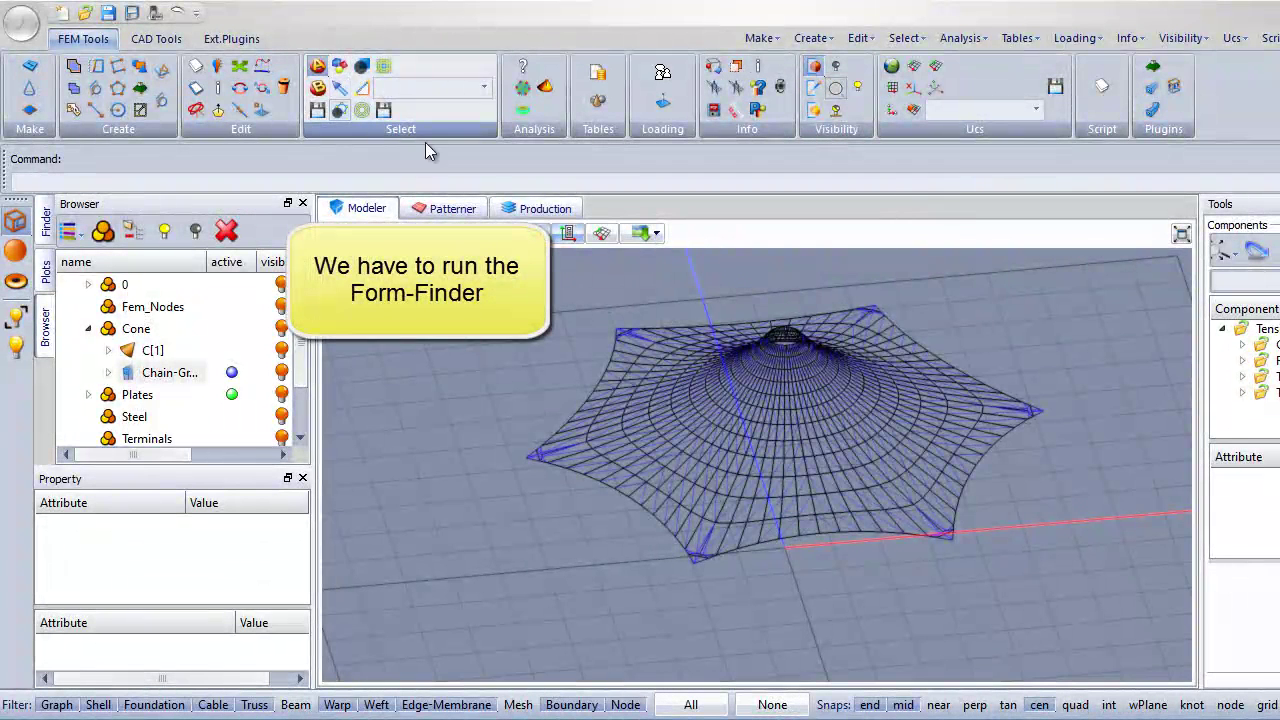
Run the form-finding analysis on the membrane with the existing convergence and loop settings, and close the solver report.
click(525, 89)
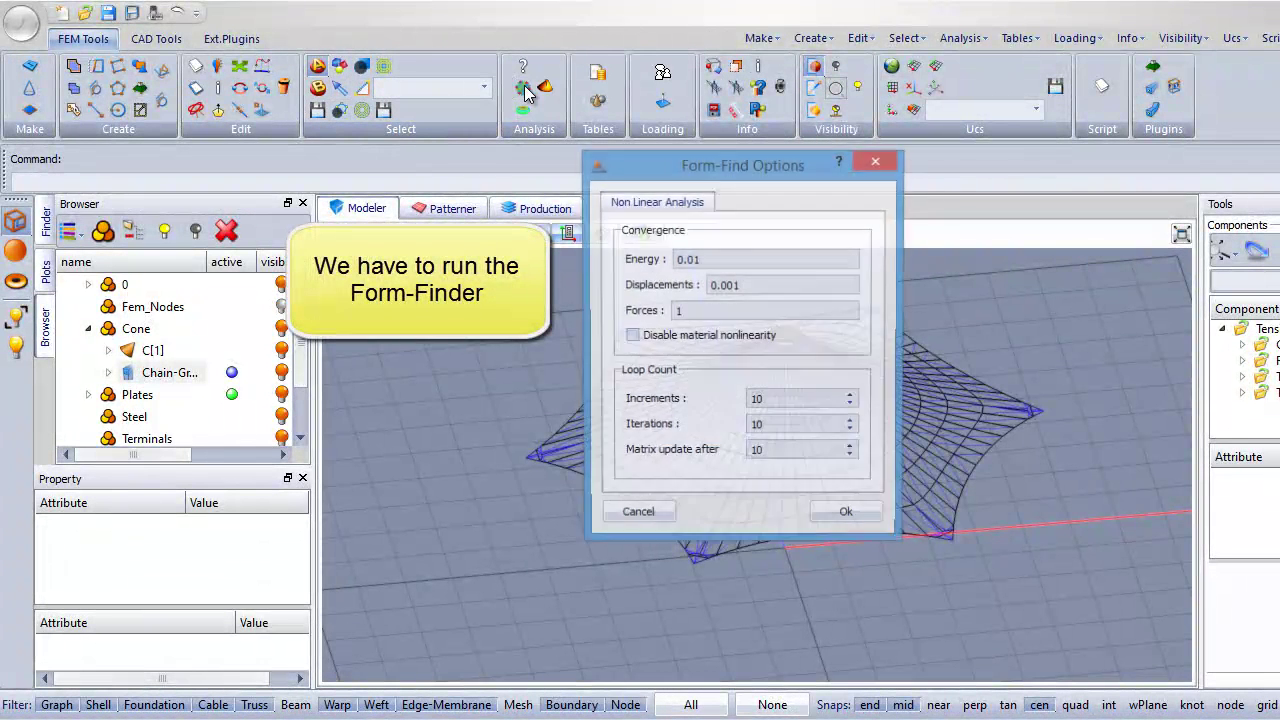
click(847, 516)
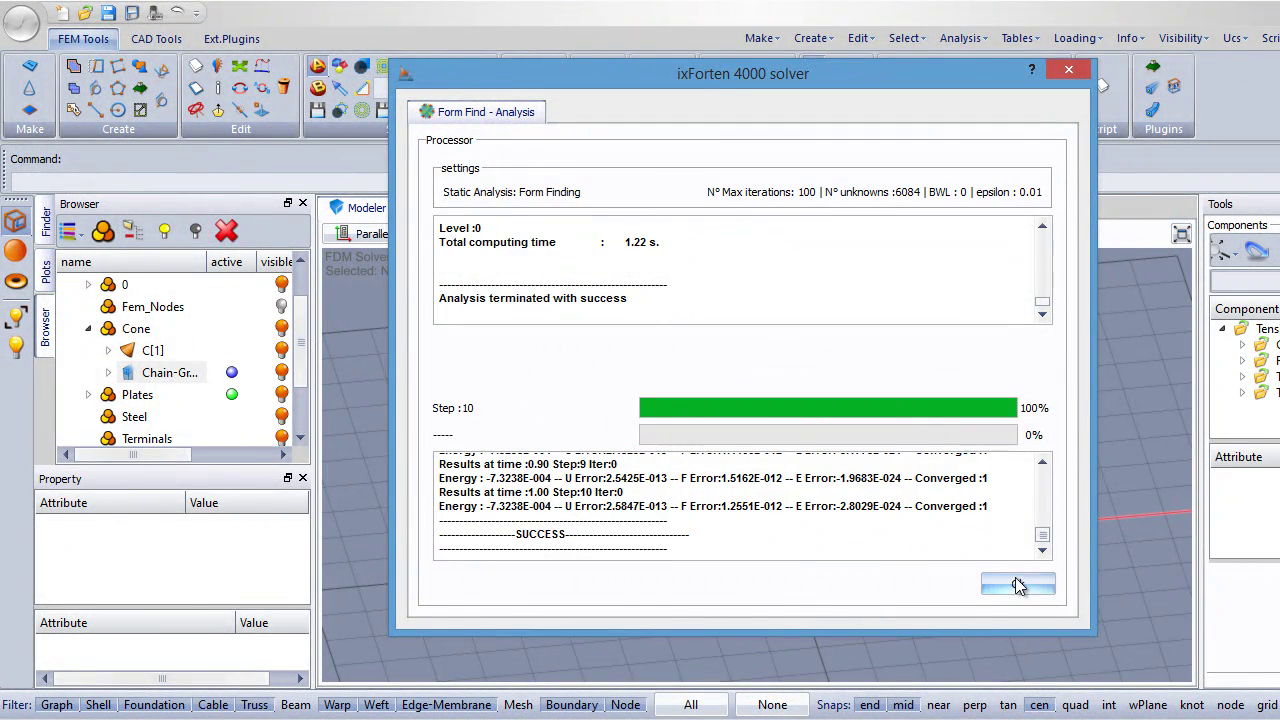
click(1018, 585)
Create a parametric steel plate at the membrane corner, centred on the cable vertex, with the cut-out arc's two ends defining its radius and plane.
scroll(754, 508, up, 6)
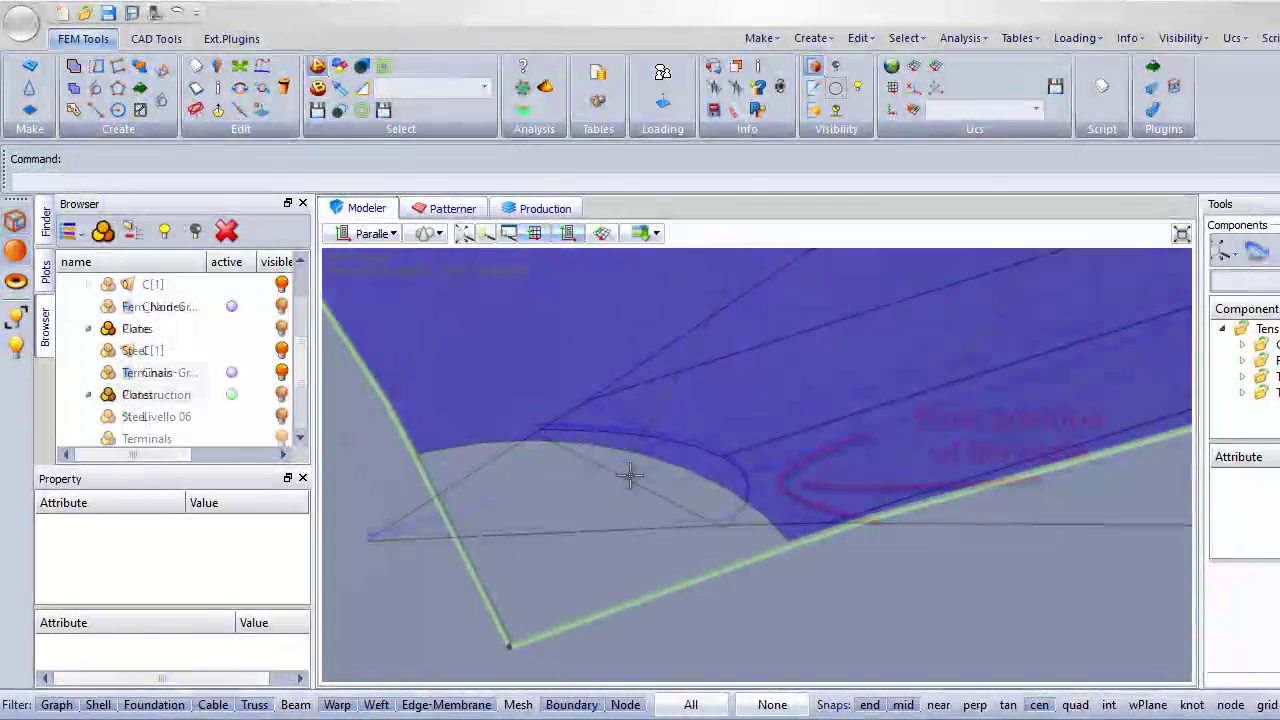
click(700, 574)
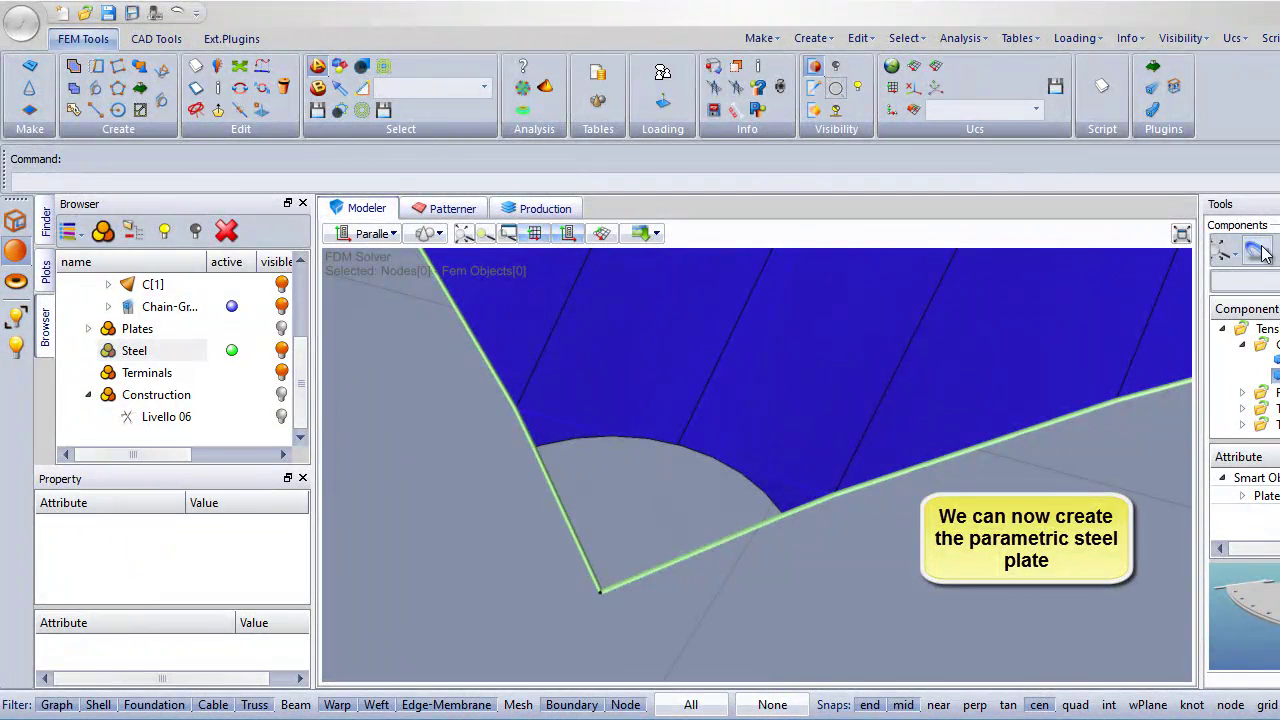
click(1263, 253)
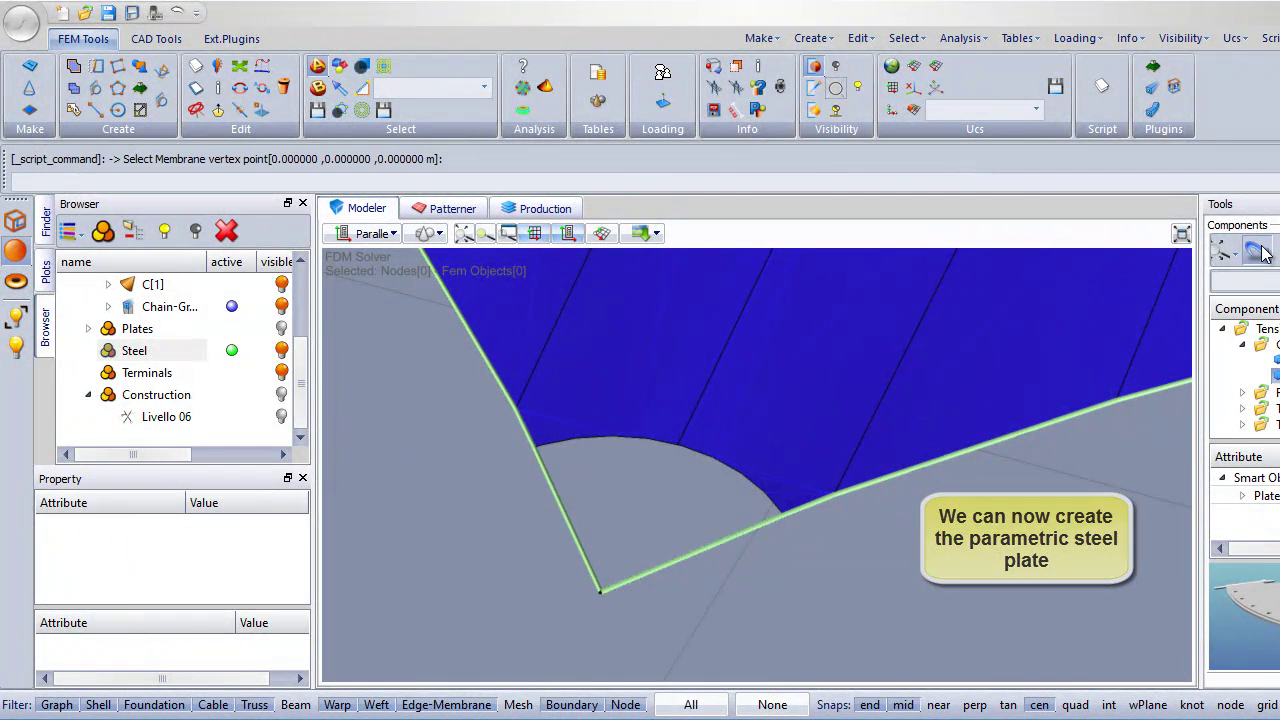
click(600, 593)
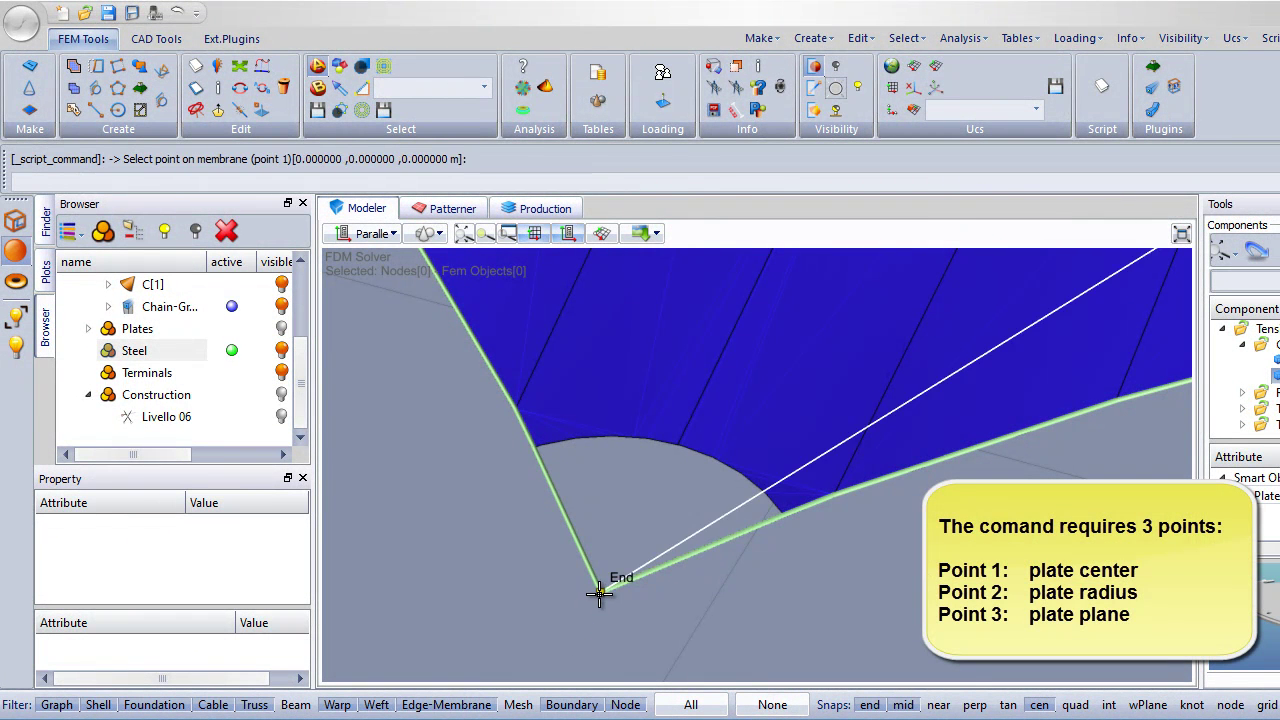
click(783, 515)
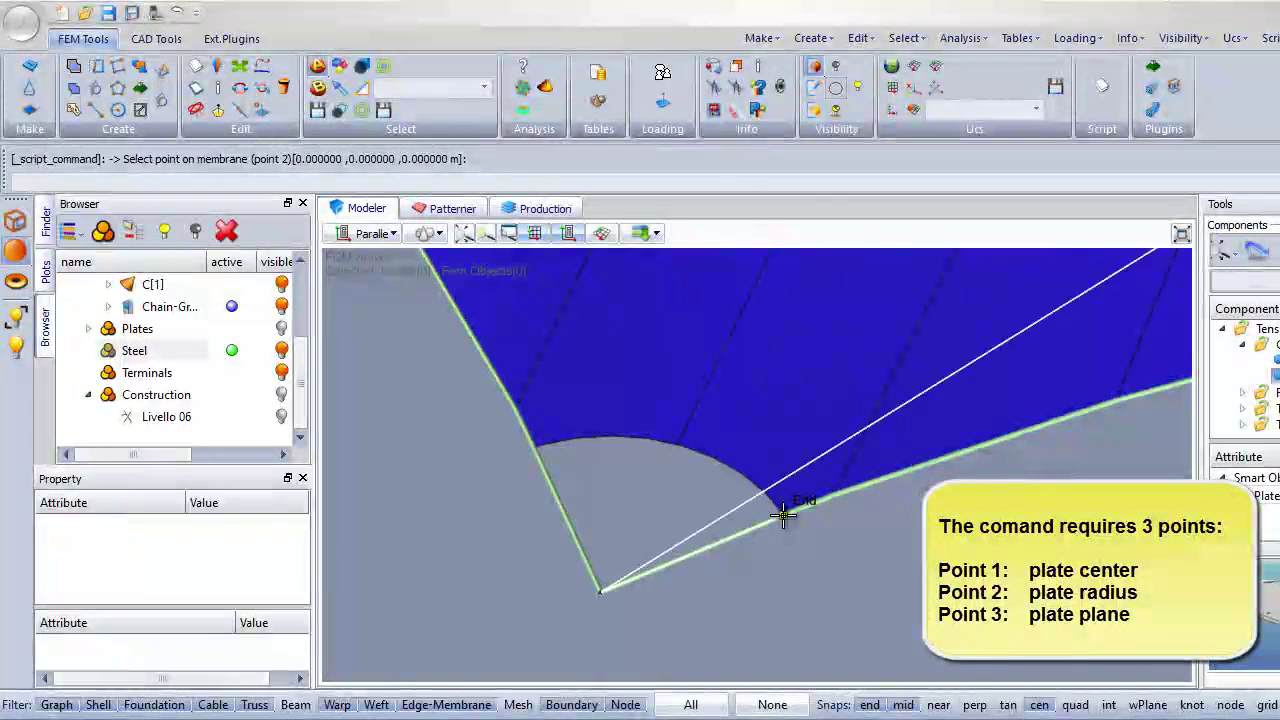
scroll(536, 455, up, 3)
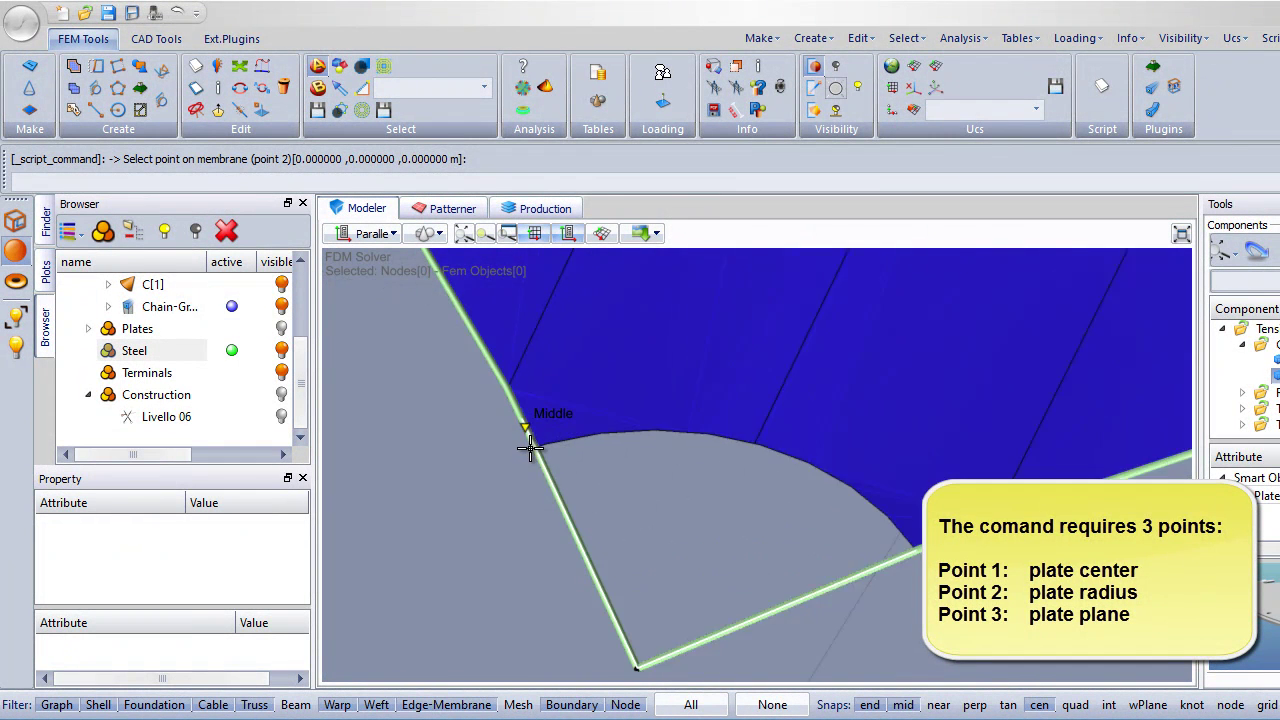
click(548, 461)
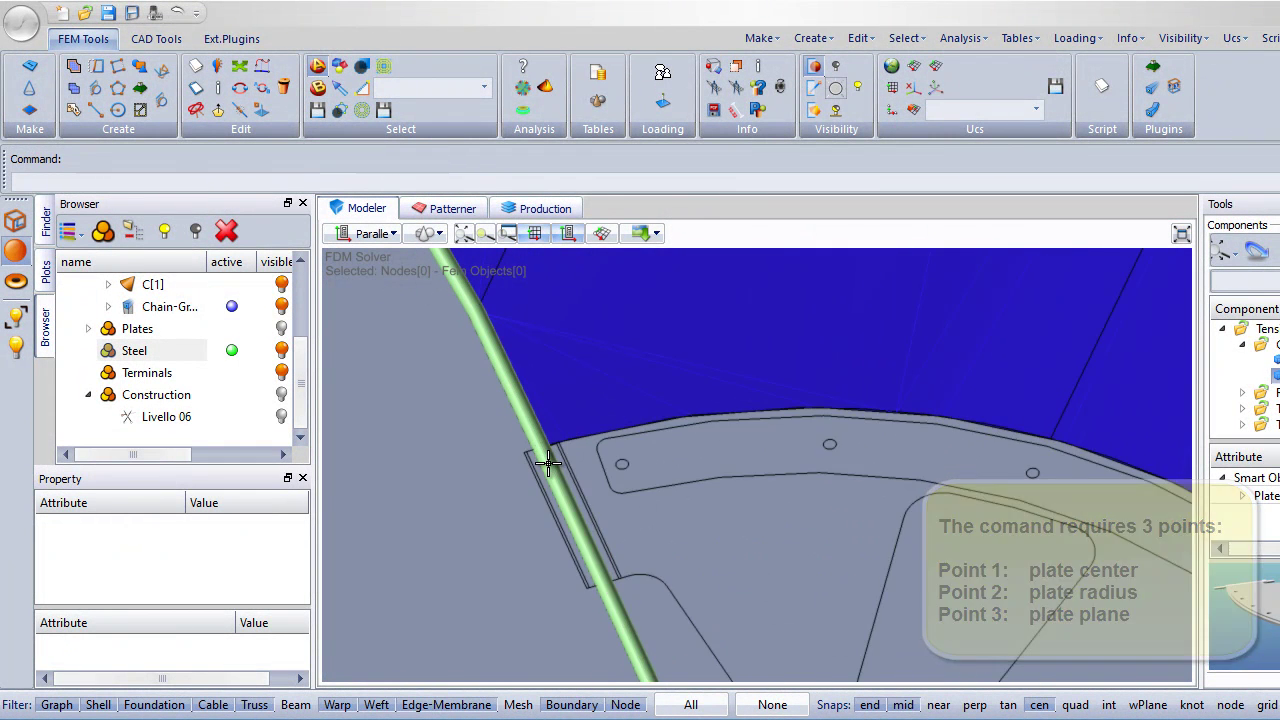
Set the new steel plate's craft sleeve to thread M_20_a, with 4 mm thickness and 50 mm length.
scroll(548, 461, down, 2)
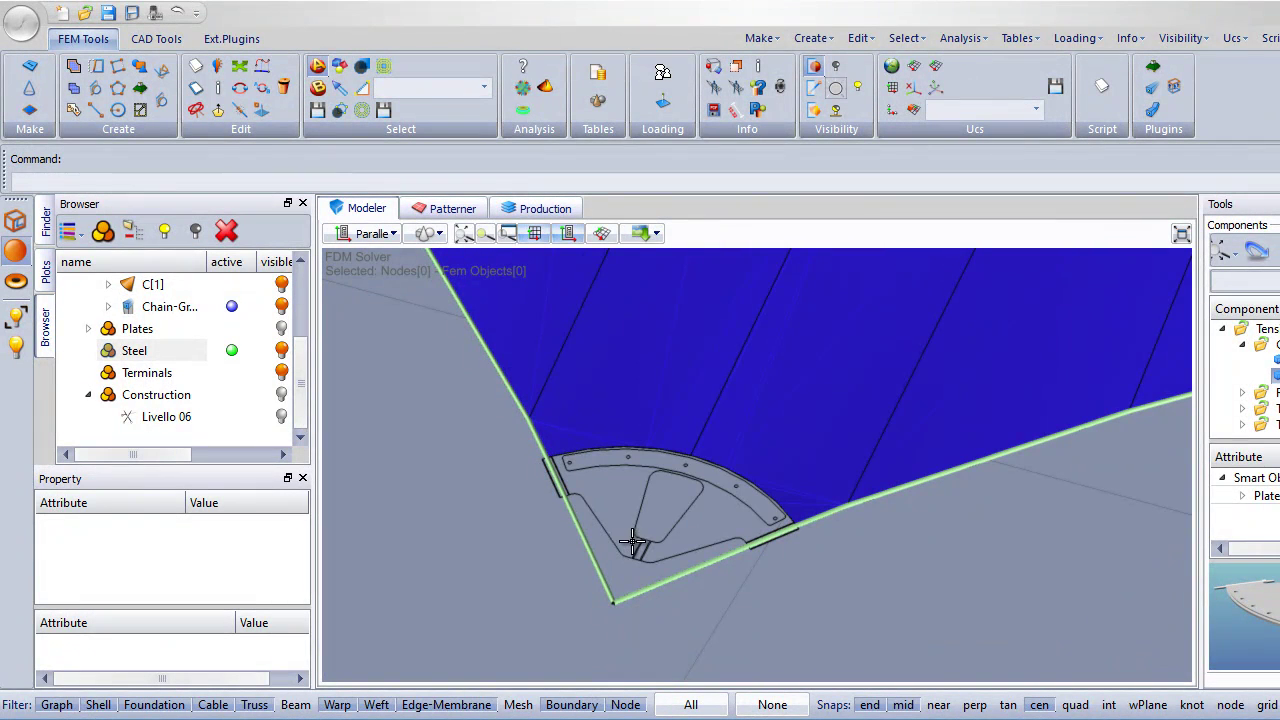
click(640, 537)
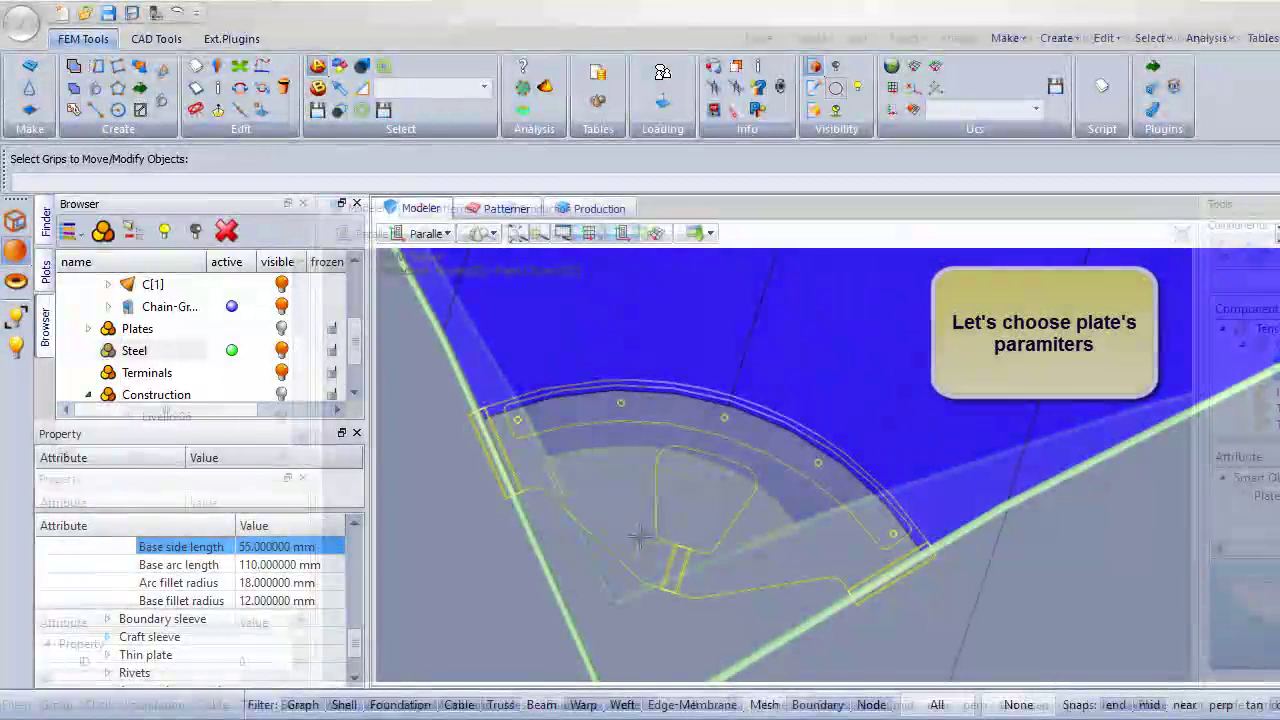
click(117, 636)
scroll(130, 622, down, 1)
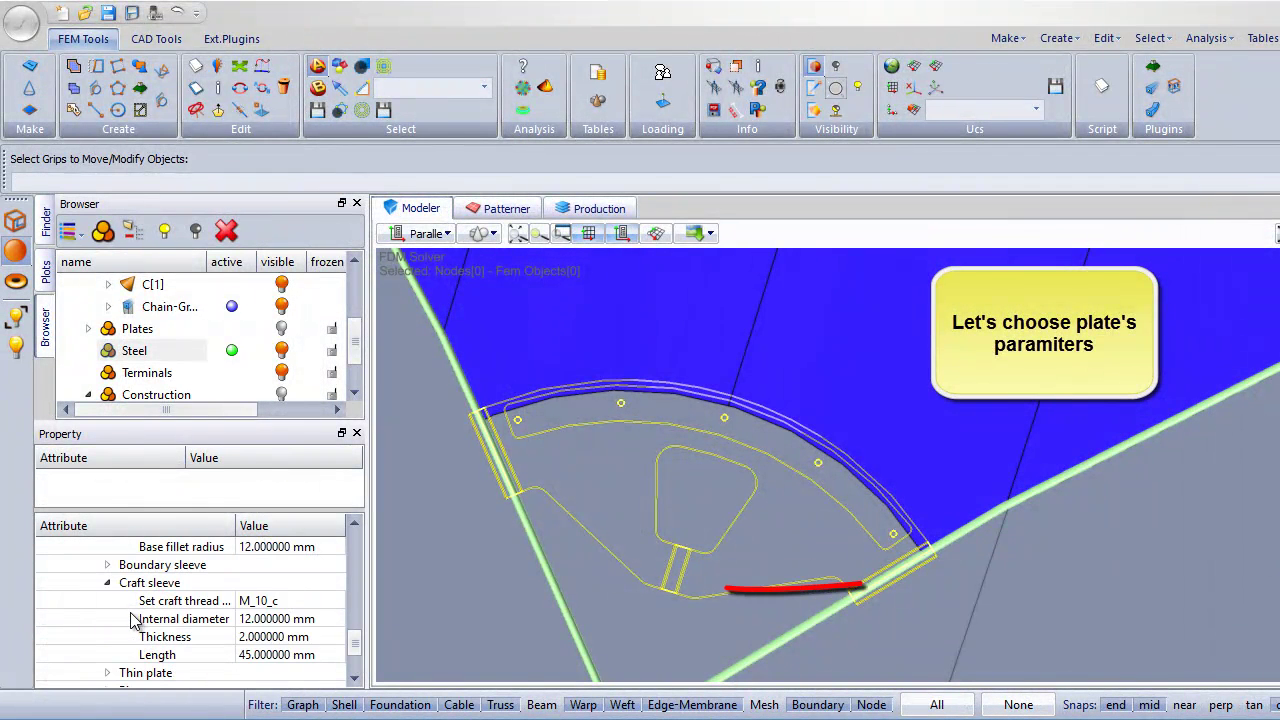
click(264, 601)
click(264, 601)
scroll(283, 688, down, 4)
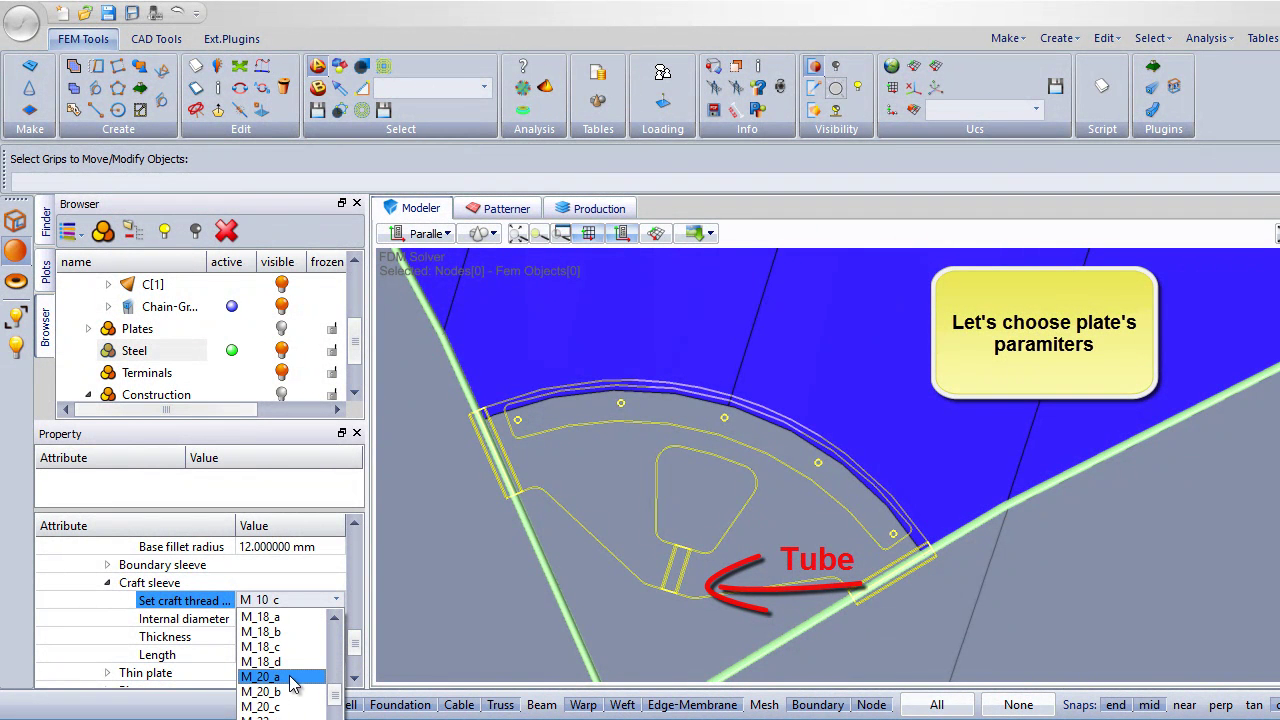
click(266, 677)
click(272, 655)
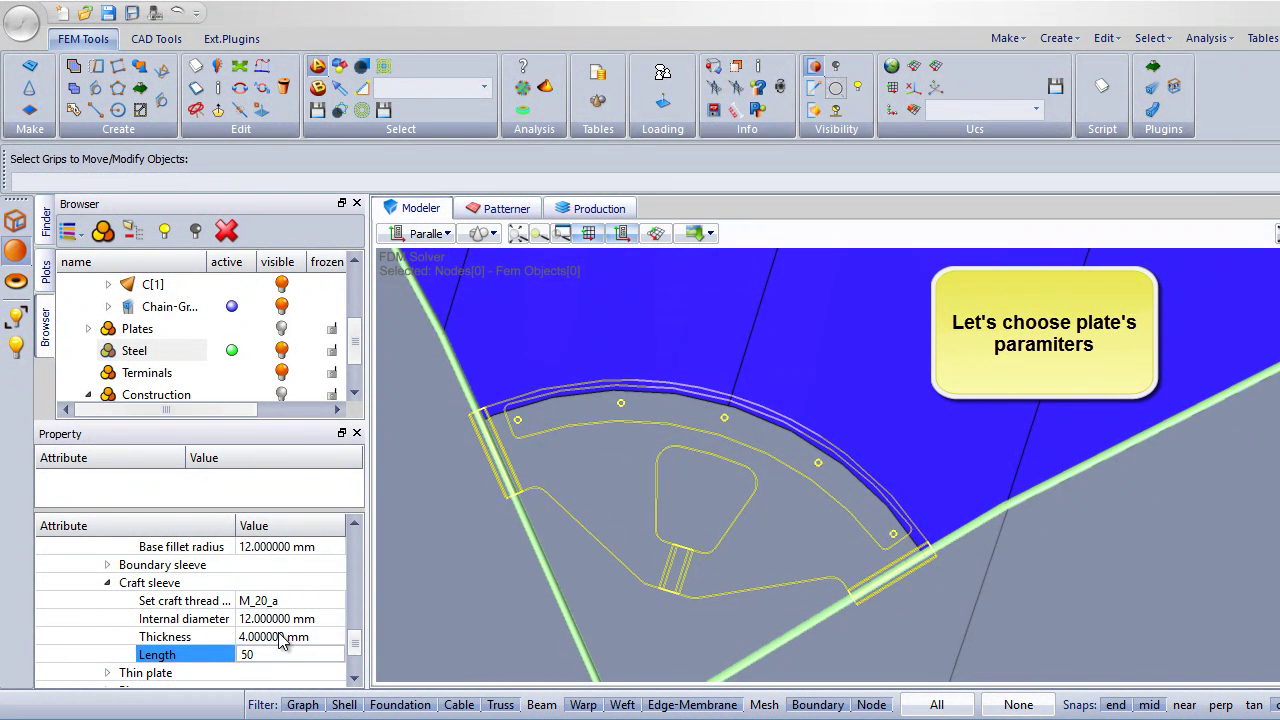
click(282, 619)
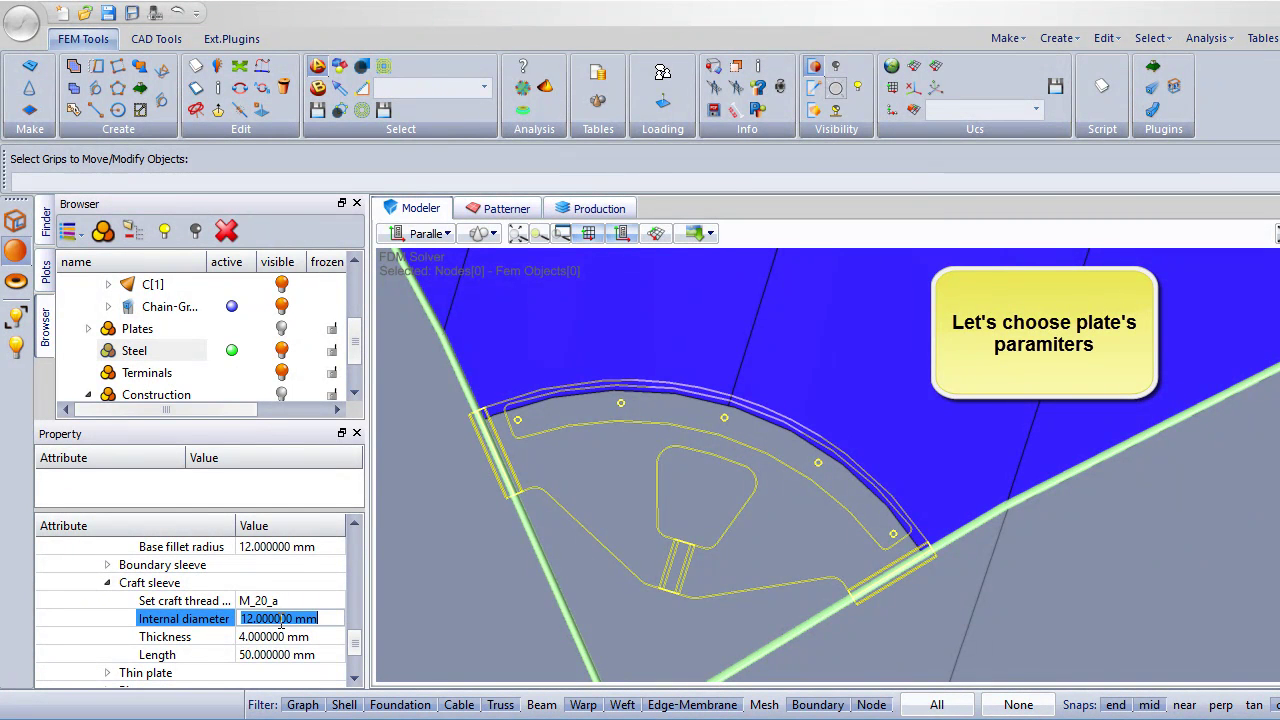
Set the boundary cables of the steel plate's boundary sleeve to Diam_8_c.
click(108, 565)
click(254, 588)
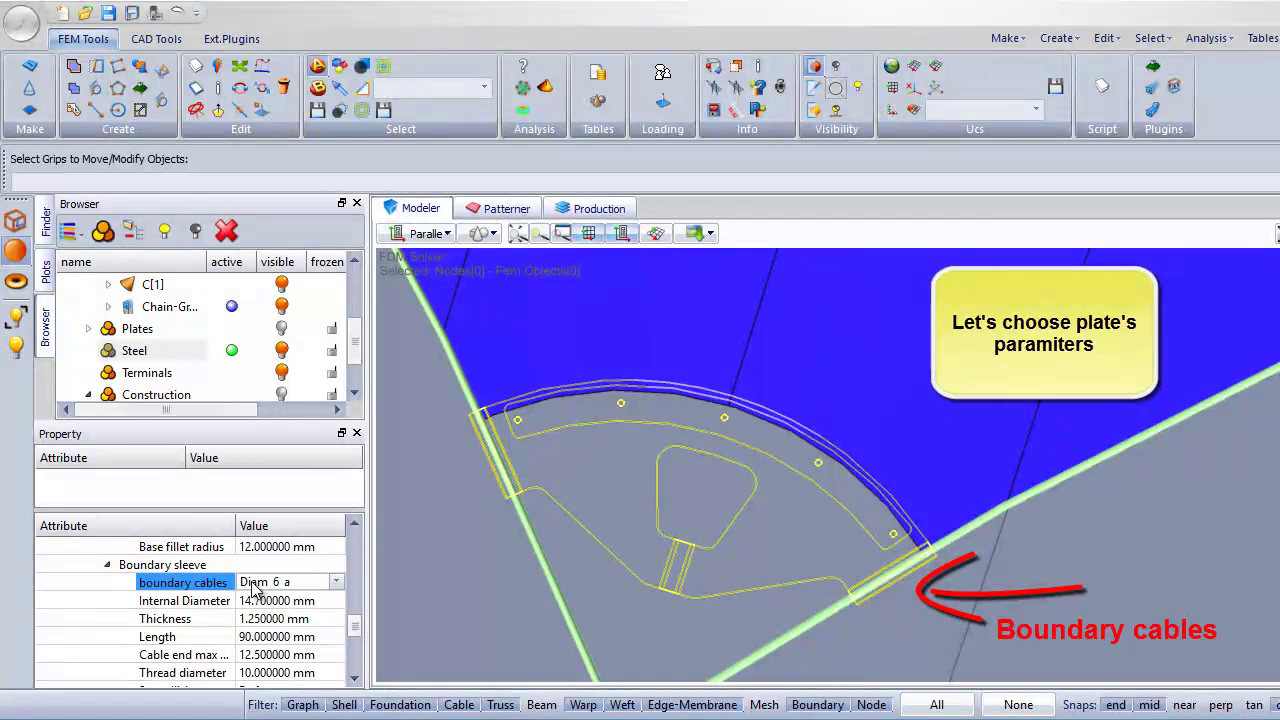
click(254, 588)
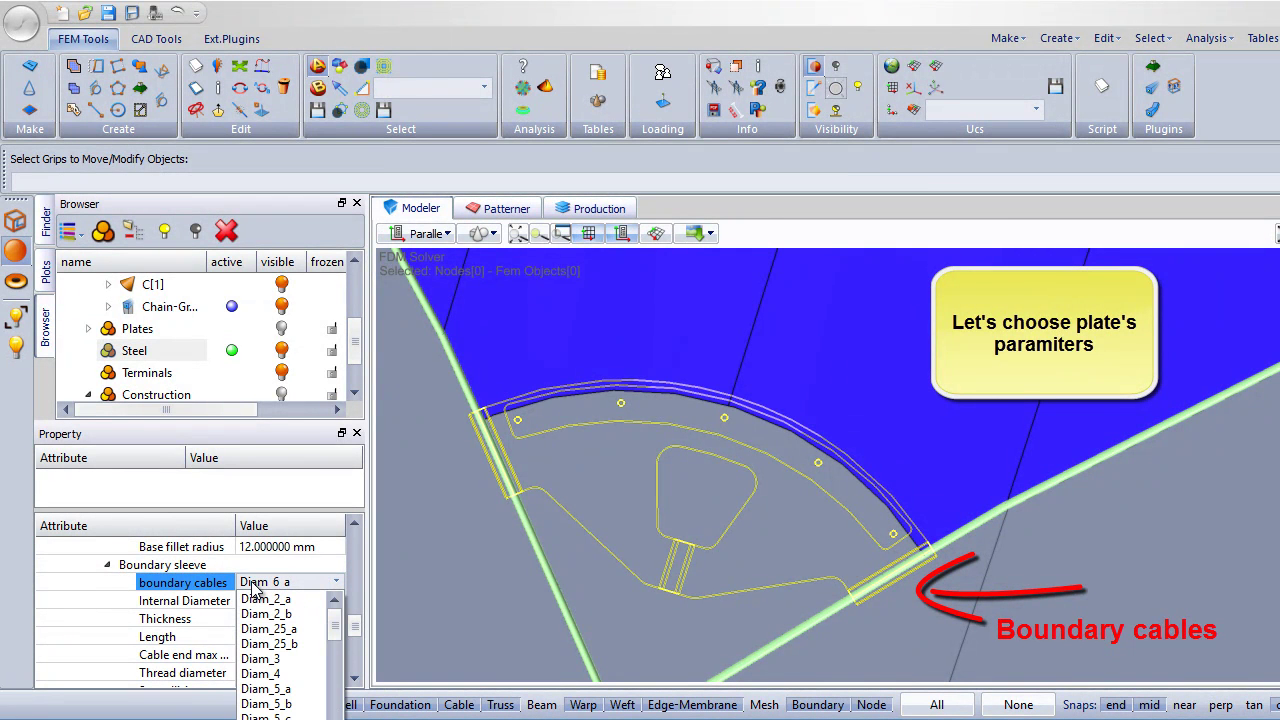
scroll(232, 636, down, 1)
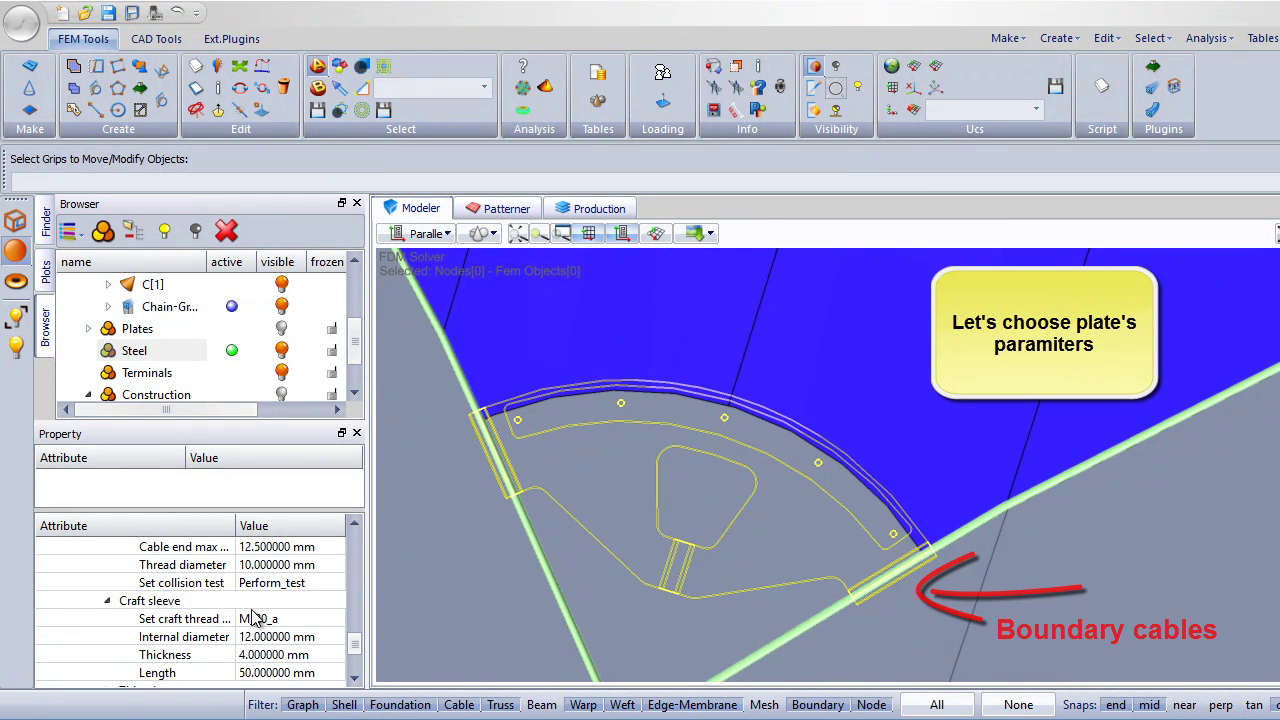
scroll(272, 600, up, 1)
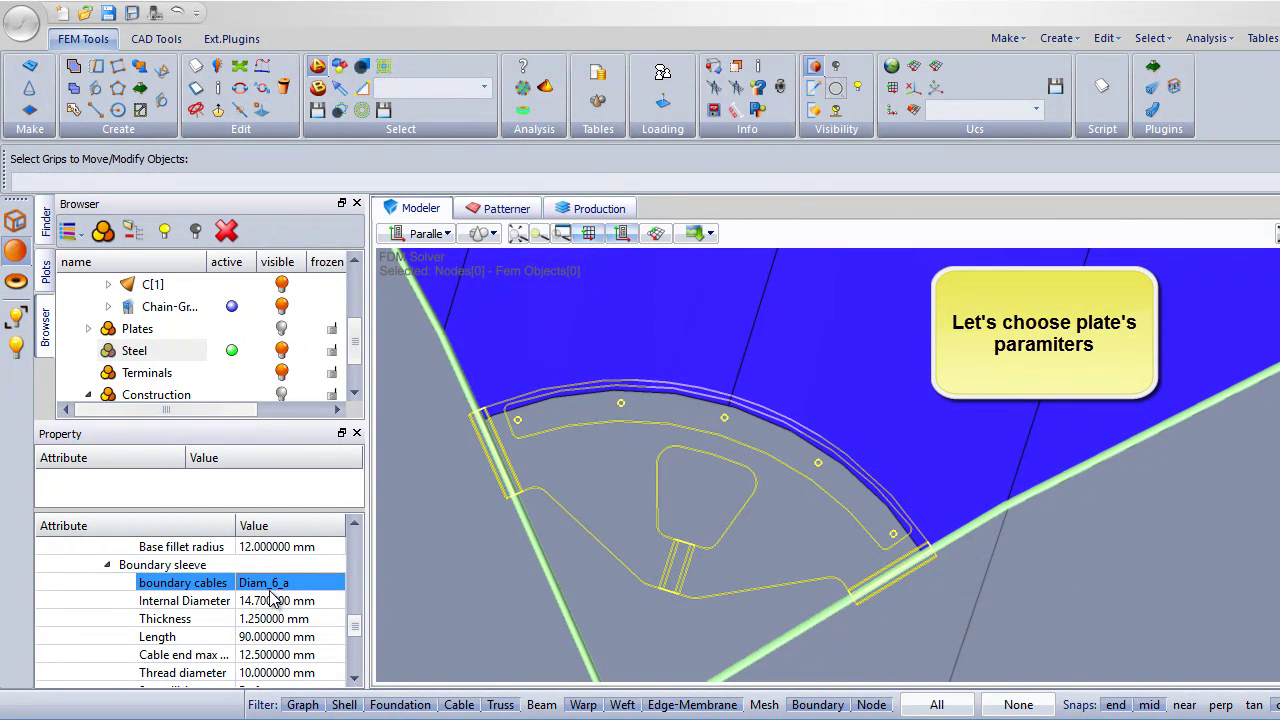
click(274, 587)
drag(340, 635, 337, 663)
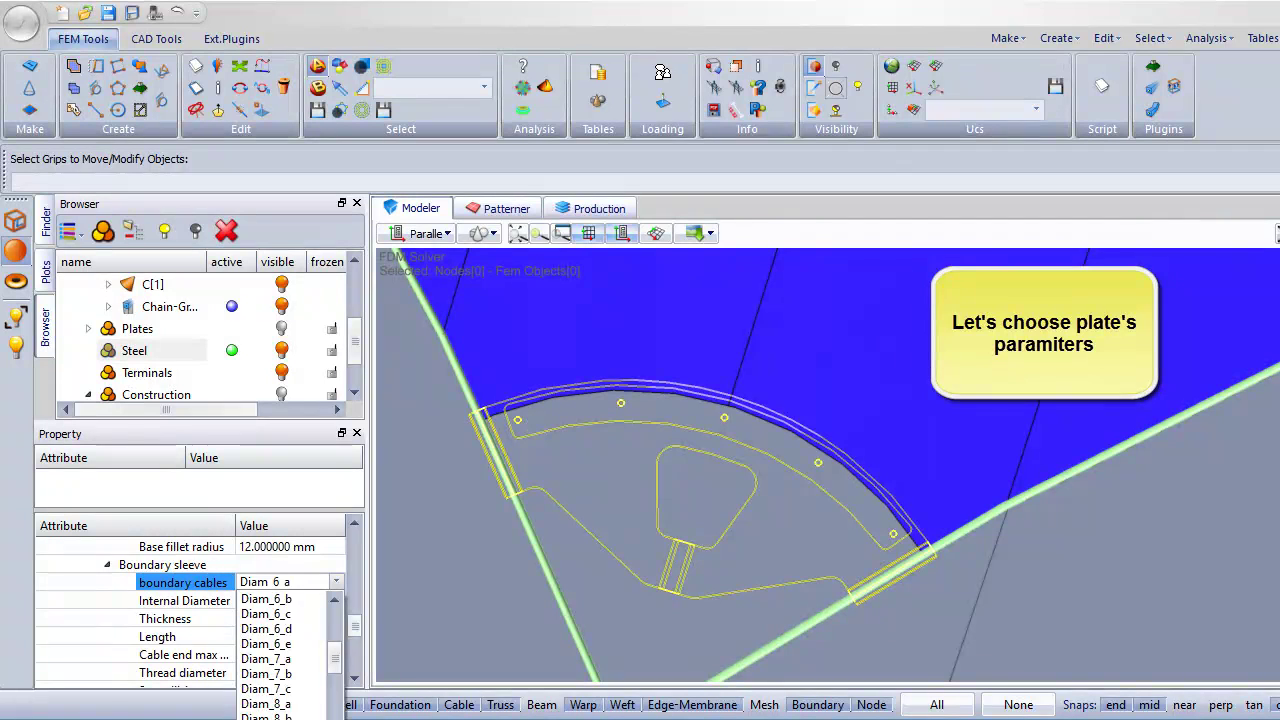
click(283, 694)
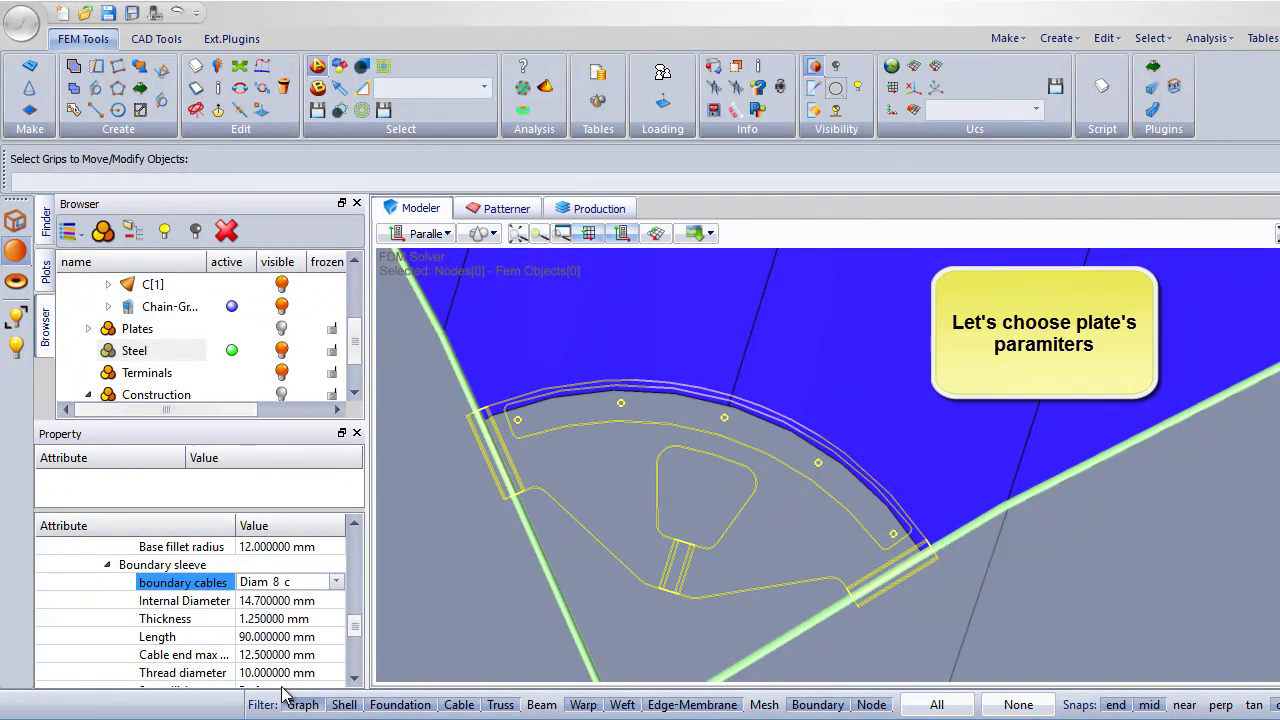
Set the plate's boundary sleeve thickness to 3 mm and its length to 70 mm.
click(265, 620)
text(3)
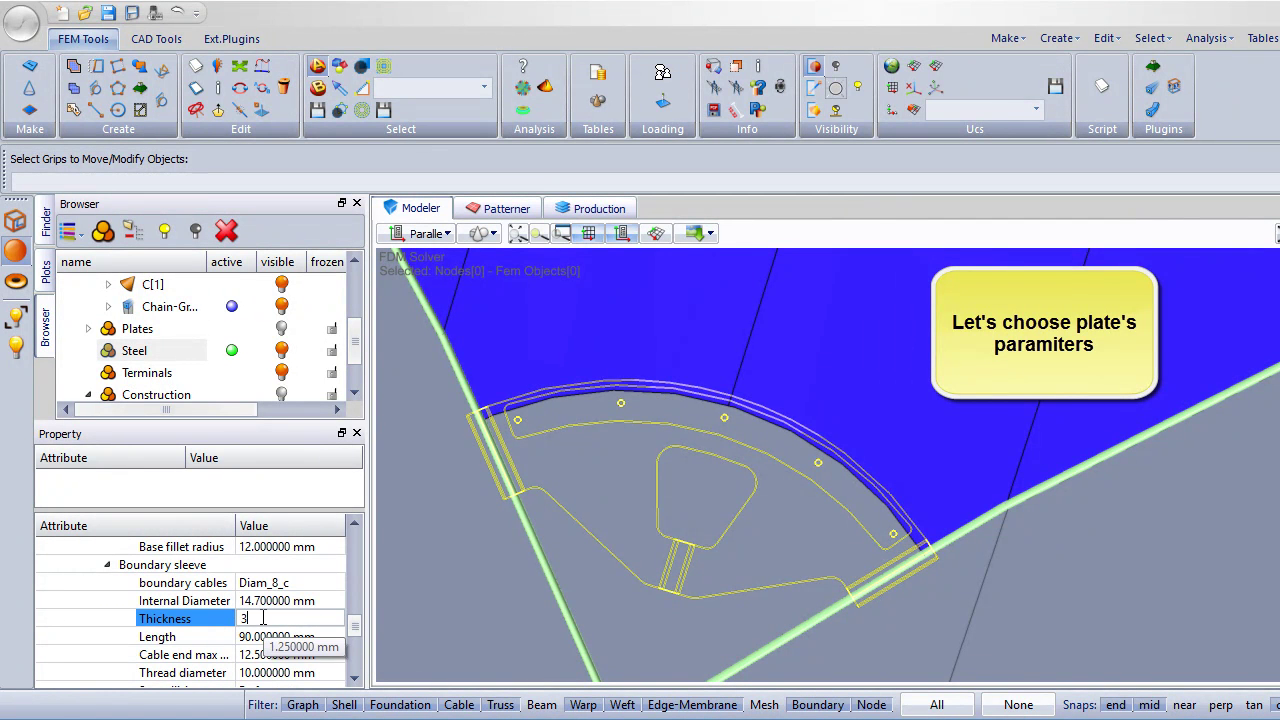
click(286, 589)
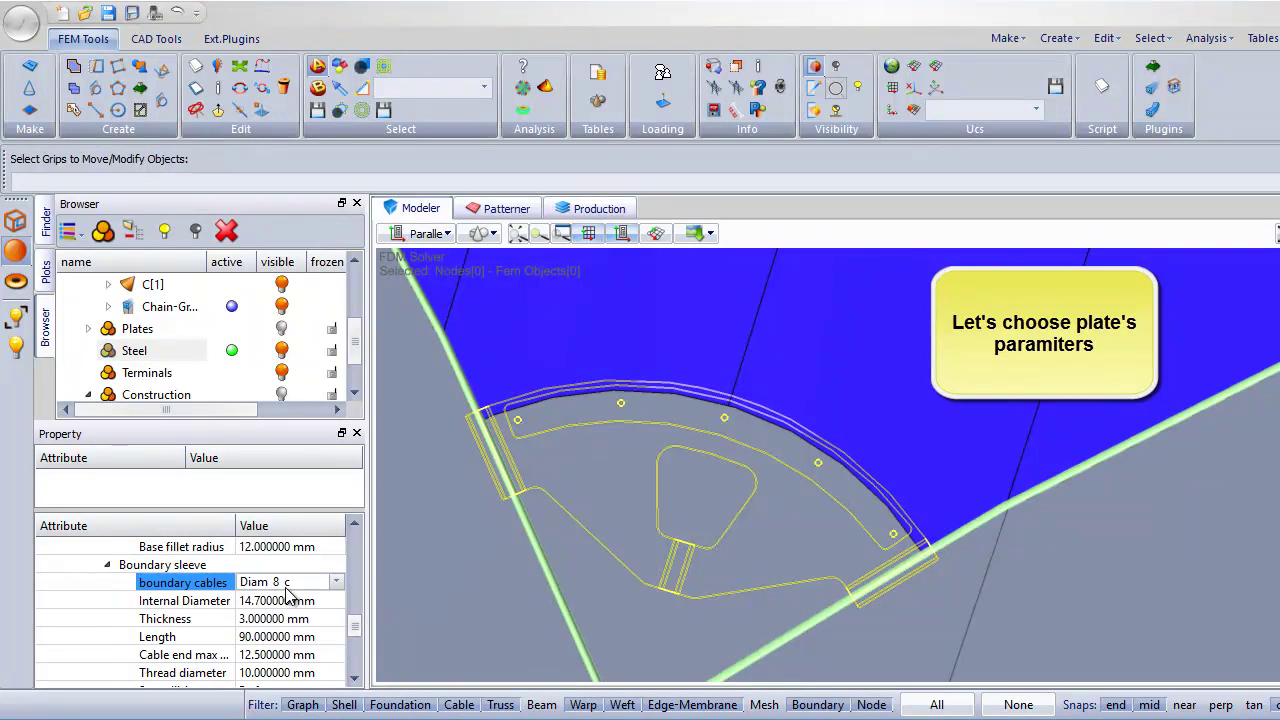
click(278, 640)
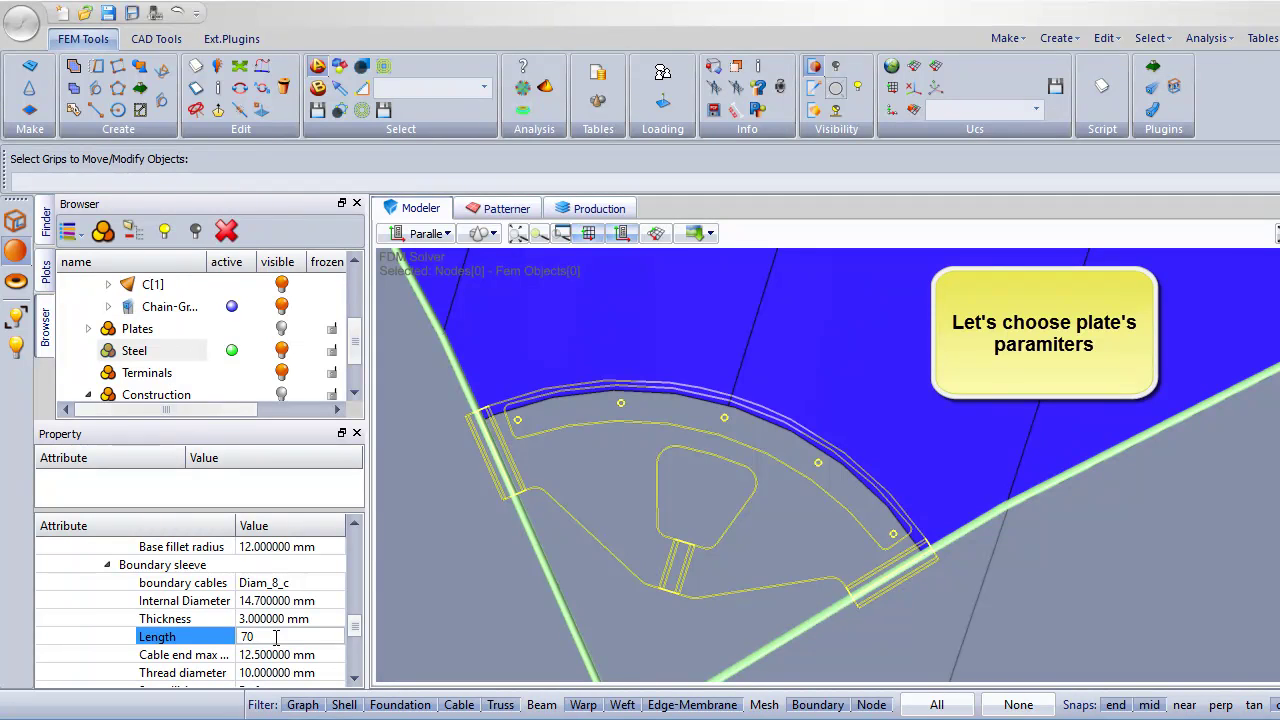
click(263, 601)
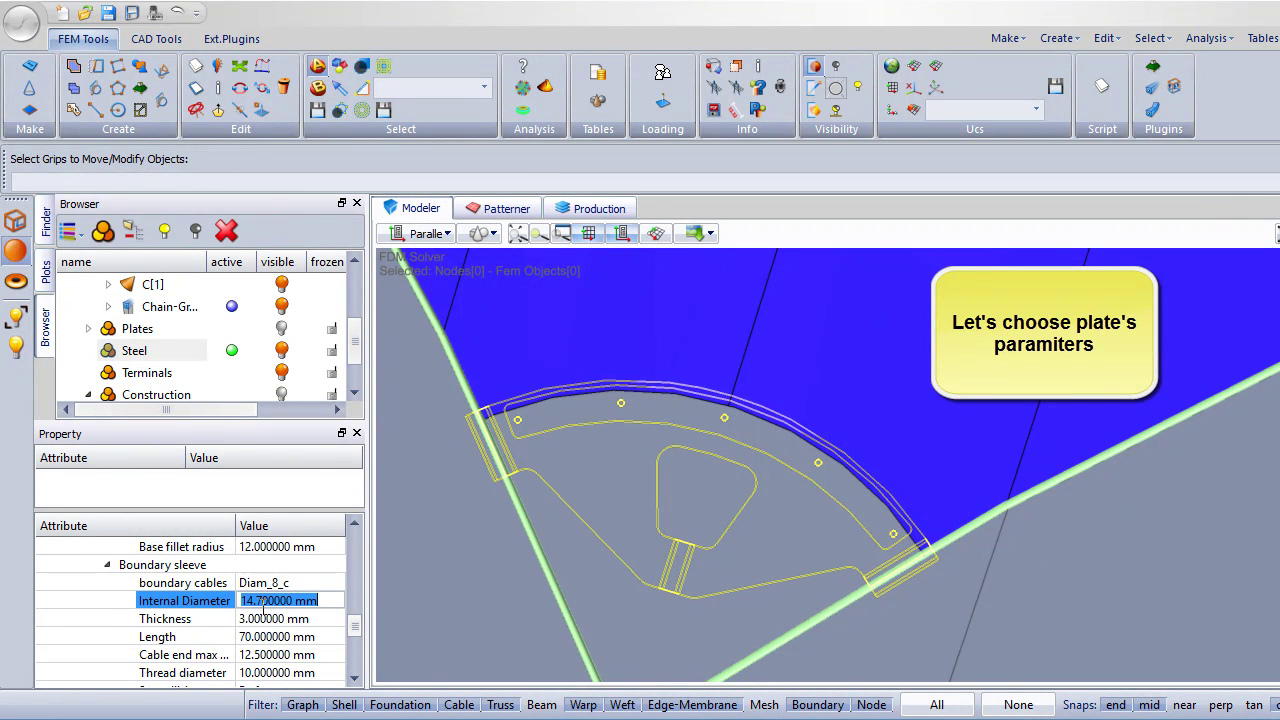
Set the steel plate's external radius to 380 mm.
middle_drag(757, 557, 660, 591)
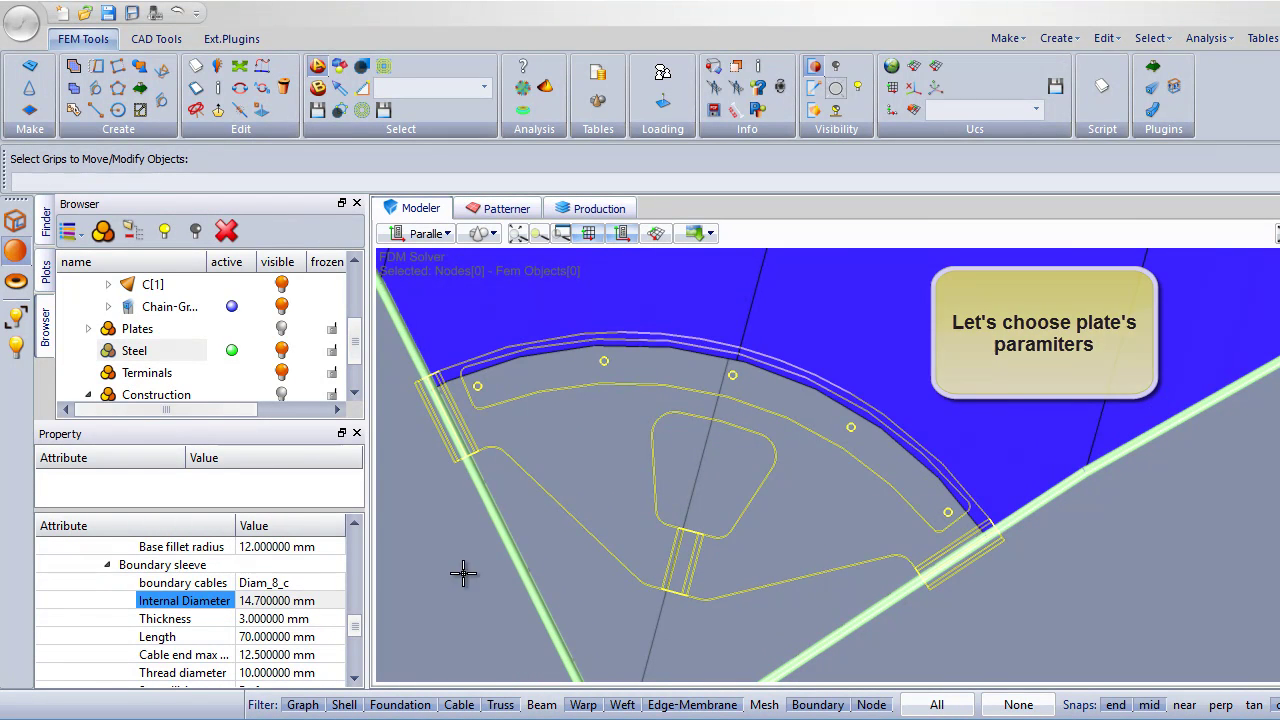
scroll(185, 640, up, 3)
scroll(185, 640, up, 5)
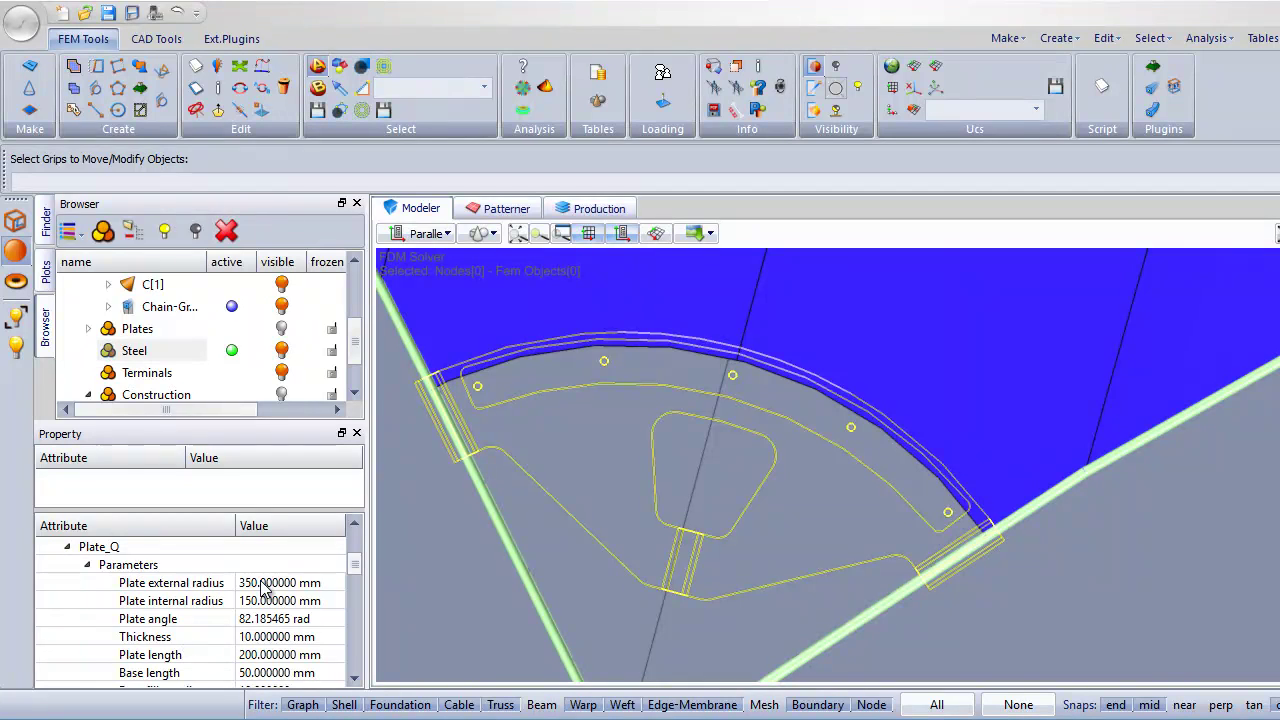
click(262, 584)
text(3)
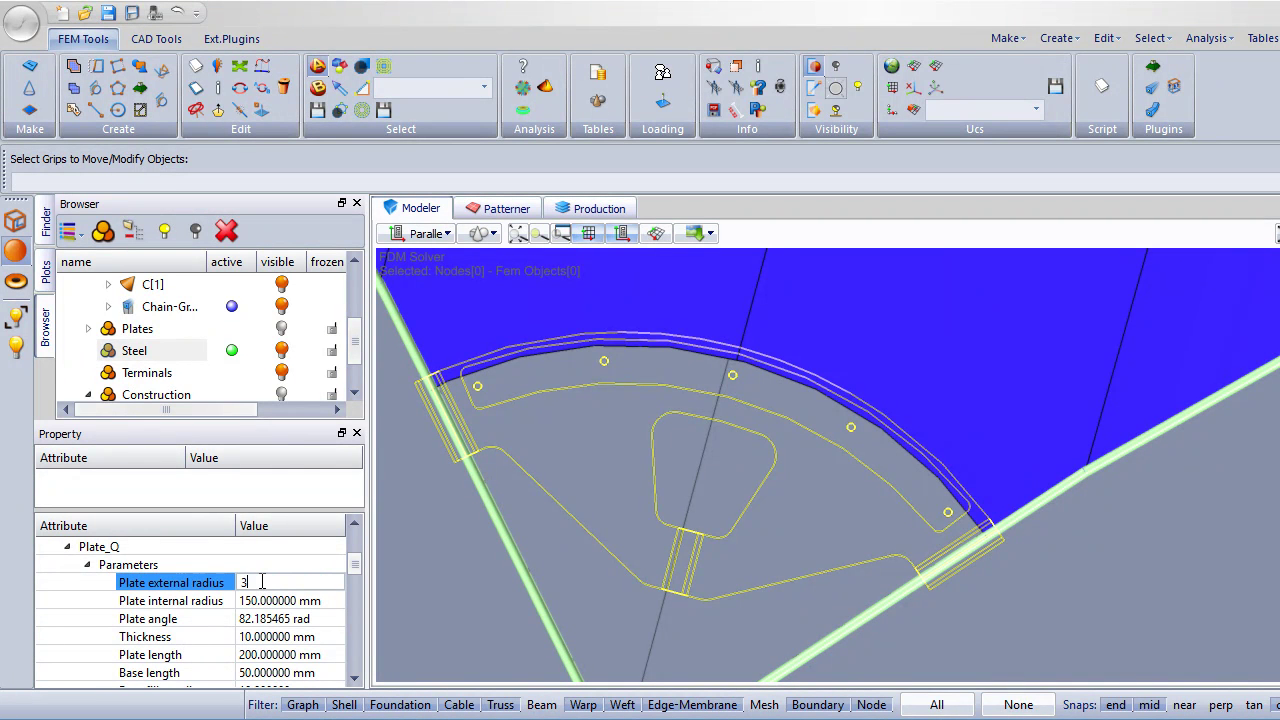
text(80)
click(257, 621)
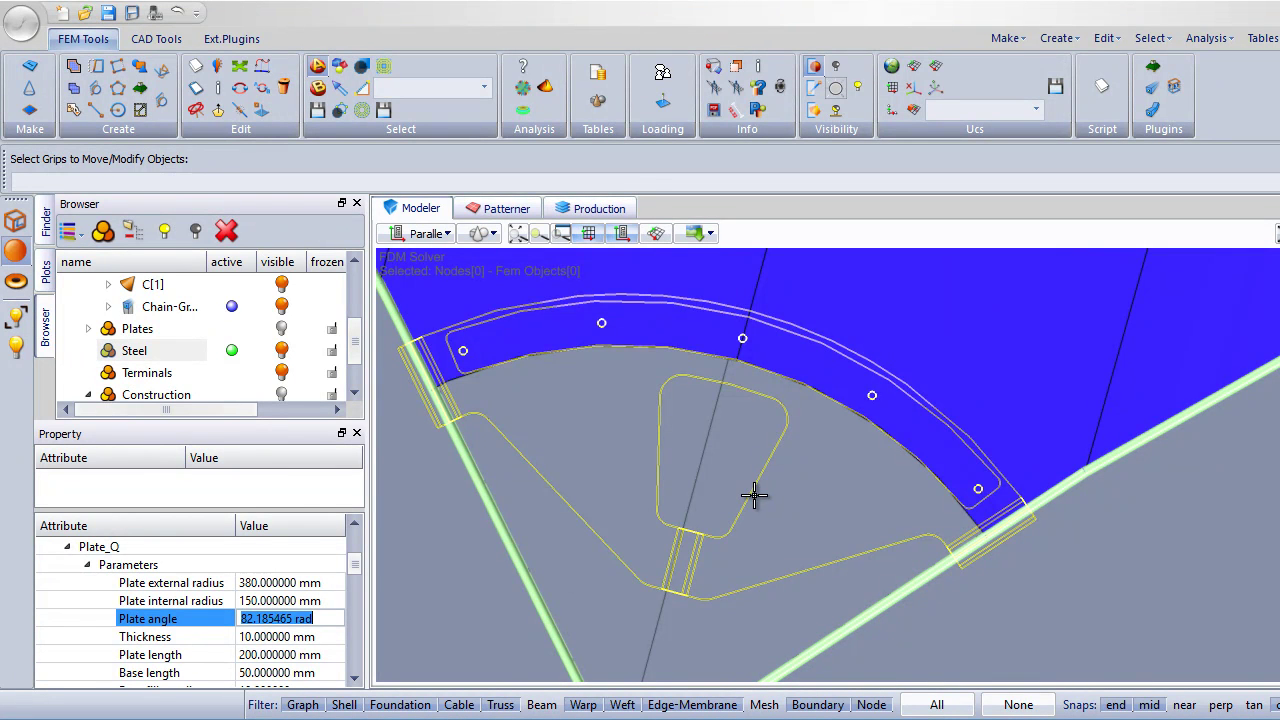
Set the base arc length of the plate's drilled hole to 180 mm.
scroll(754, 494, down, 3)
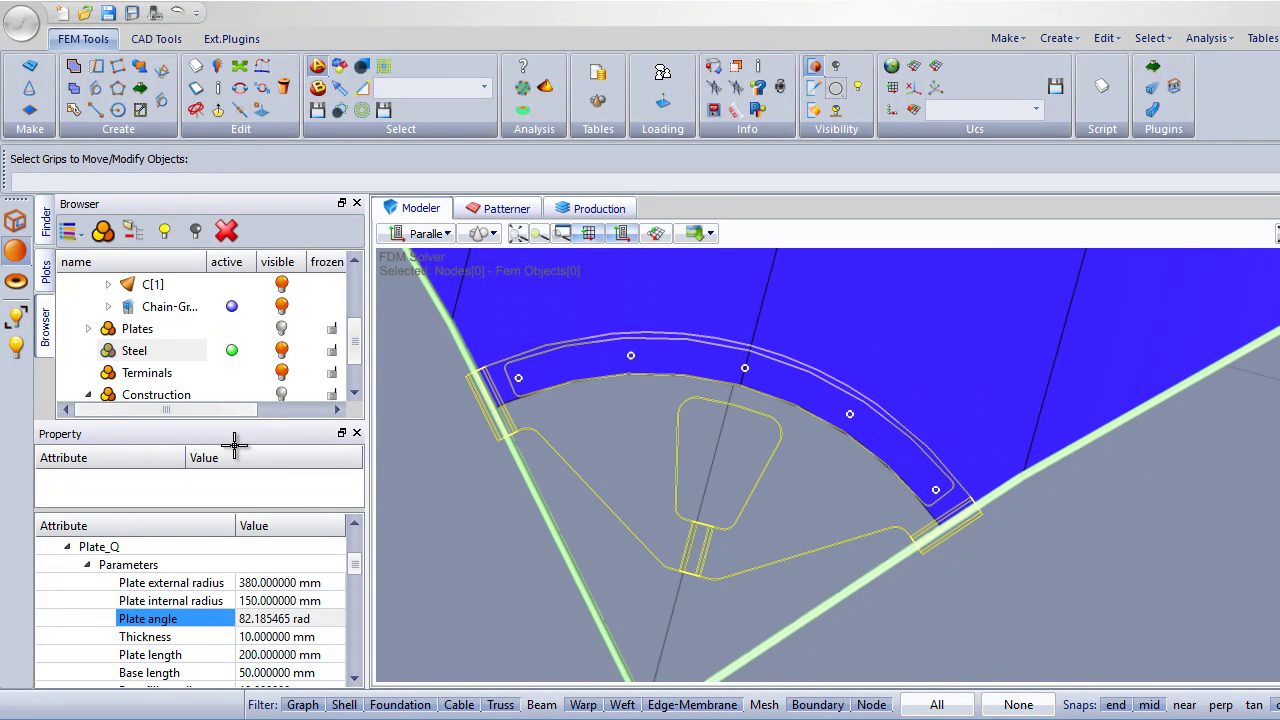
scroll(194, 638, down, 1)
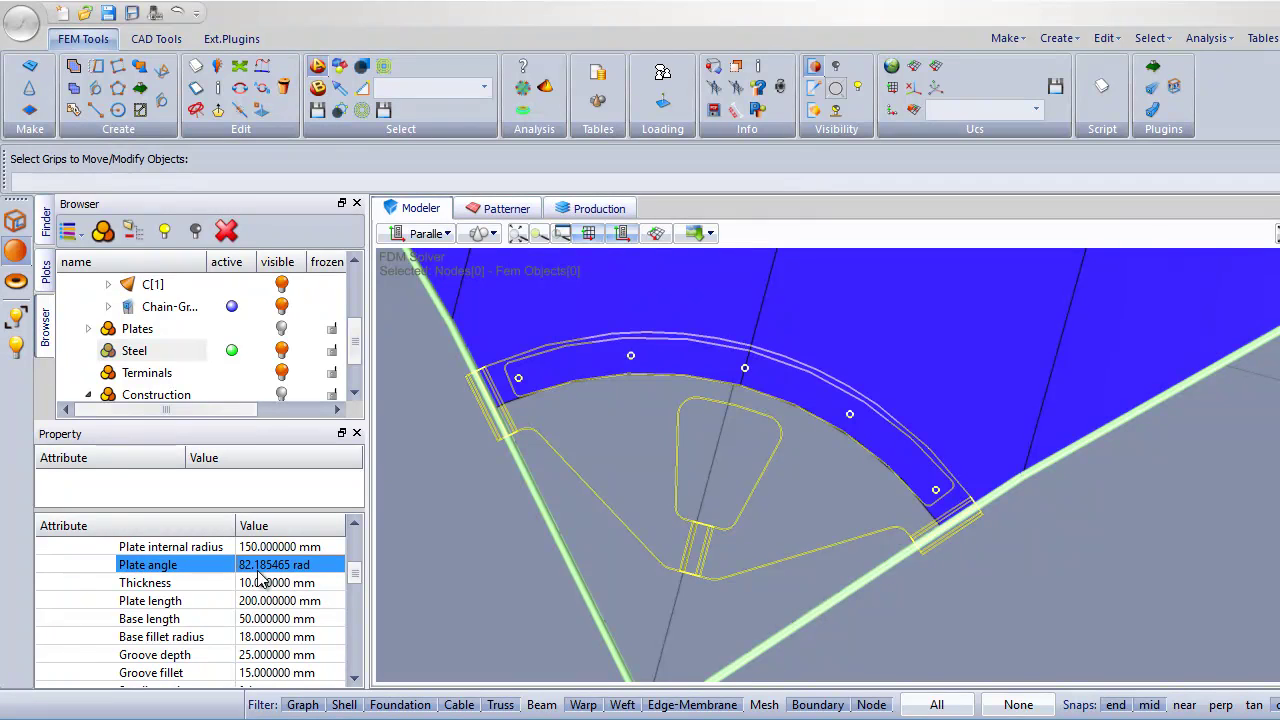
scroll(270, 628, down, 3)
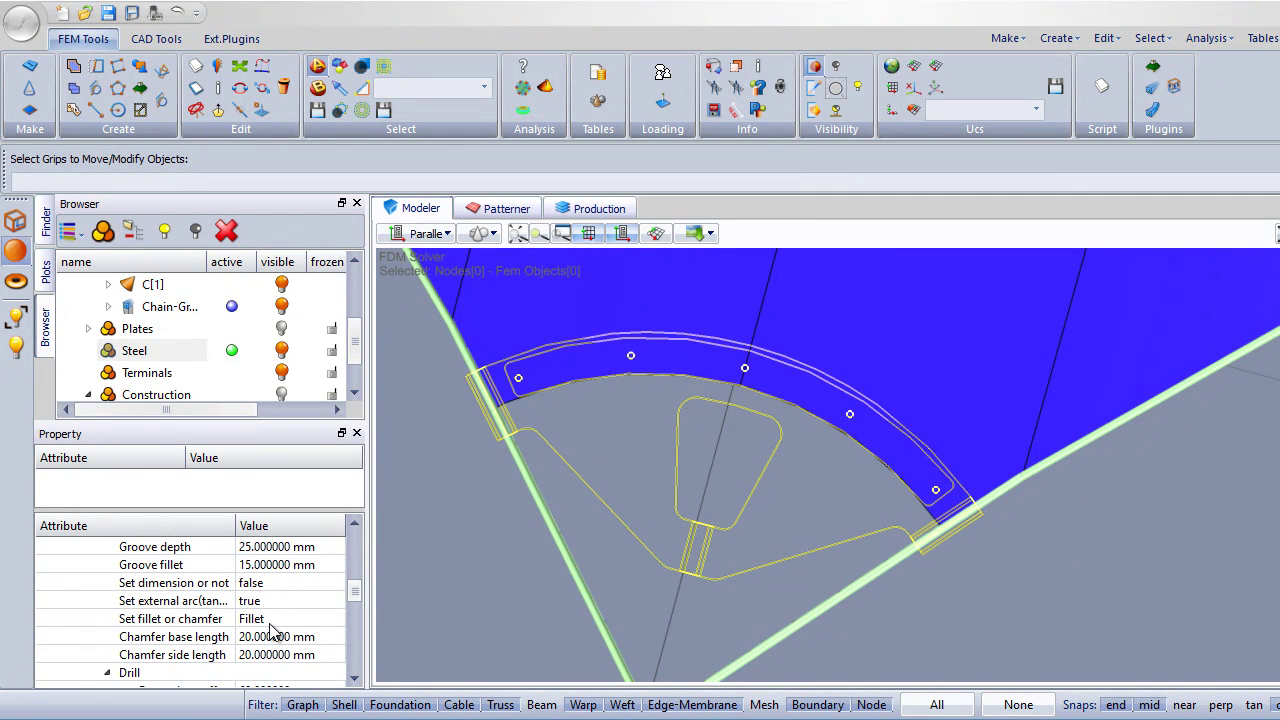
scroll(270, 630, down, 1)
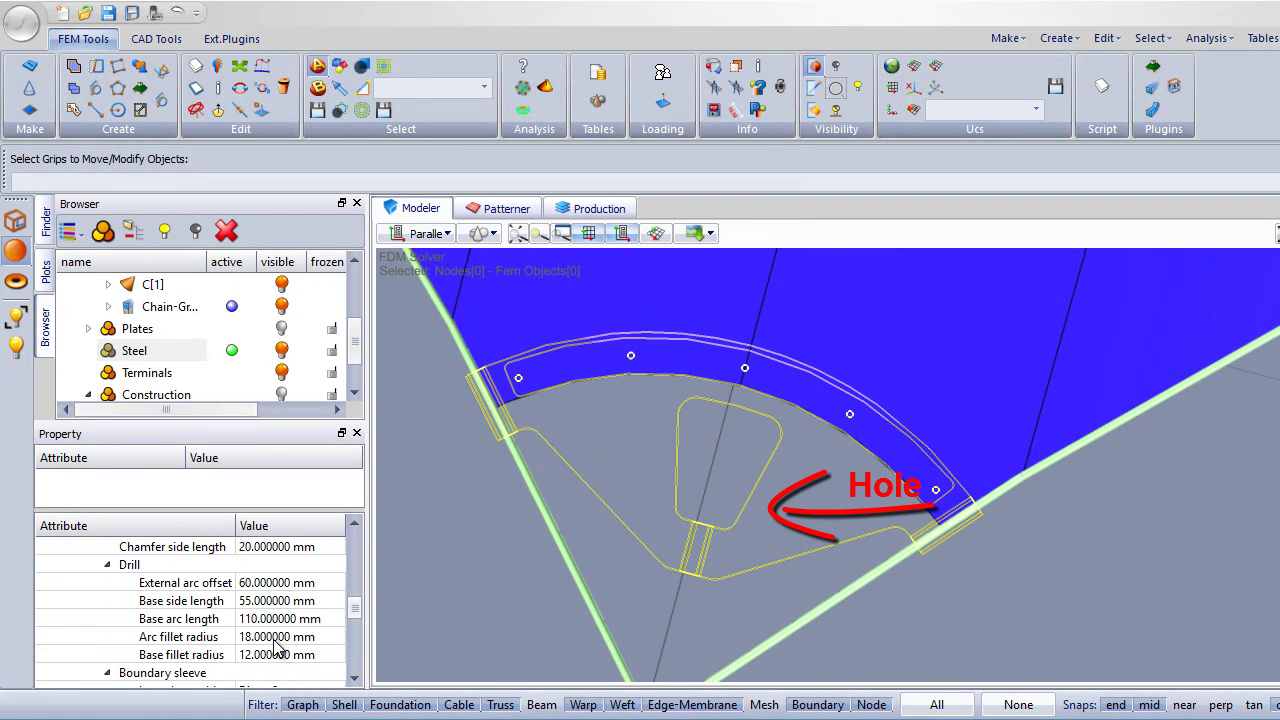
click(278, 619)
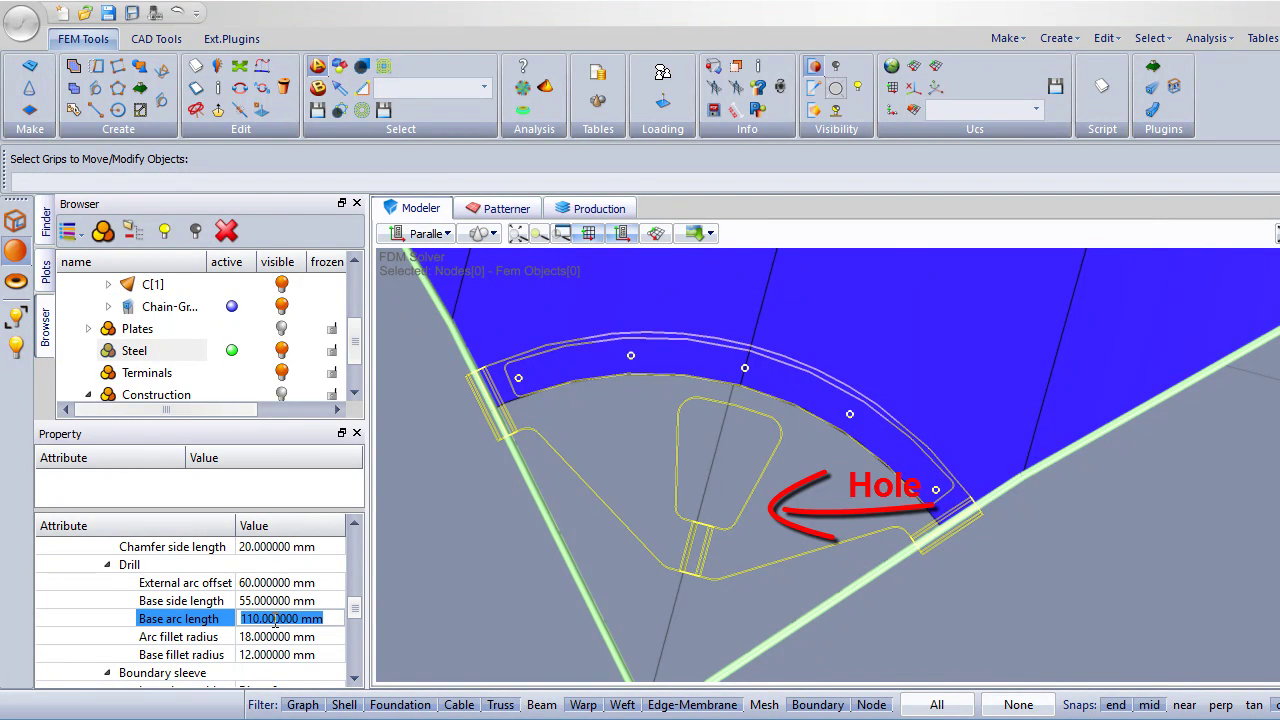
text(1)
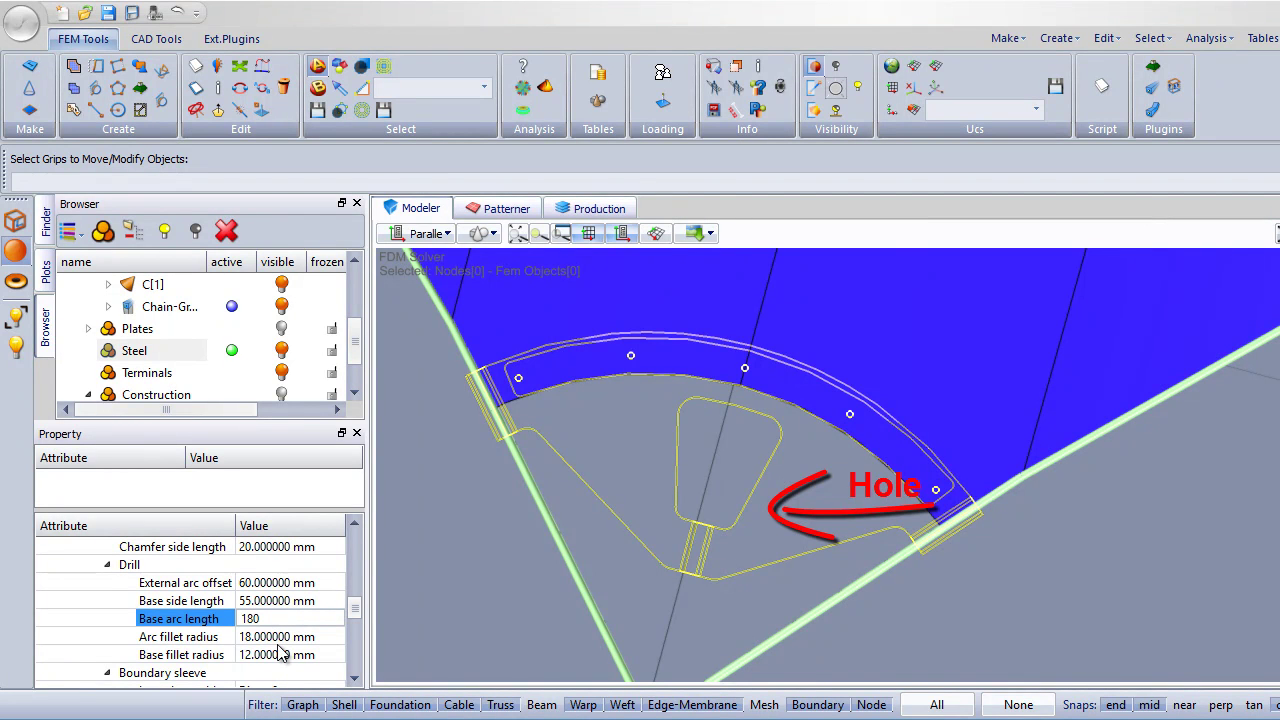
Set the drilled hole's base arc length to 180 mm and the steel plate's base length to 100 mm.
text(80)
key(Tab)
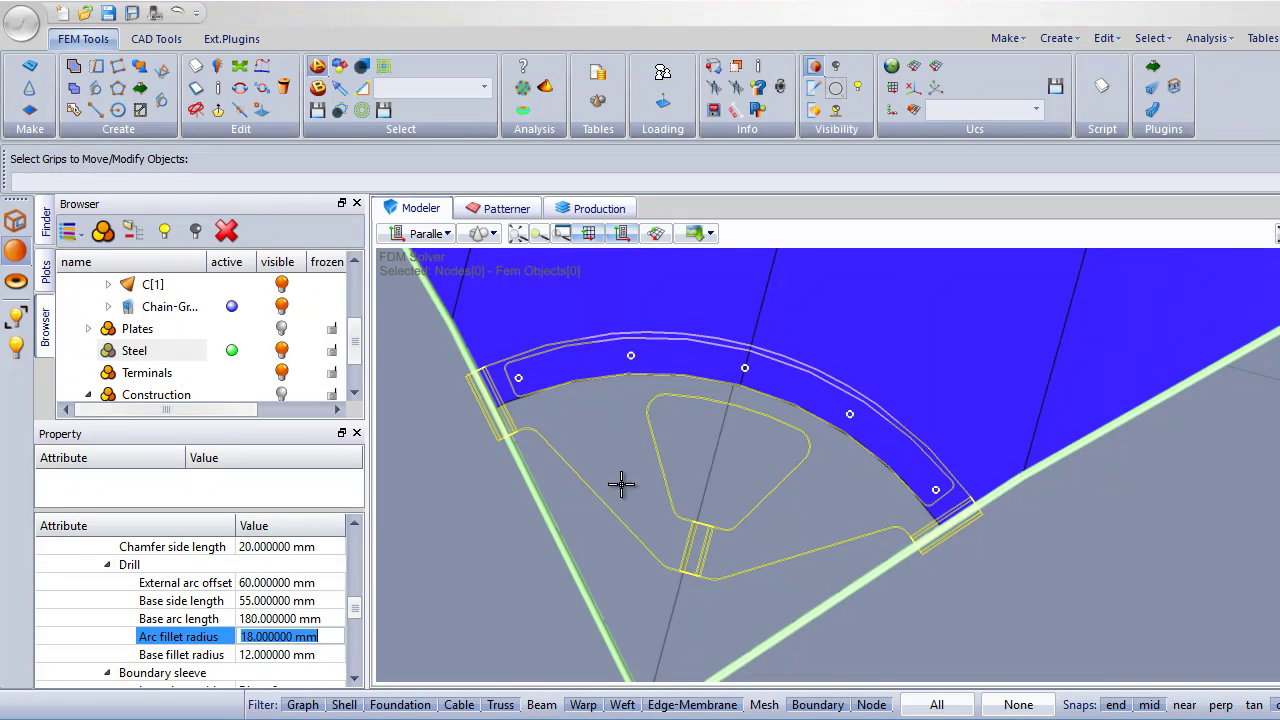
scroll(262, 616, up, 2)
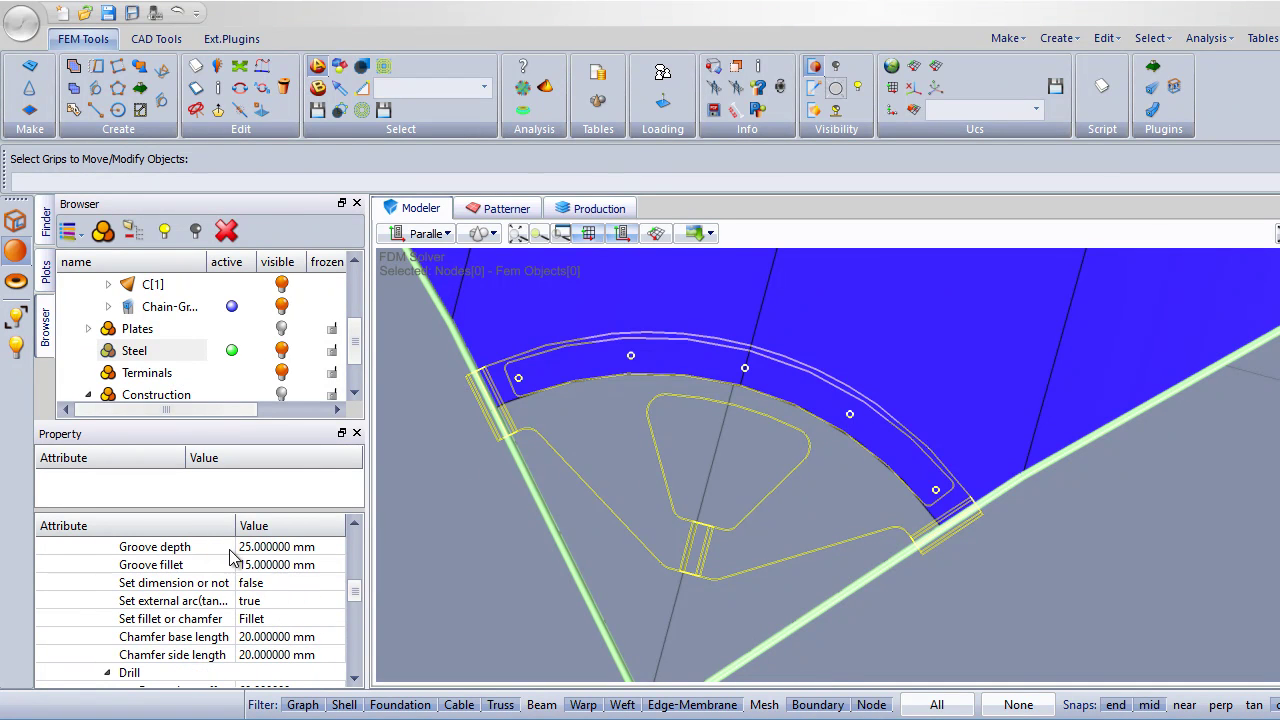
scroll(232, 560, up, 2)
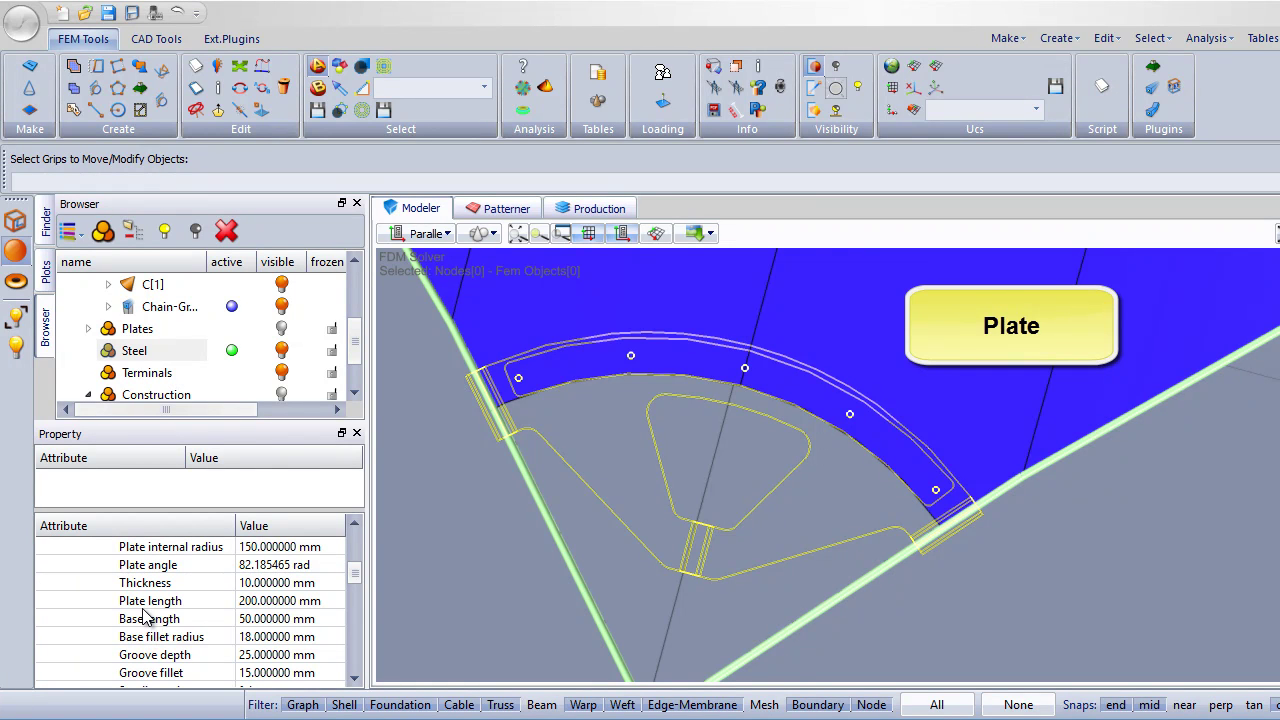
click(257, 619)
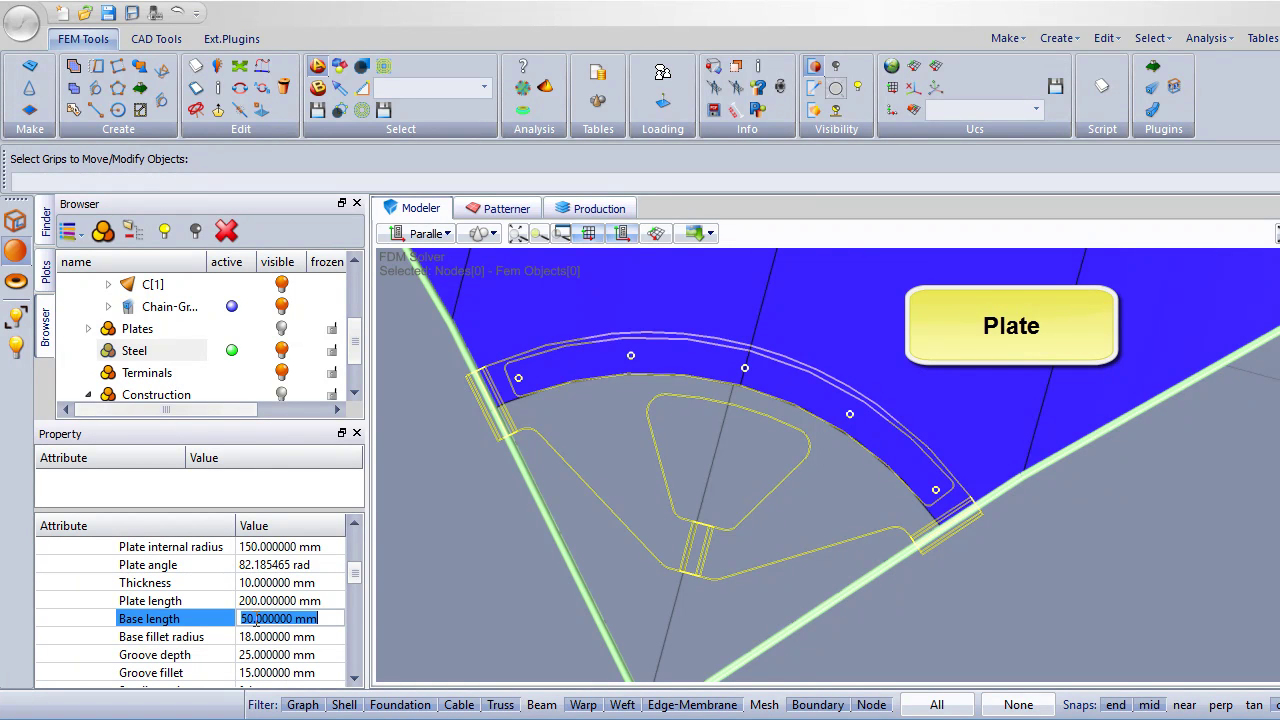
text(1)
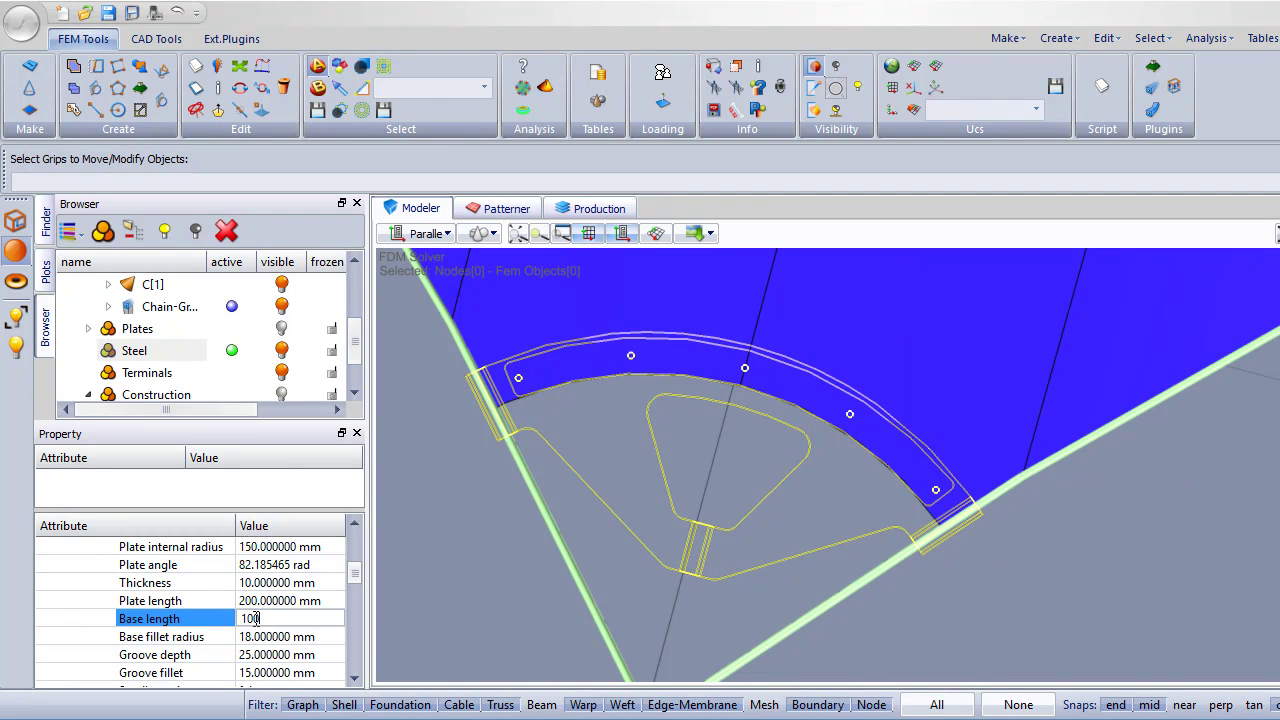
text(00)
click(267, 640)
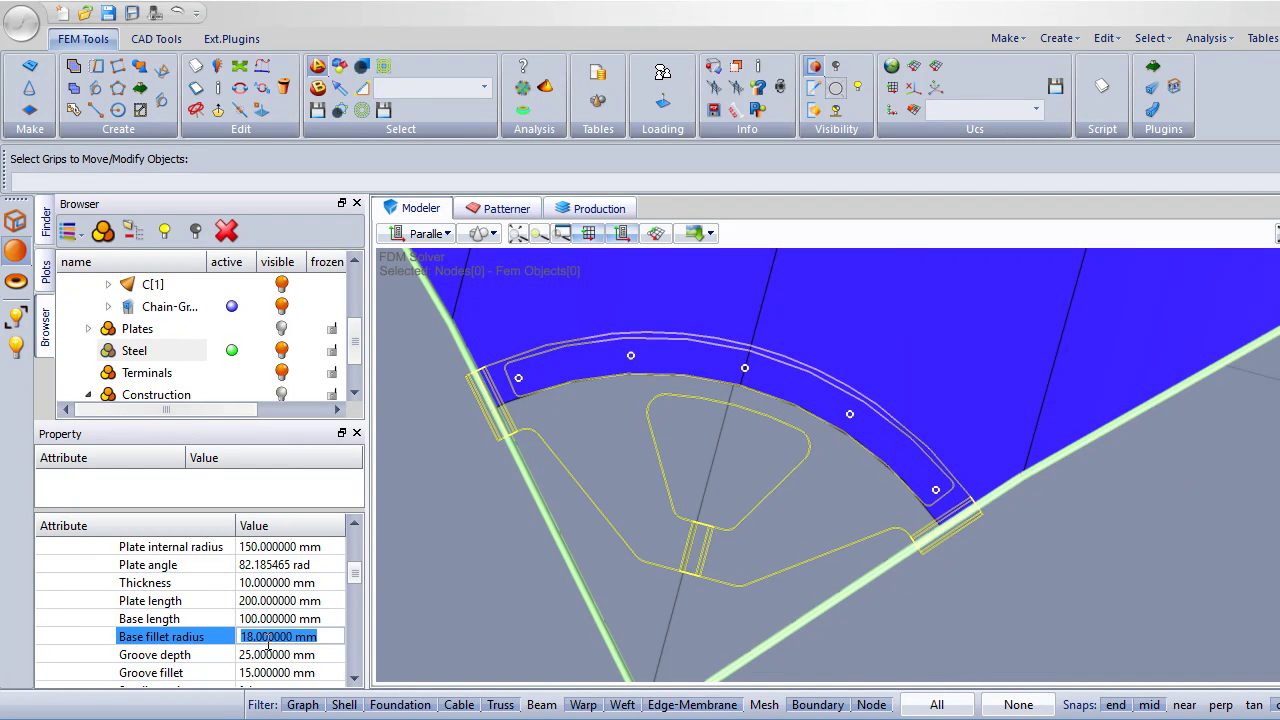
Switch the plate's base corners from fillet to Chamfer and set the chamfer side length to 35 mm.
scroll(268, 640, down, 1)
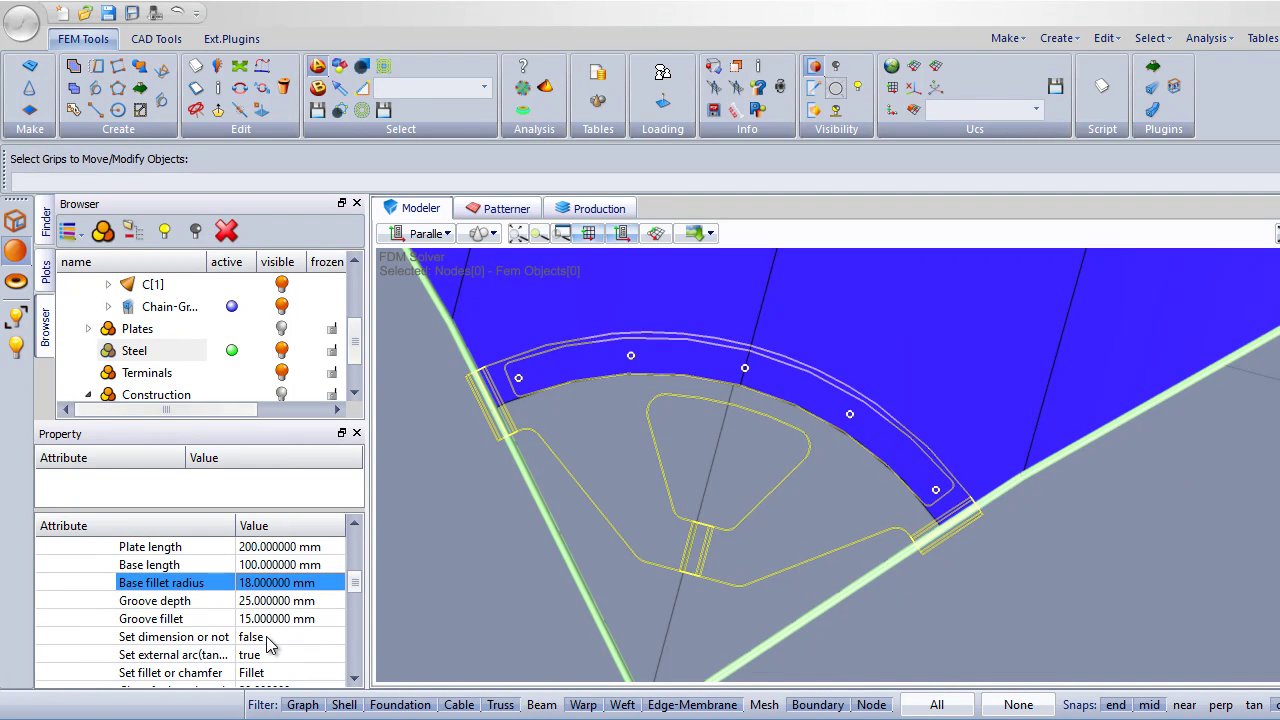
scroll(268, 643, down, 1)
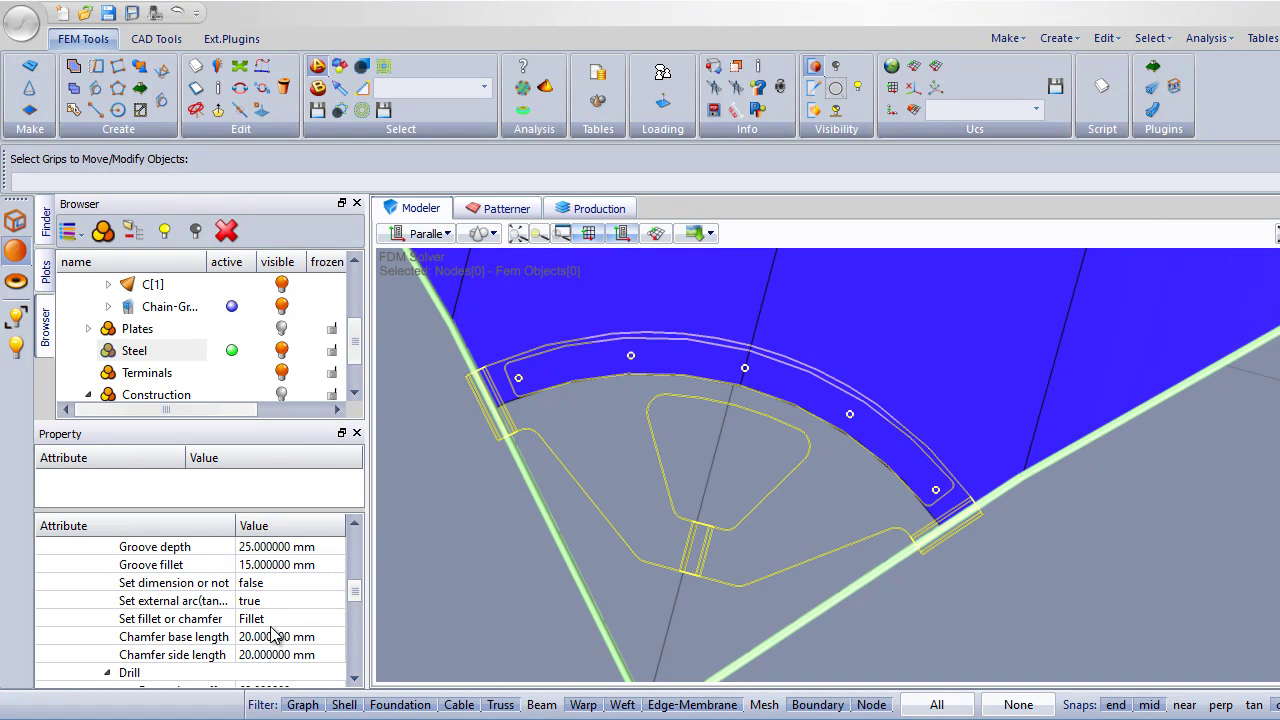
click(278, 619)
click(280, 619)
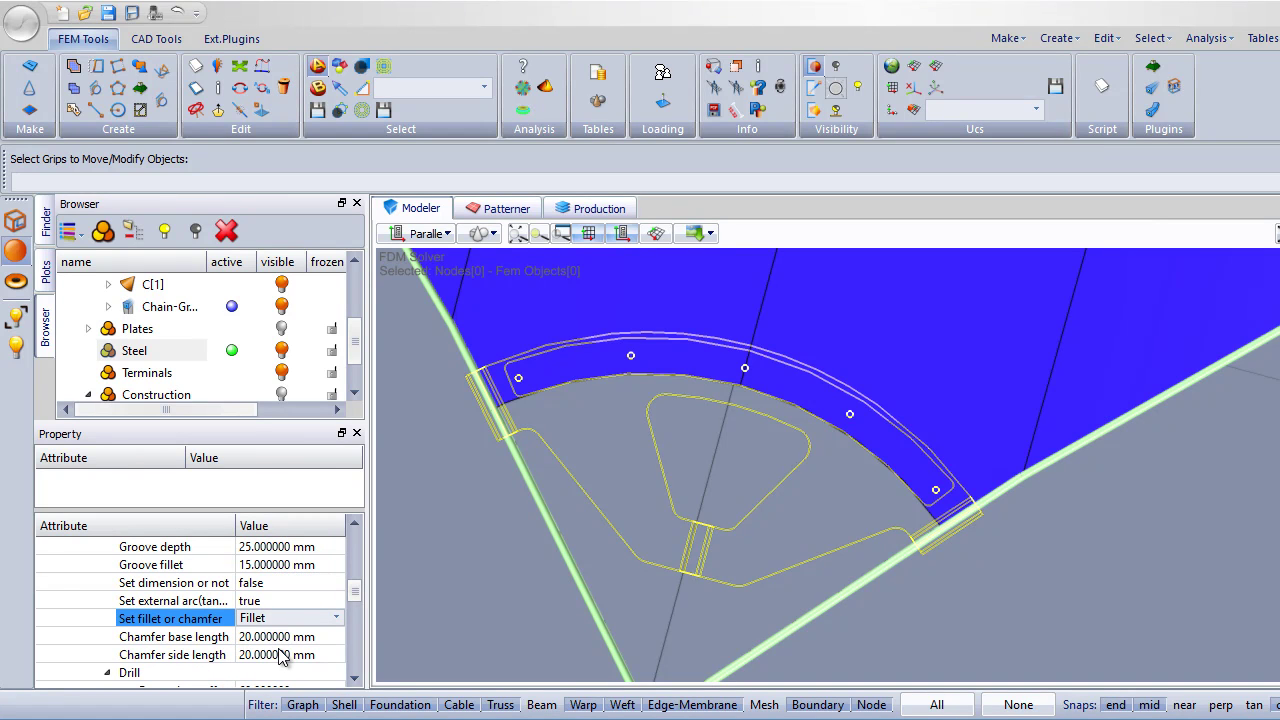
click(281, 652)
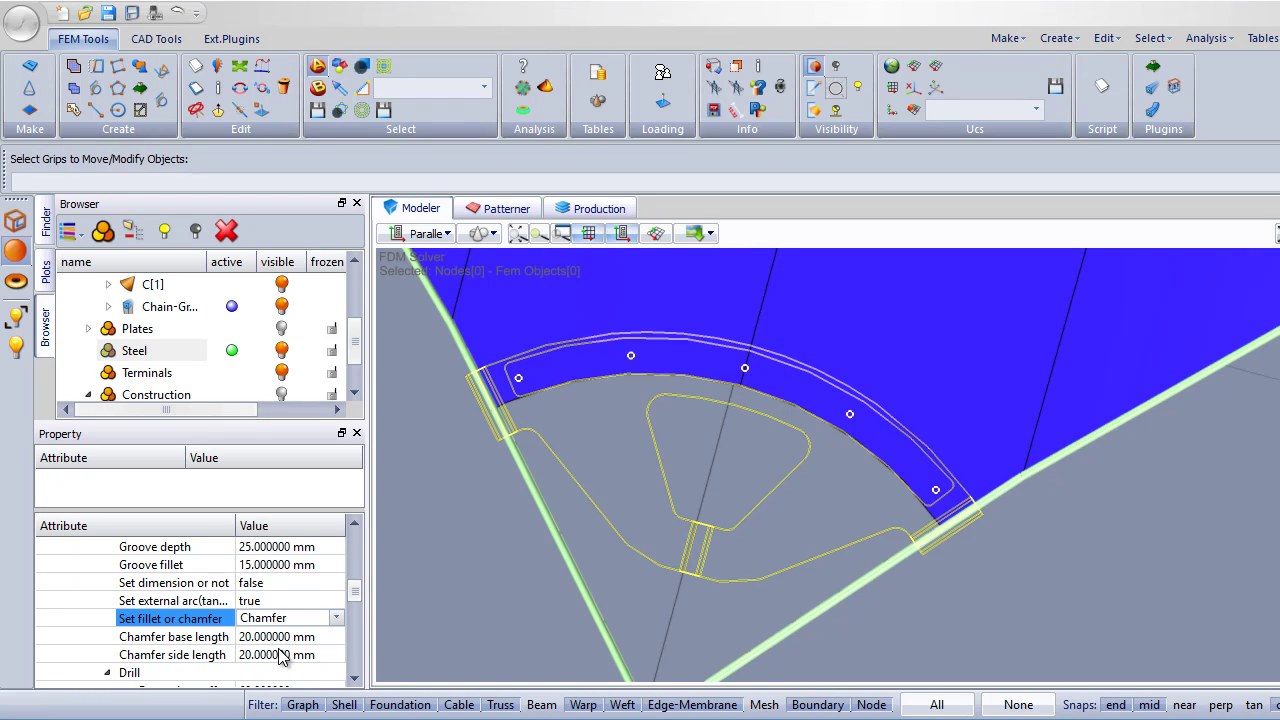
click(259, 654)
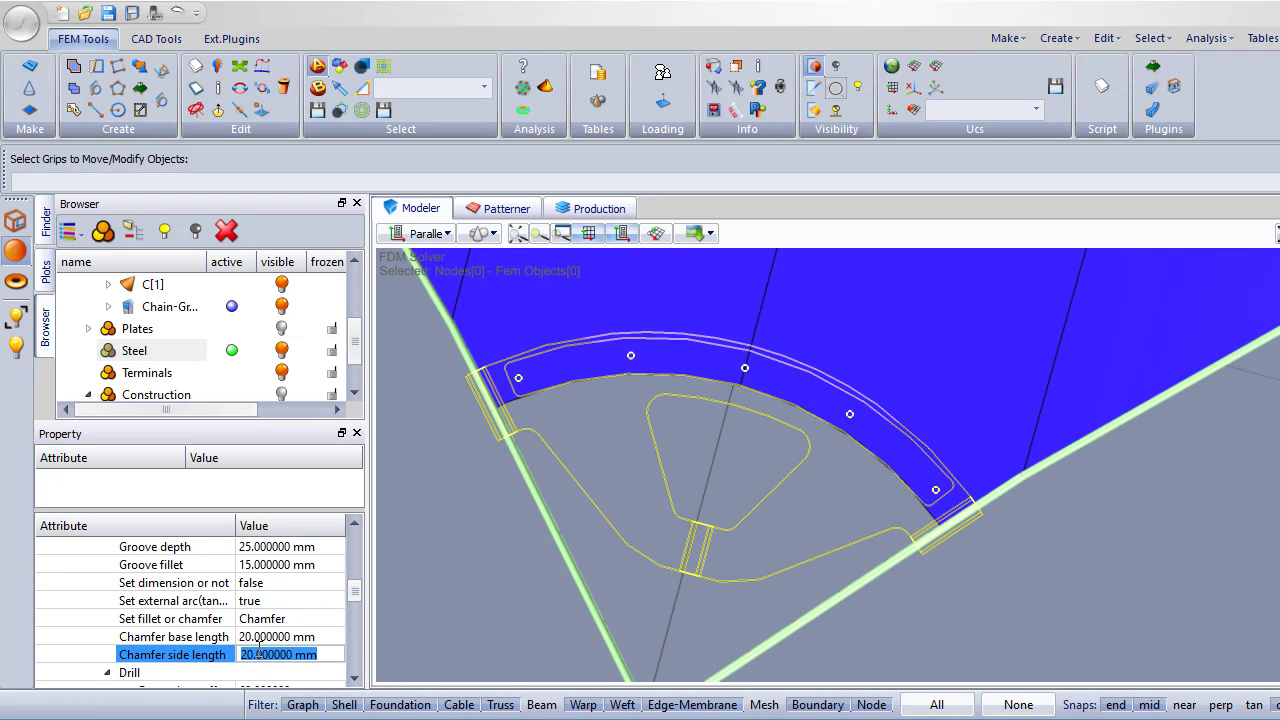
text(35)
click(270, 622)
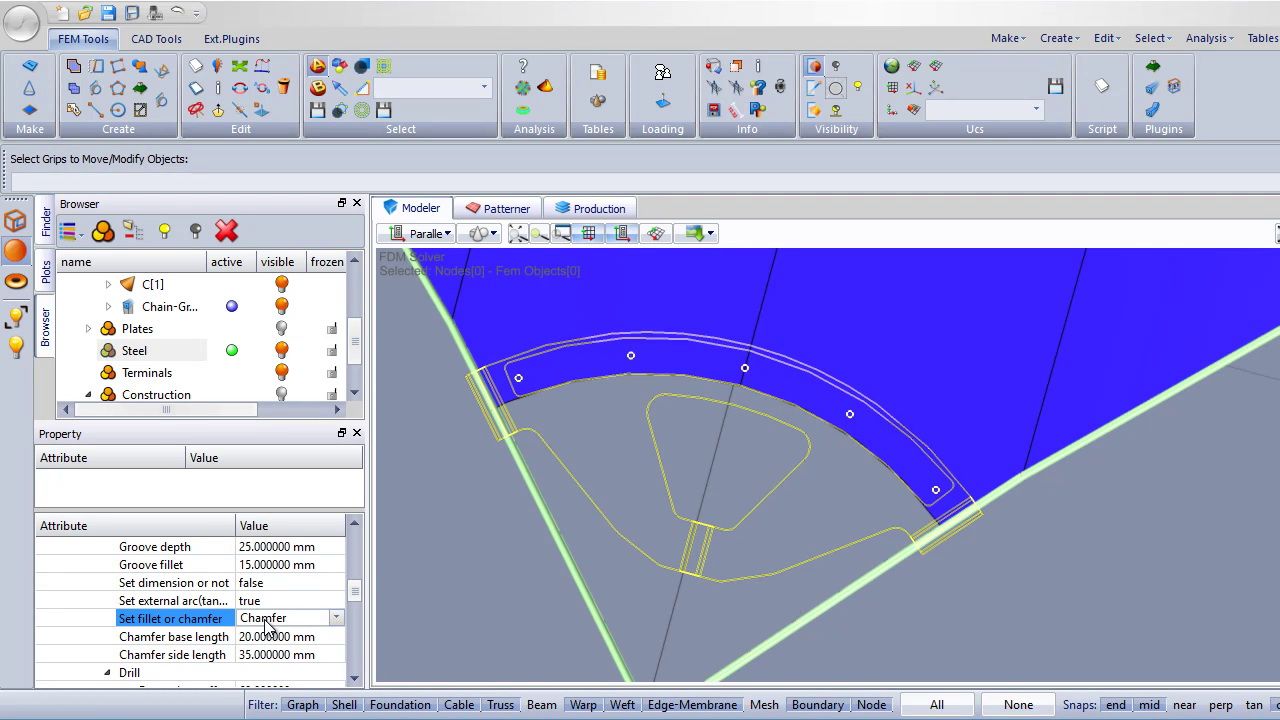
Set the base arc length of the drilled hole to 190 mm.
scroll(175, 610, down, 2)
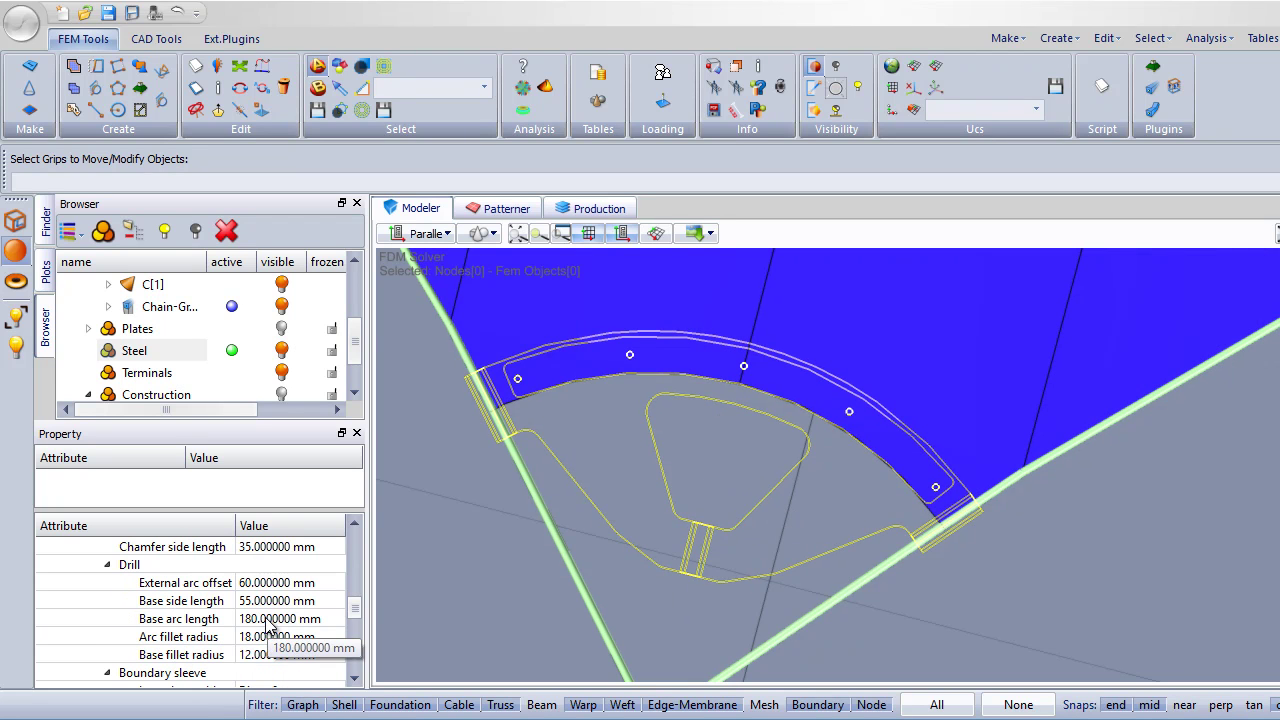
click(270, 624)
text(190)
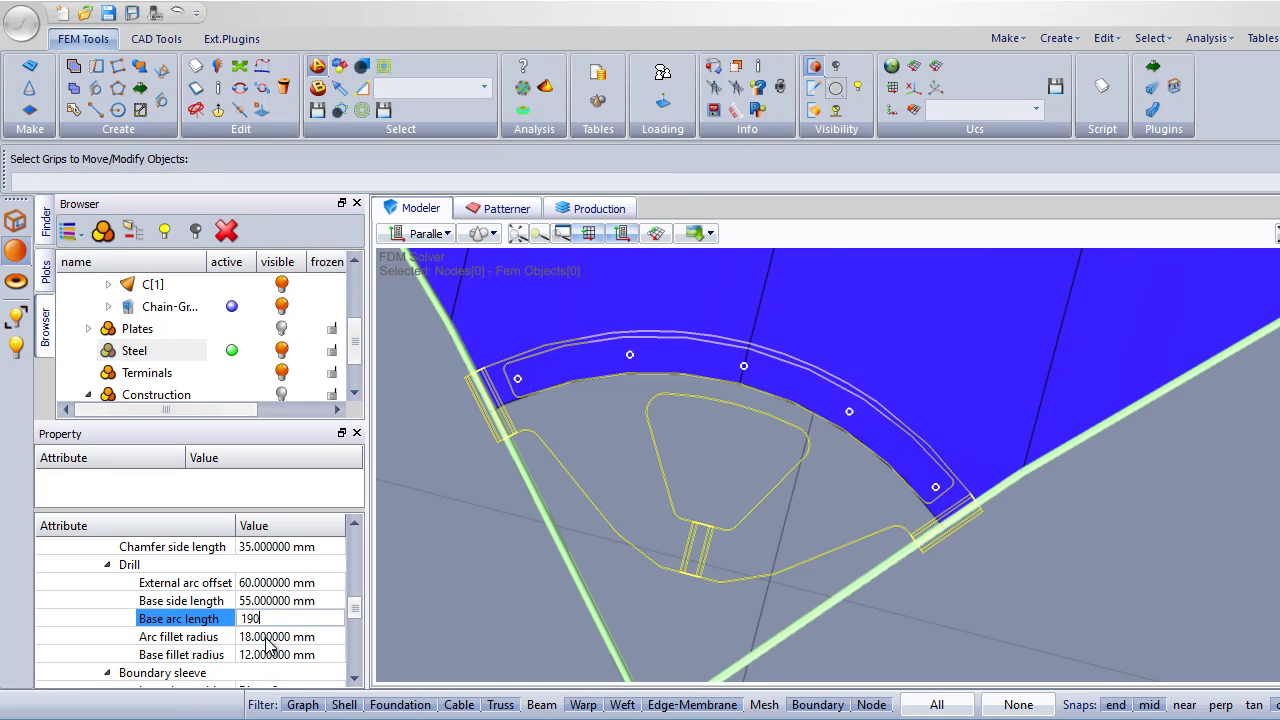
click(267, 638)
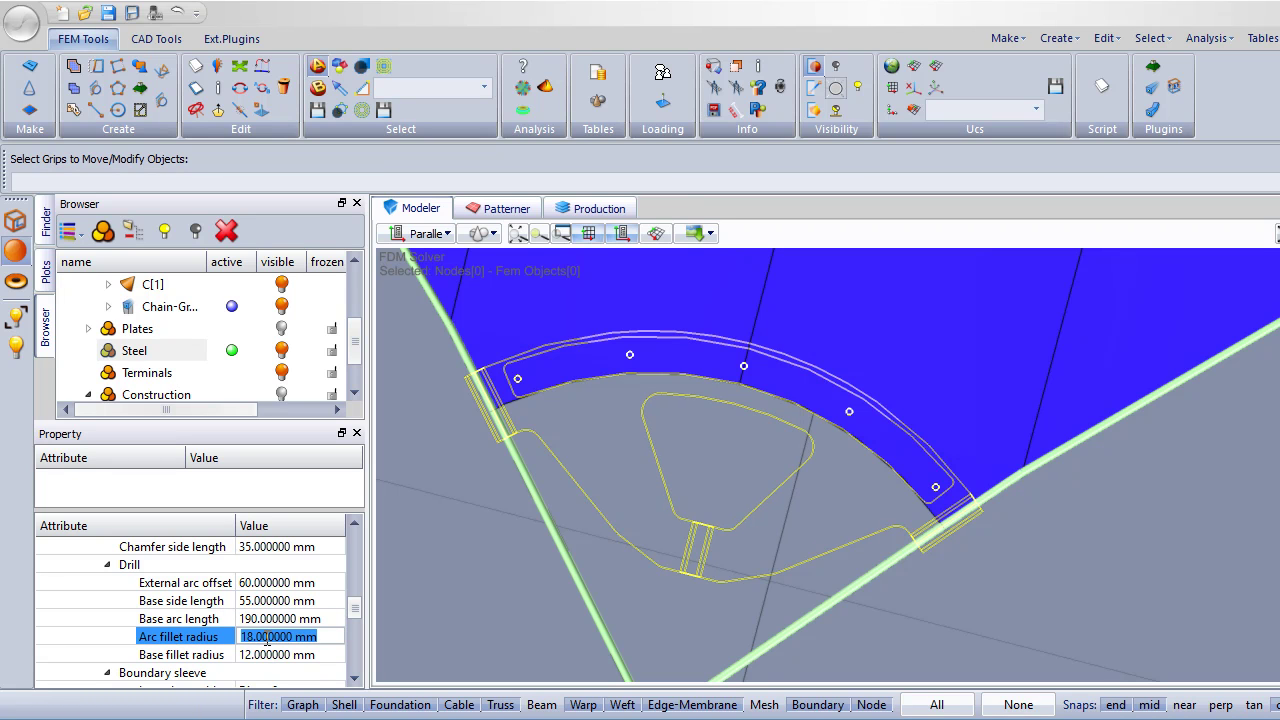
Try a 70 mm external arc offset for the drilled hole and set it back to 60 mm.
click(262, 584)
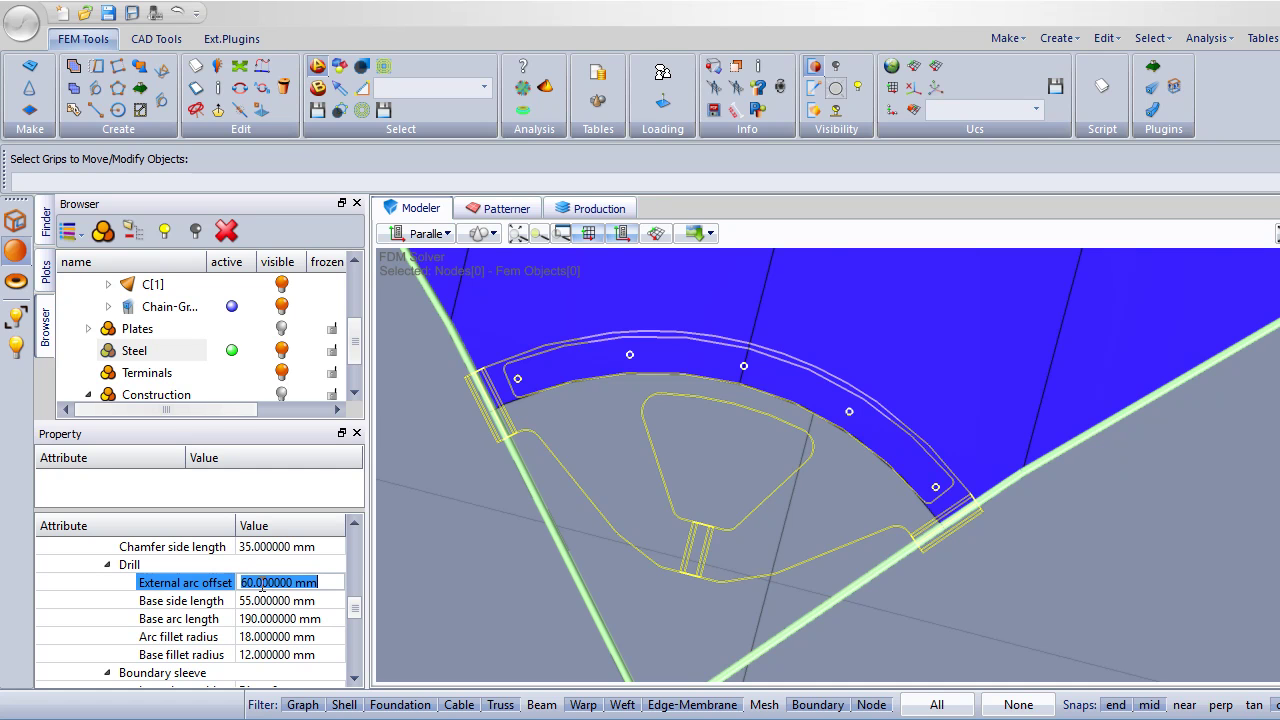
text(7)
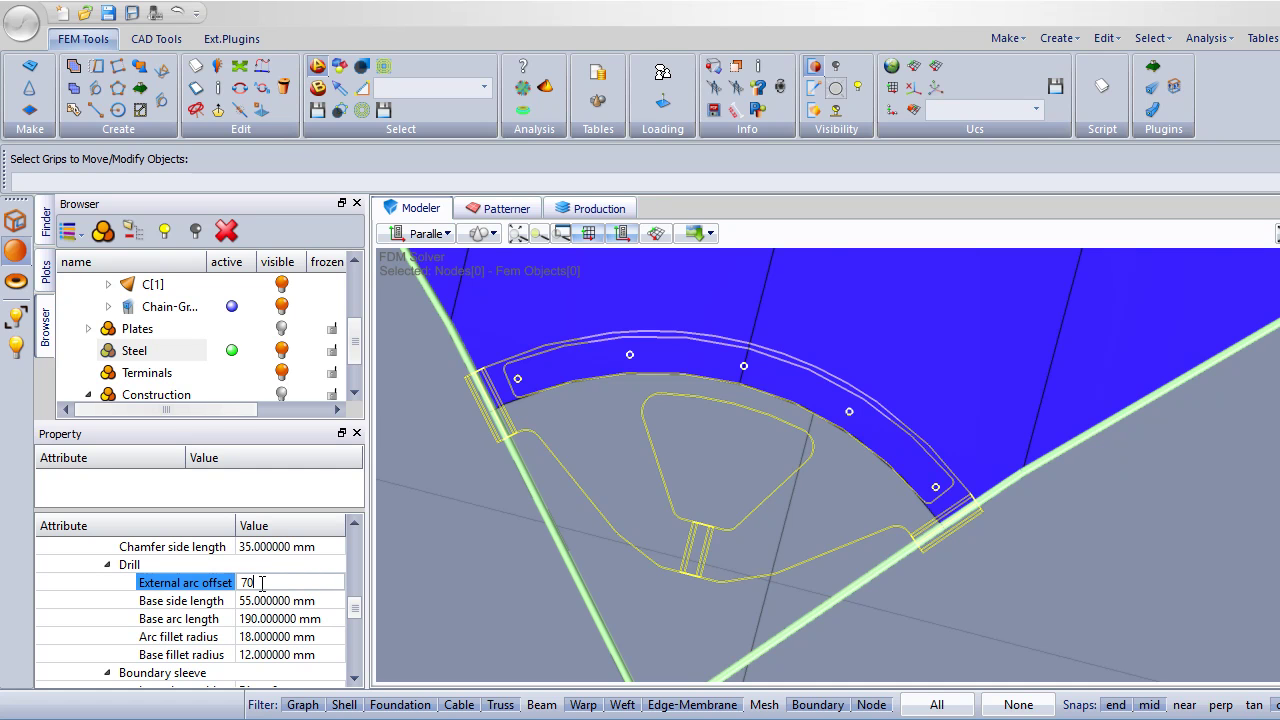
text(0)
click(258, 619)
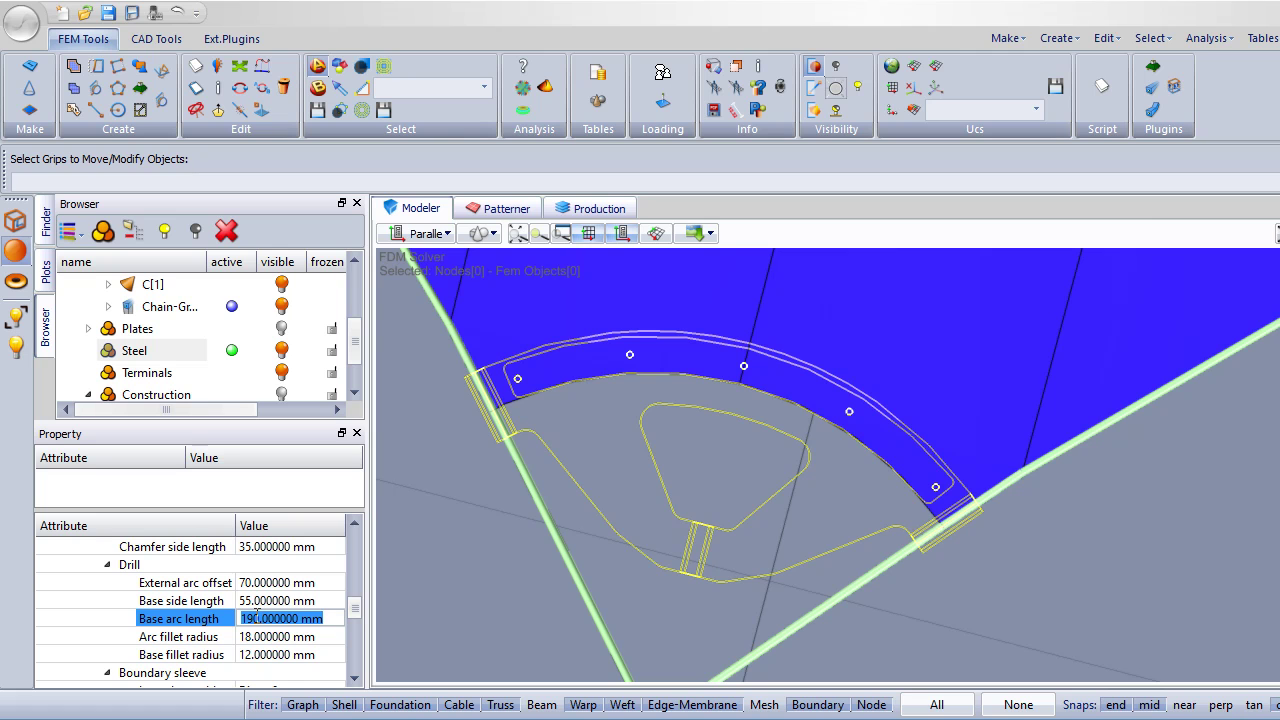
click(258, 583)
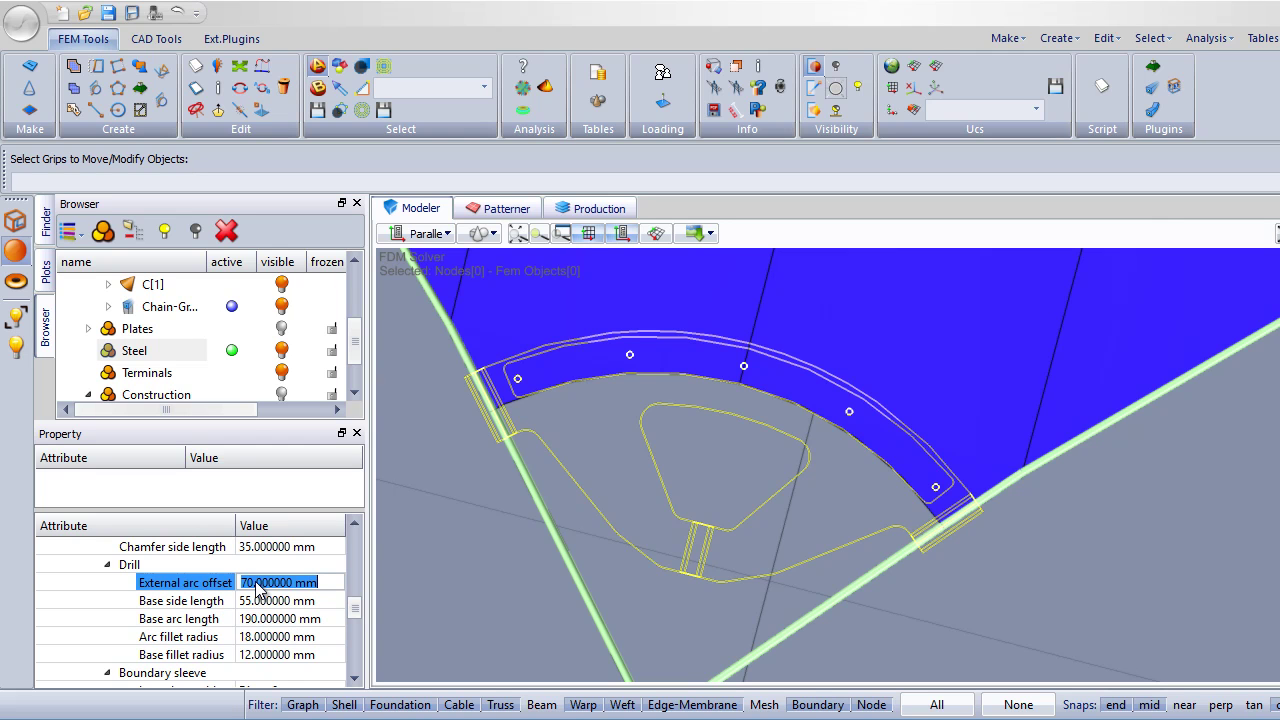
text(60)
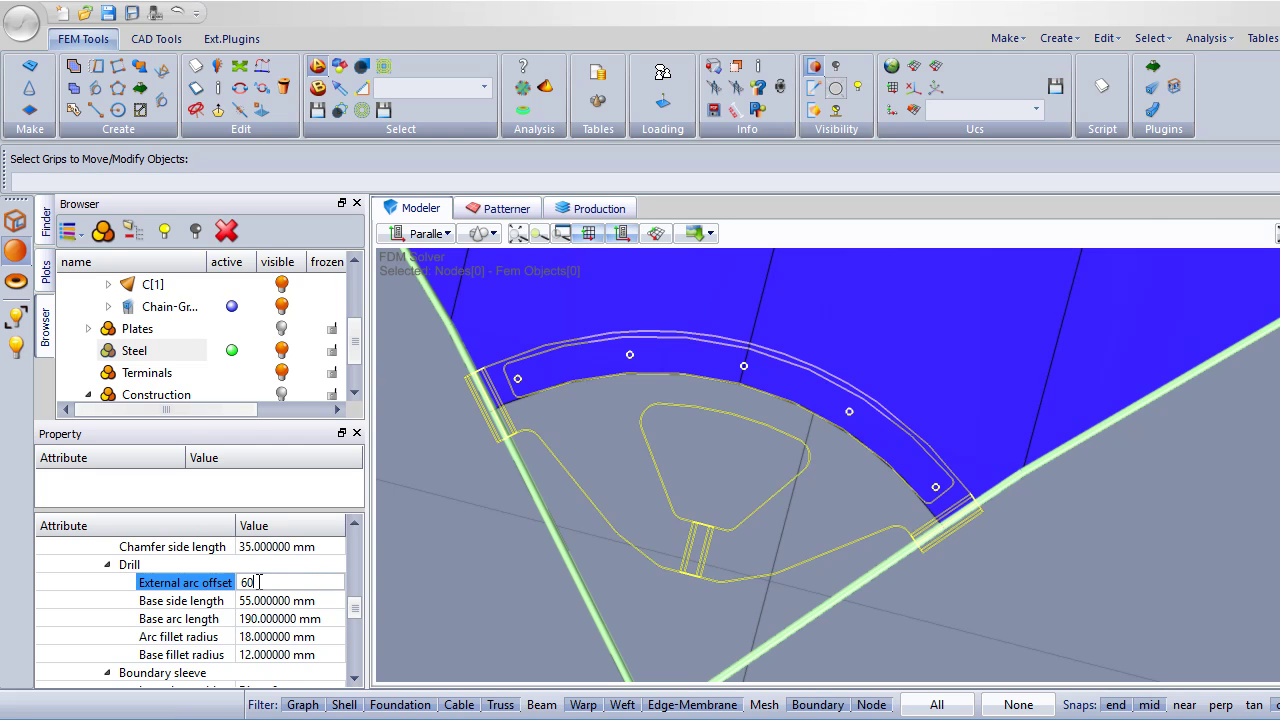
Set the base side length of the drilled hole to 60 mm.
click(257, 604)
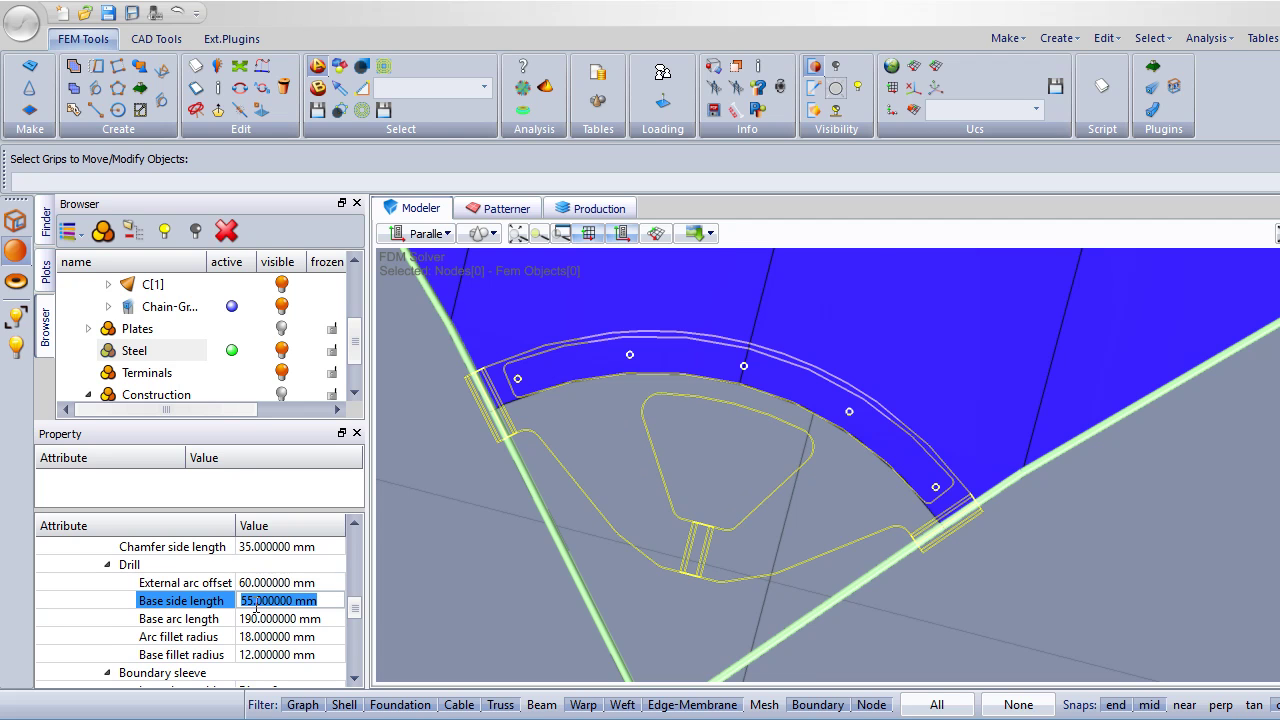
text(6)
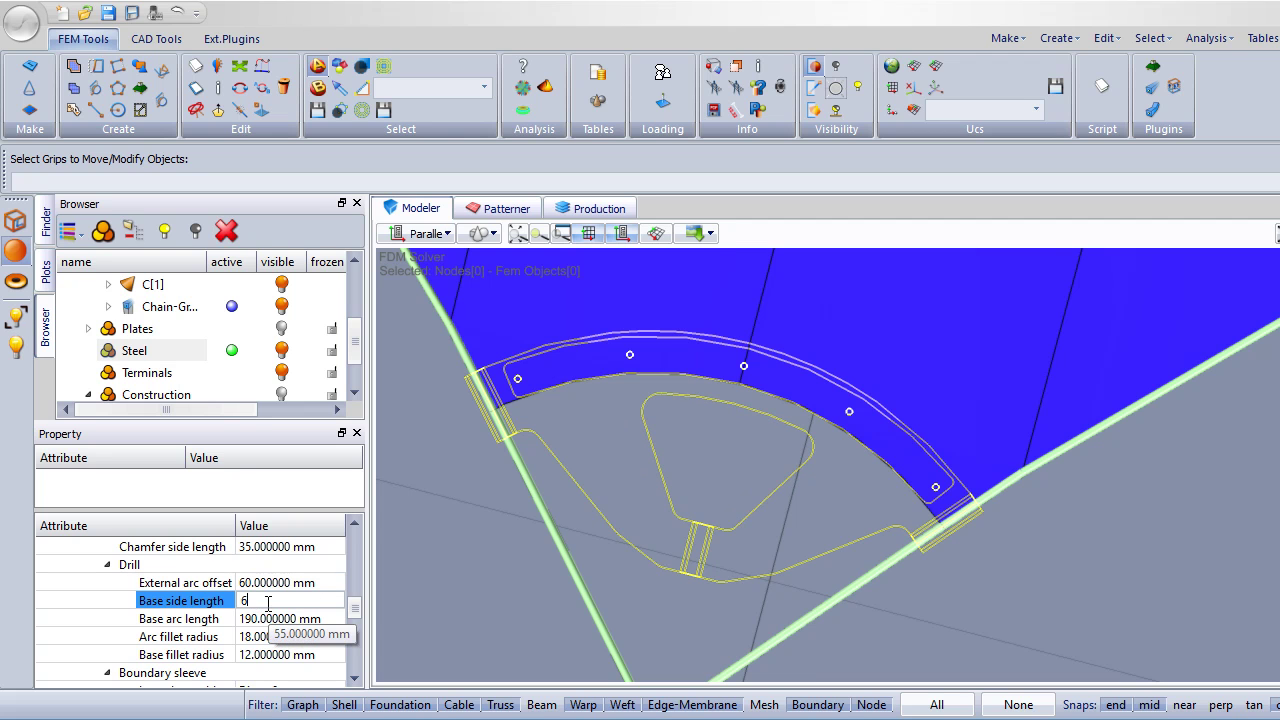
click(259, 637)
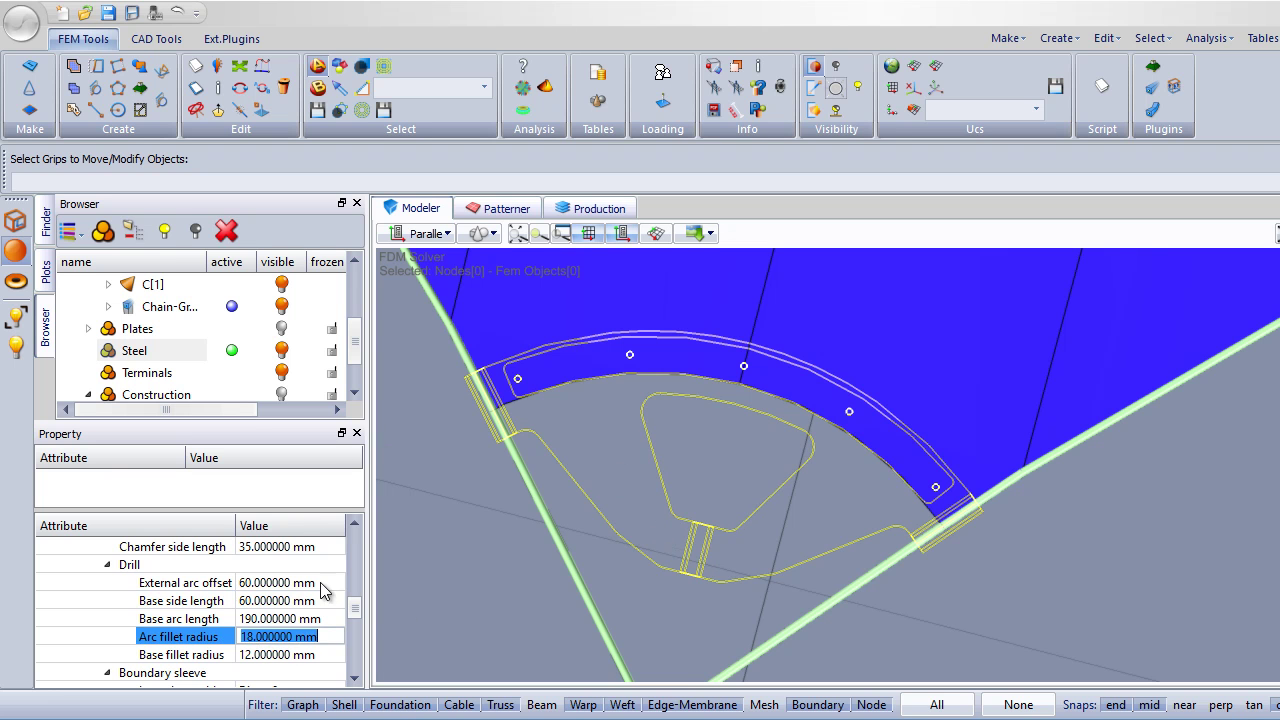
Set the steel plate's level of detail to 10.
click(605, 537)
middle_drag(605, 537, 607, 531)
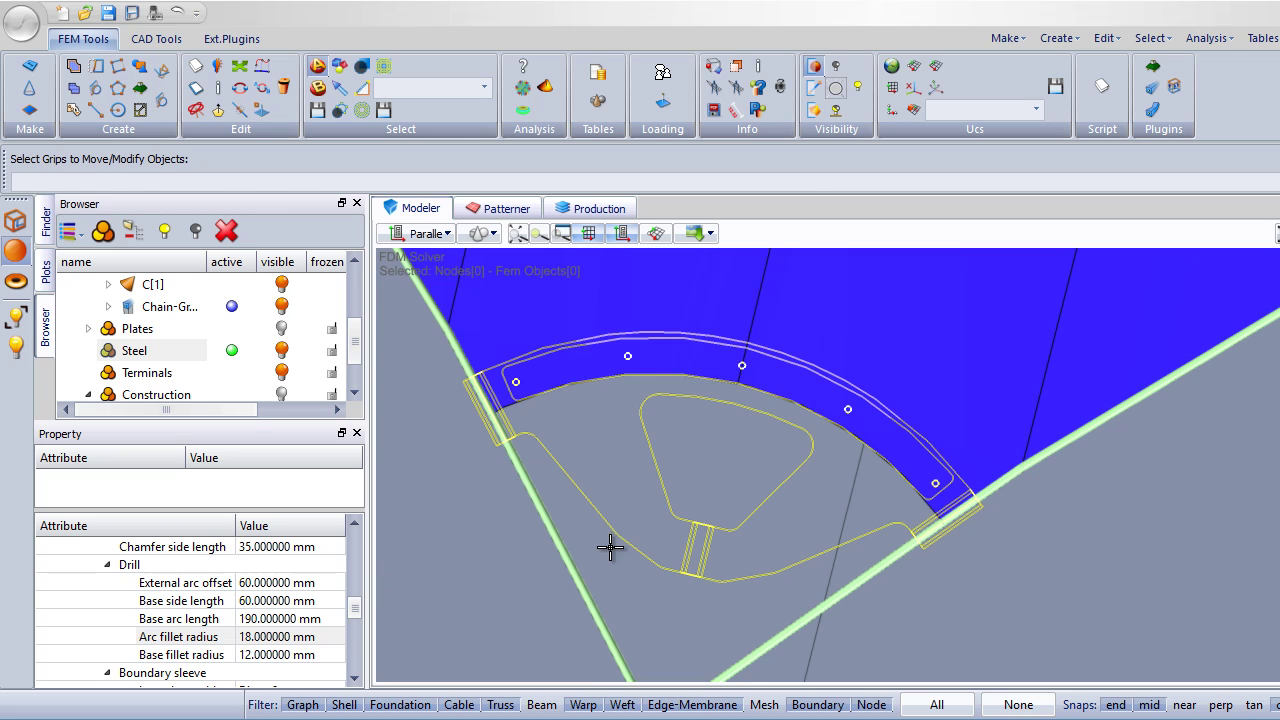
scroll(683, 491, up, 2)
scroll(701, 472, up, 1)
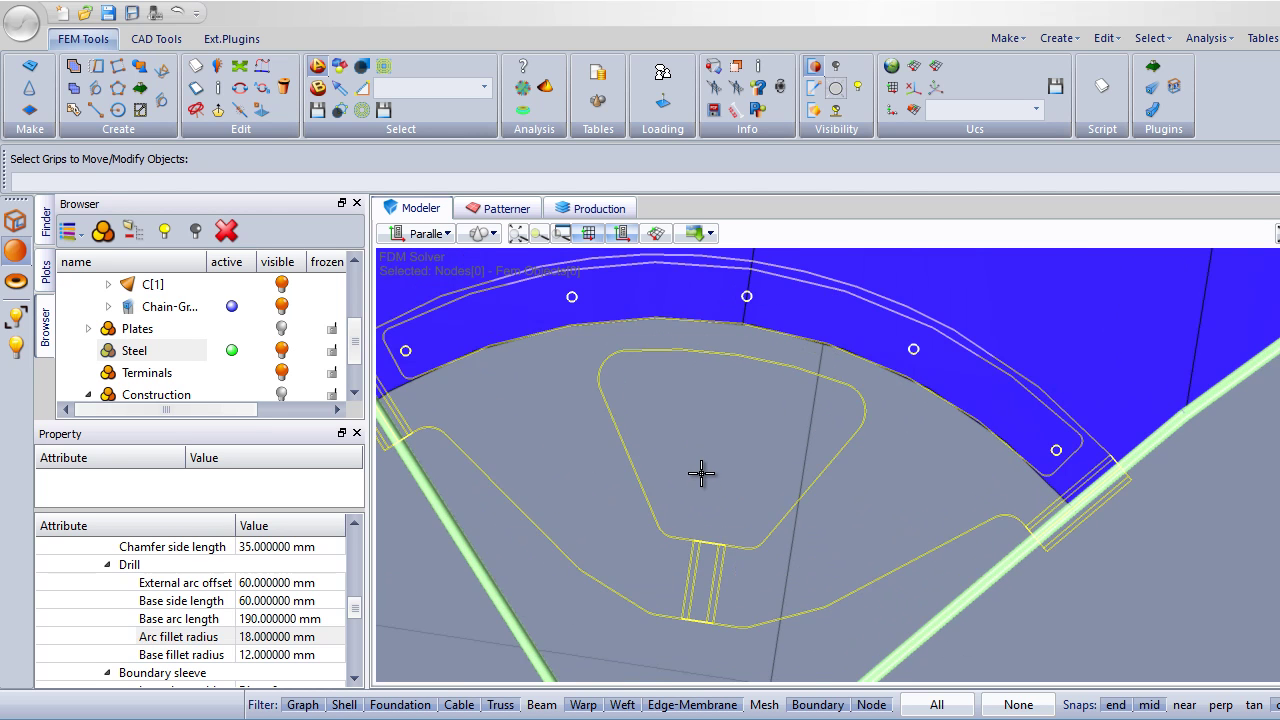
scroll(165, 594, down, 2)
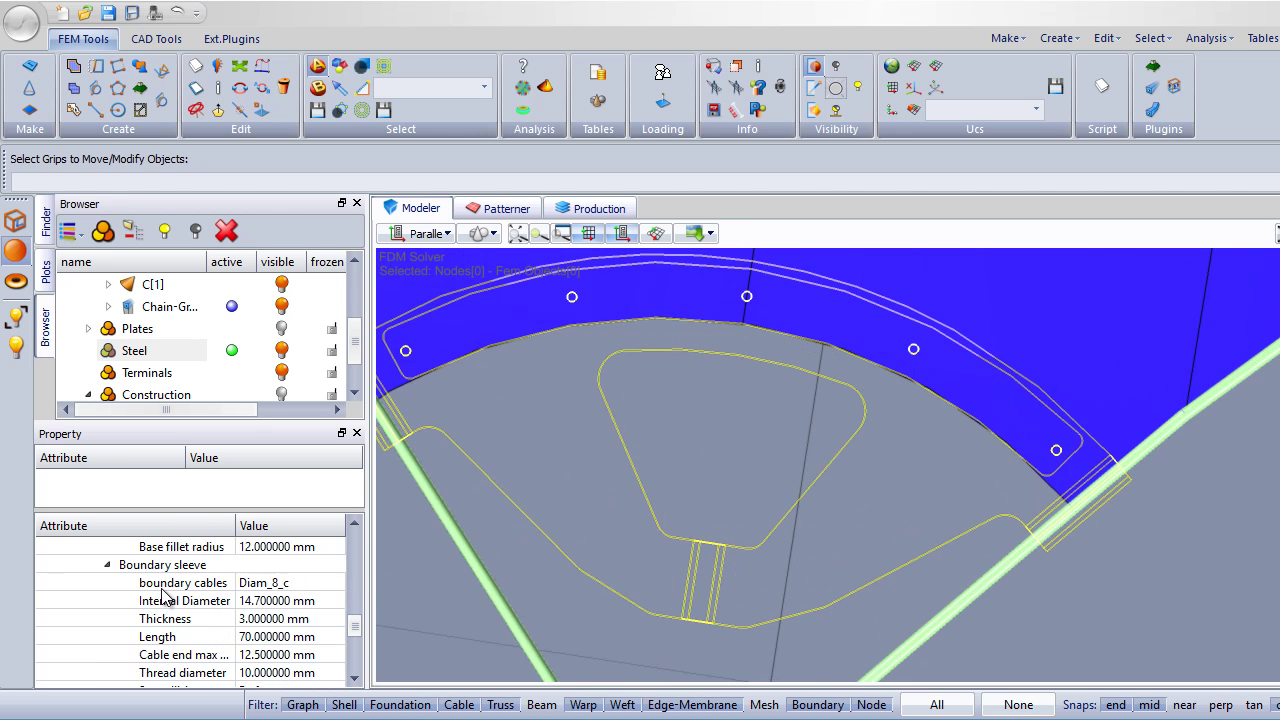
scroll(165, 594, down, 2)
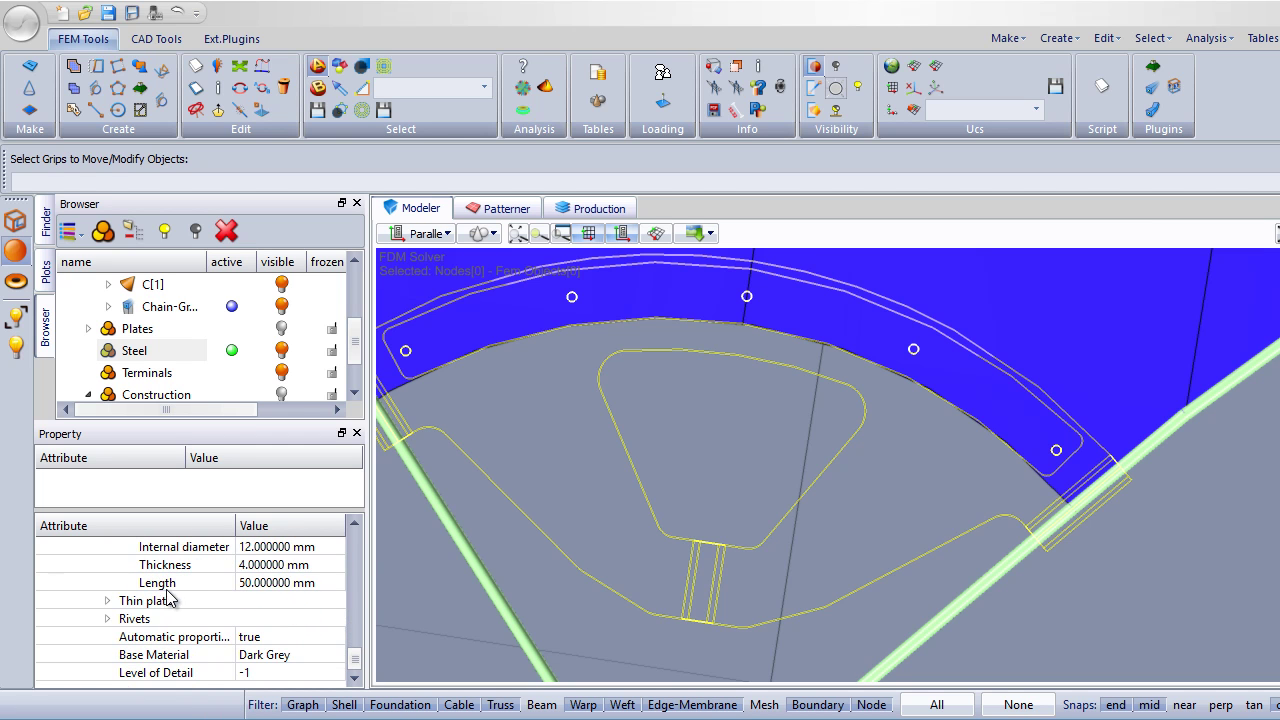
click(260, 672)
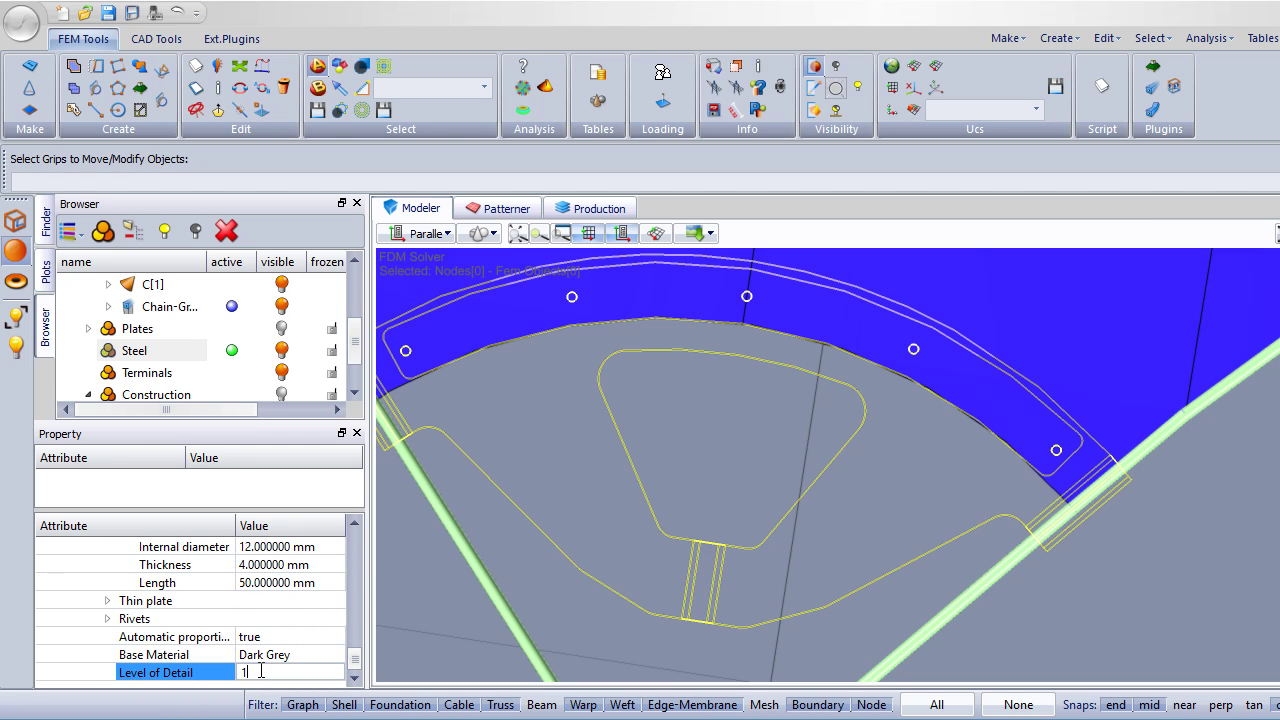
text(10)
key(Return)
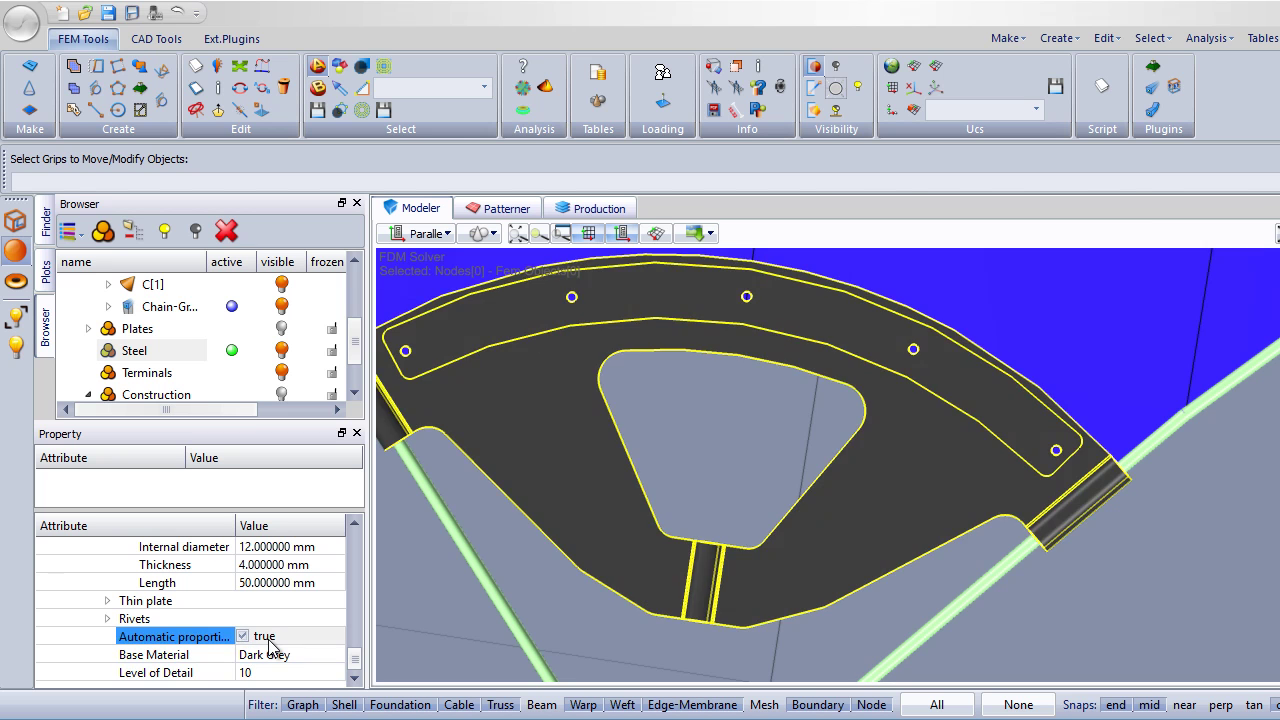
Select the steel corner plate and set its thin plate height to 40 mm.
scroll(770, 586, down, 3)
click(982, 606)
middle_drag(982, 606, 801, 567)
click(801, 567)
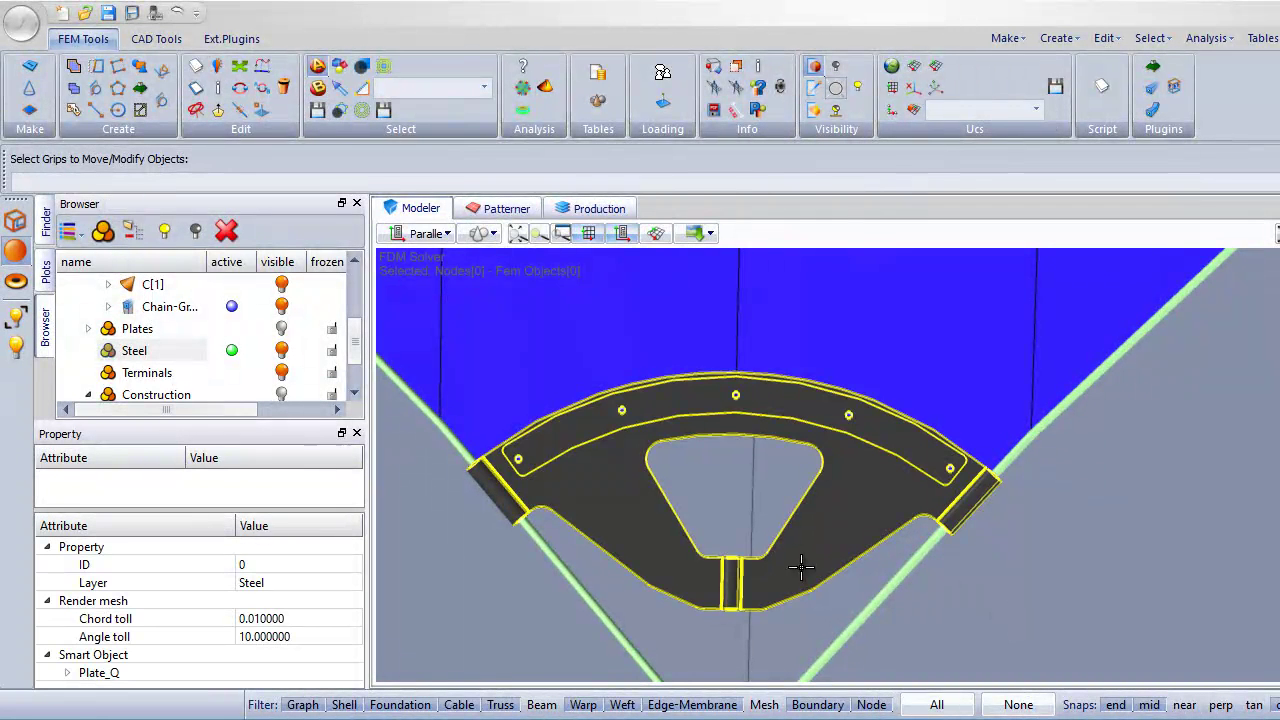
click(70, 673)
scroll(100, 620, down, 1)
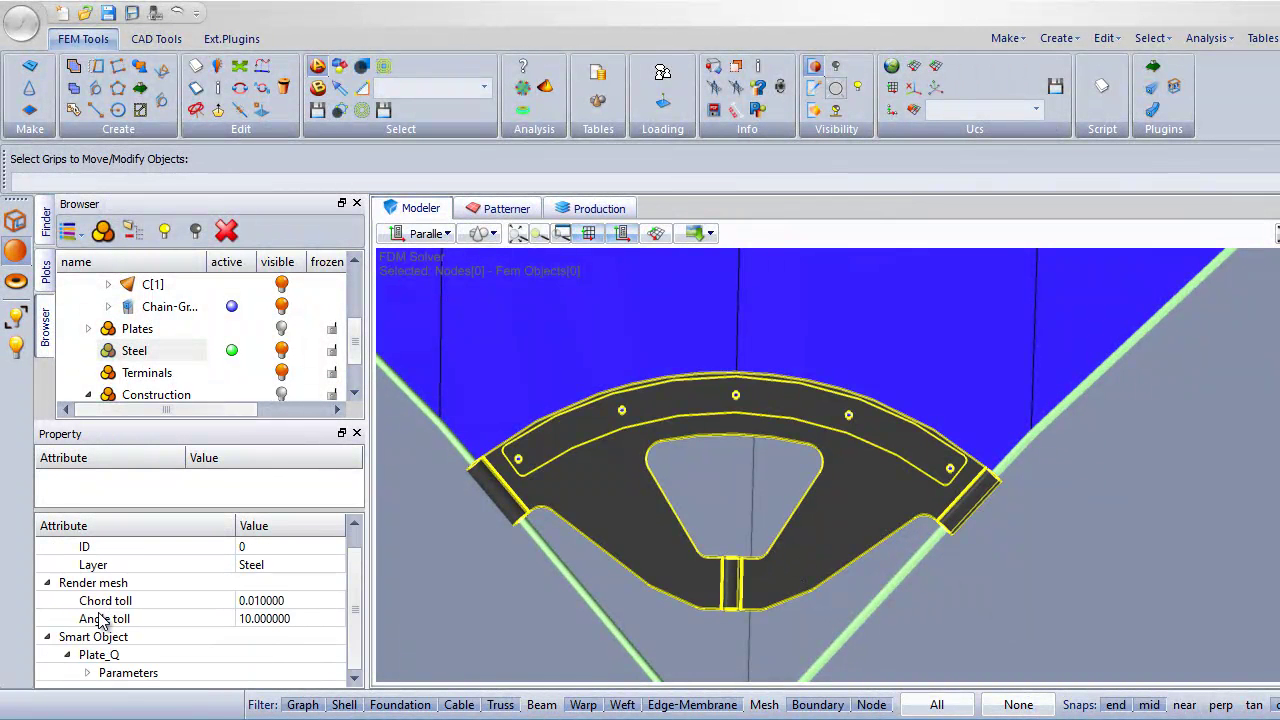
click(87, 673)
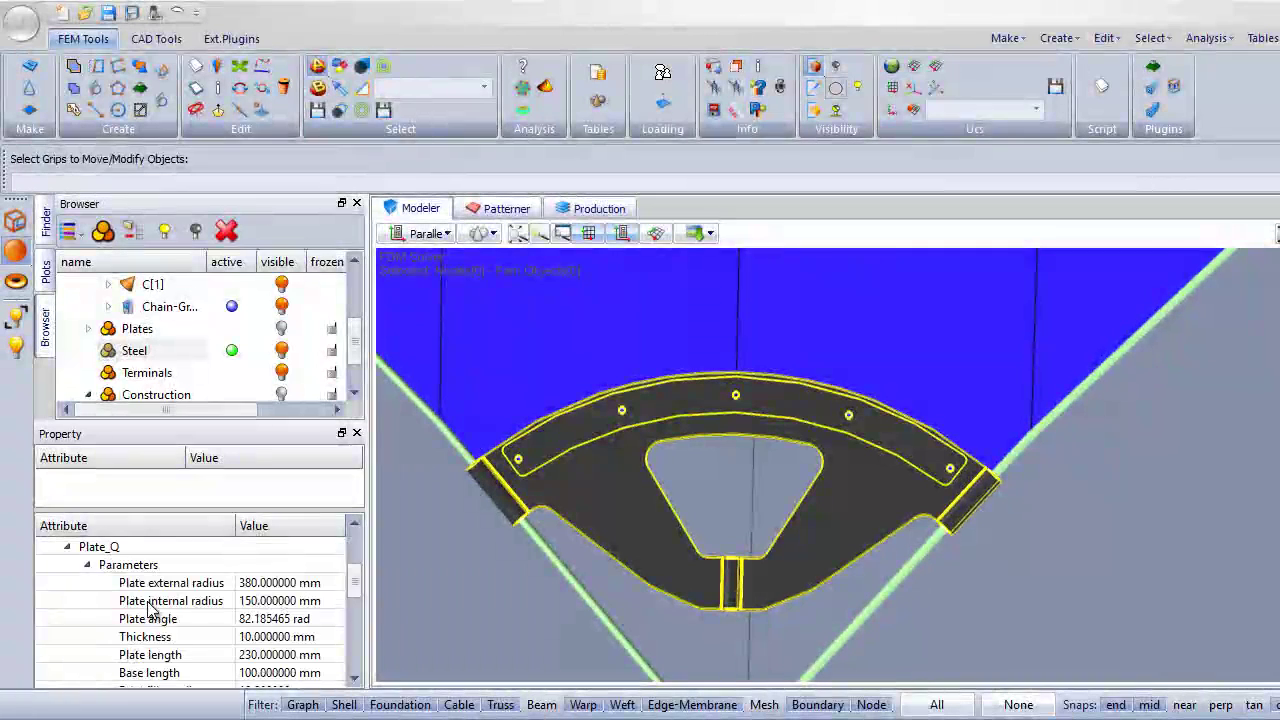
scroll(150, 607, down, 2)
scroll(148, 605, down, 2)
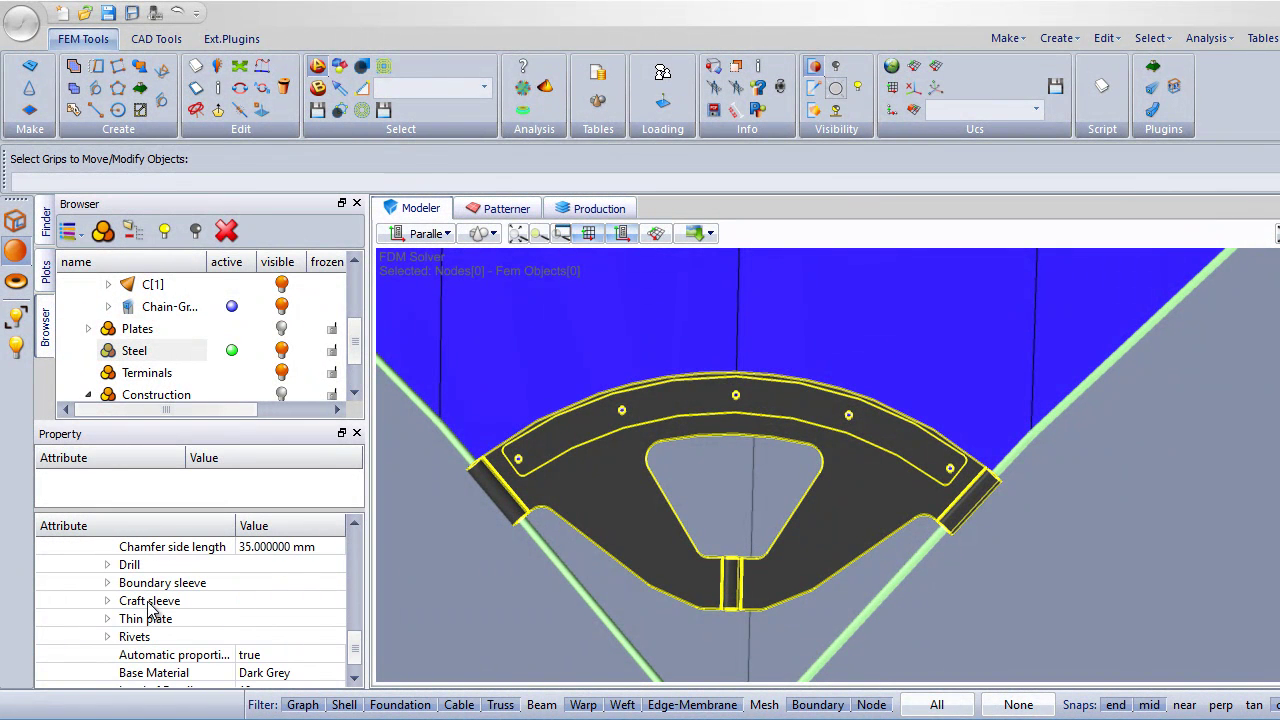
click(107, 619)
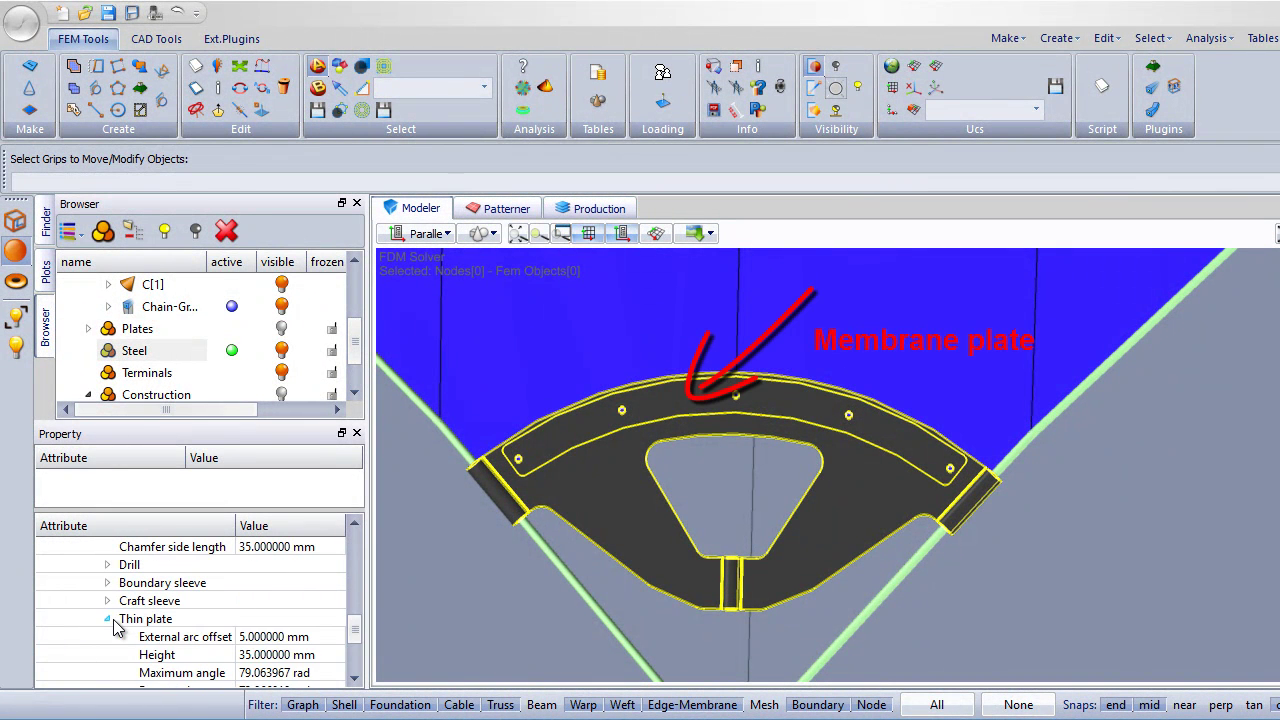
click(252, 655)
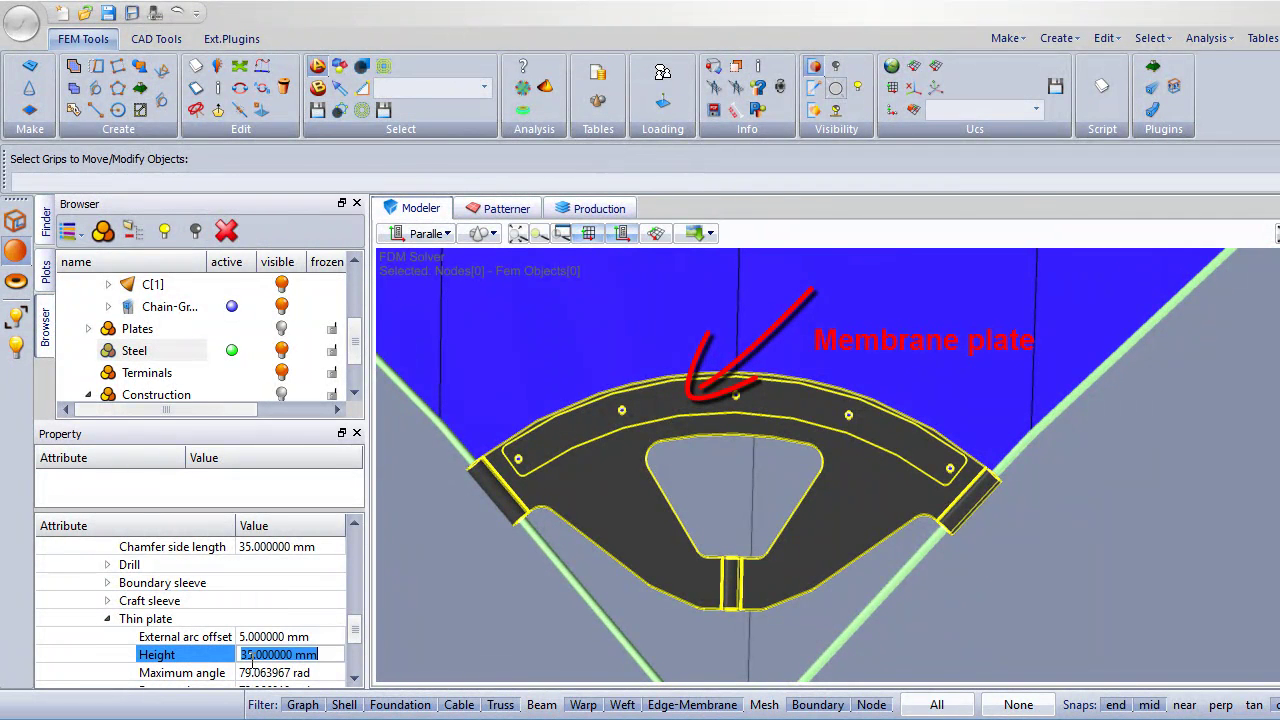
text(40)
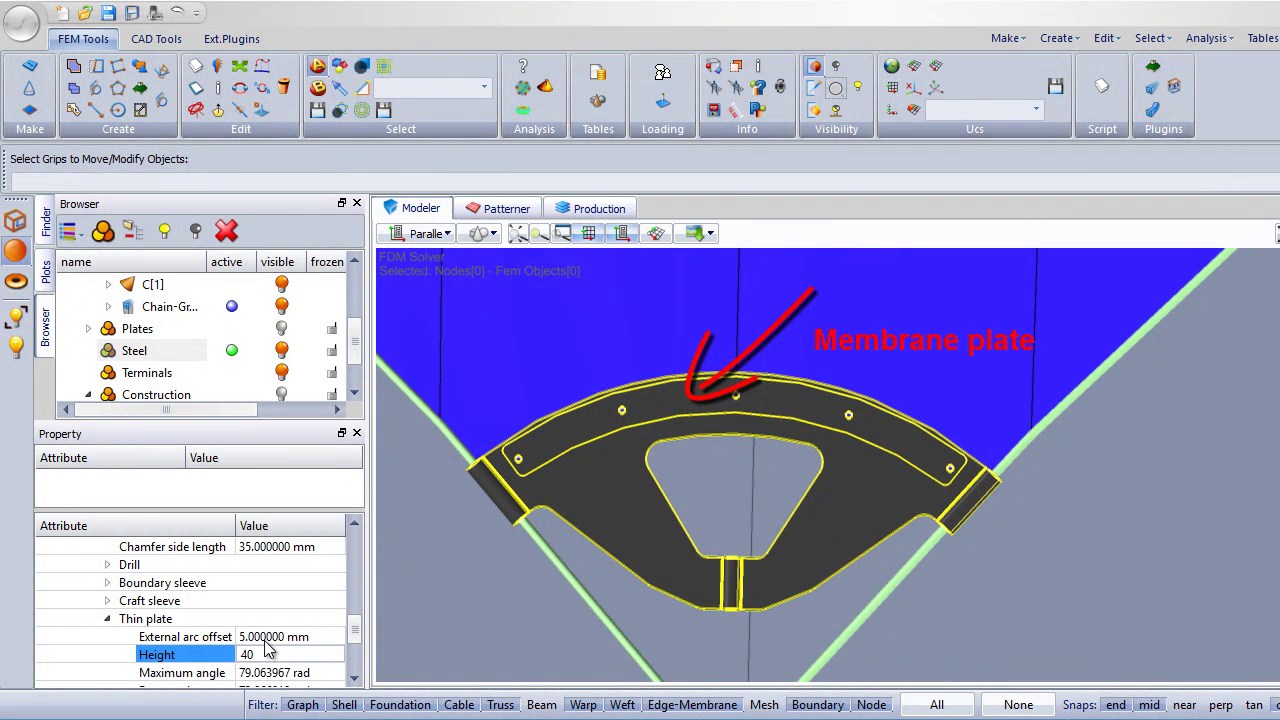
click(270, 637)
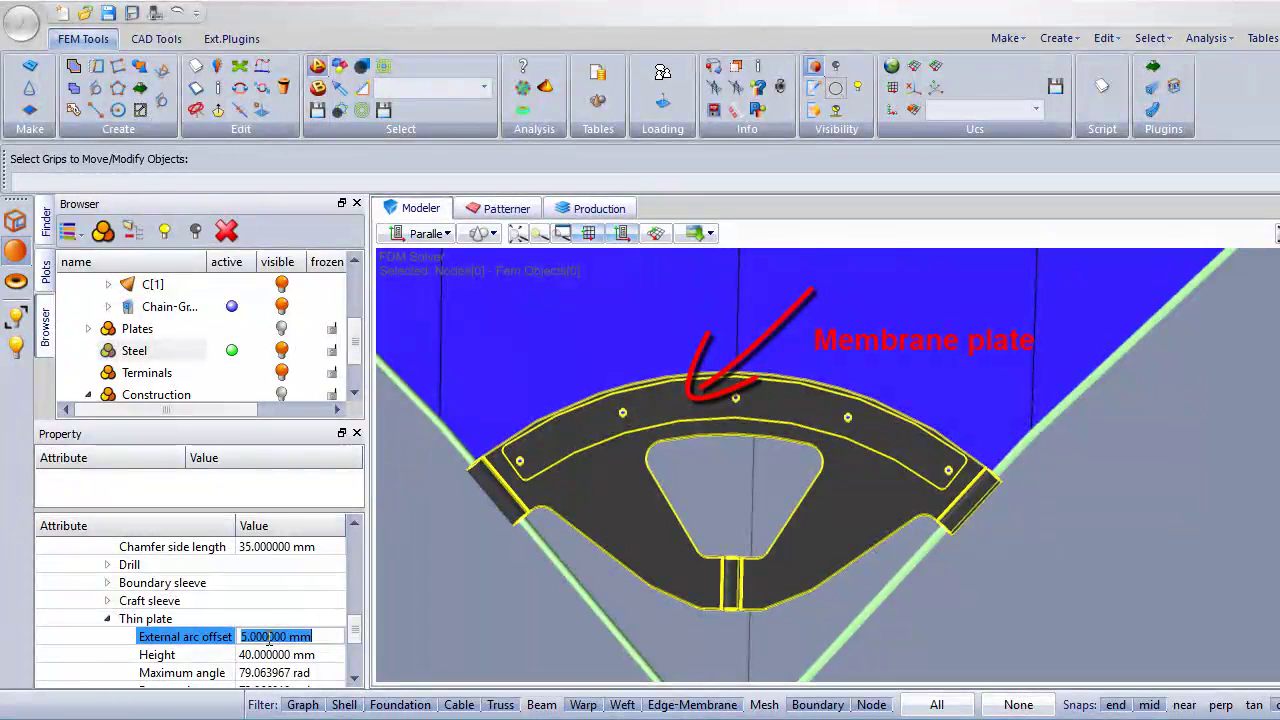
Set the busy angle of the corner plate's thin plate to 70.
scroll(270, 645, down, 1)
click(266, 637)
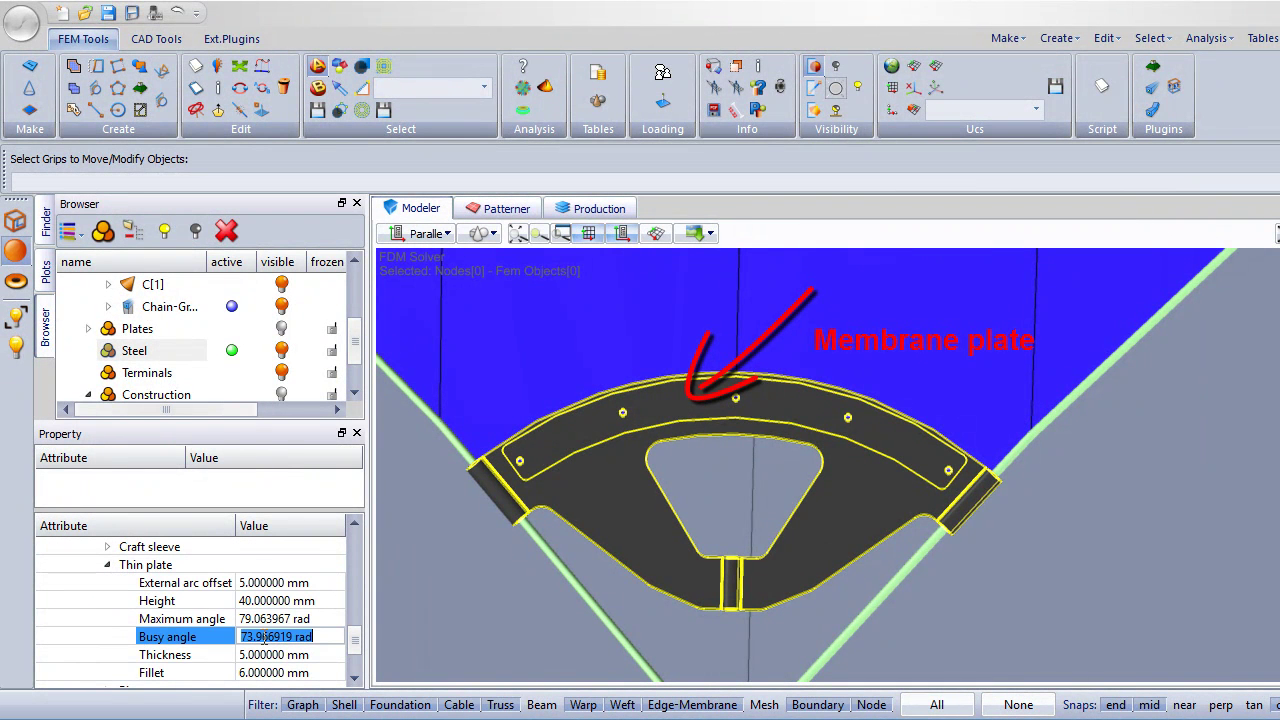
text(70)
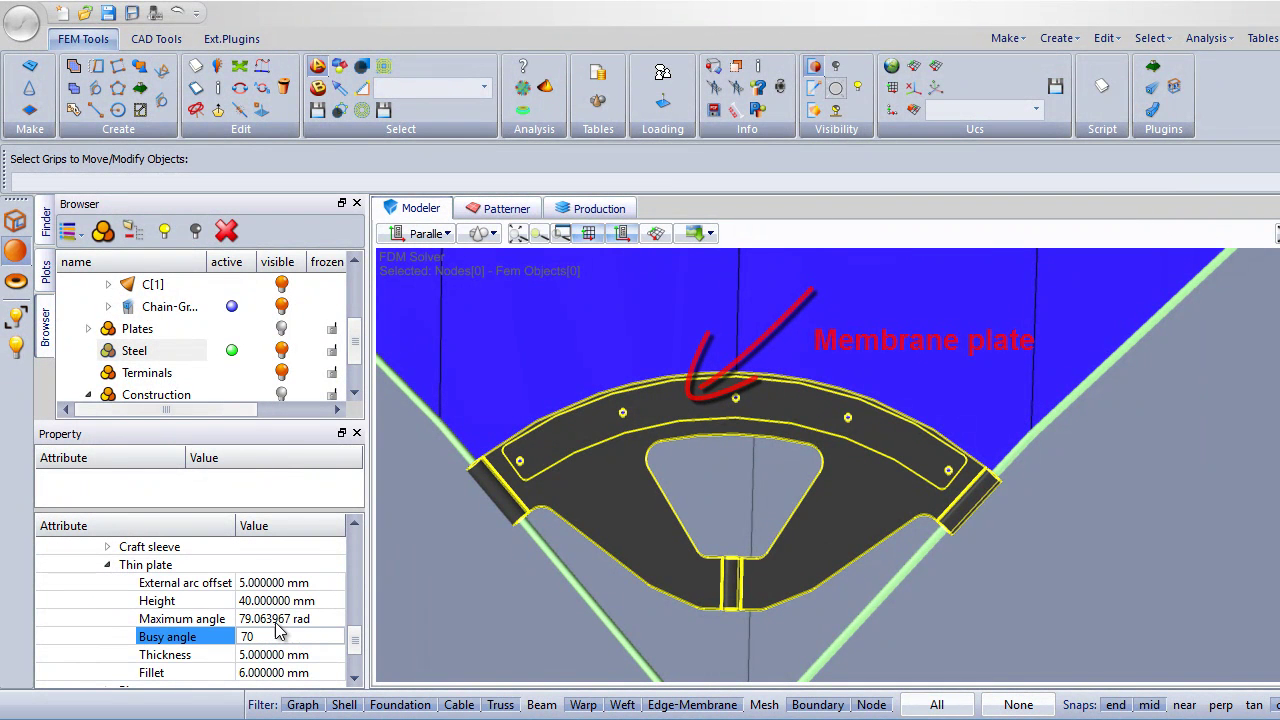
key(Return)
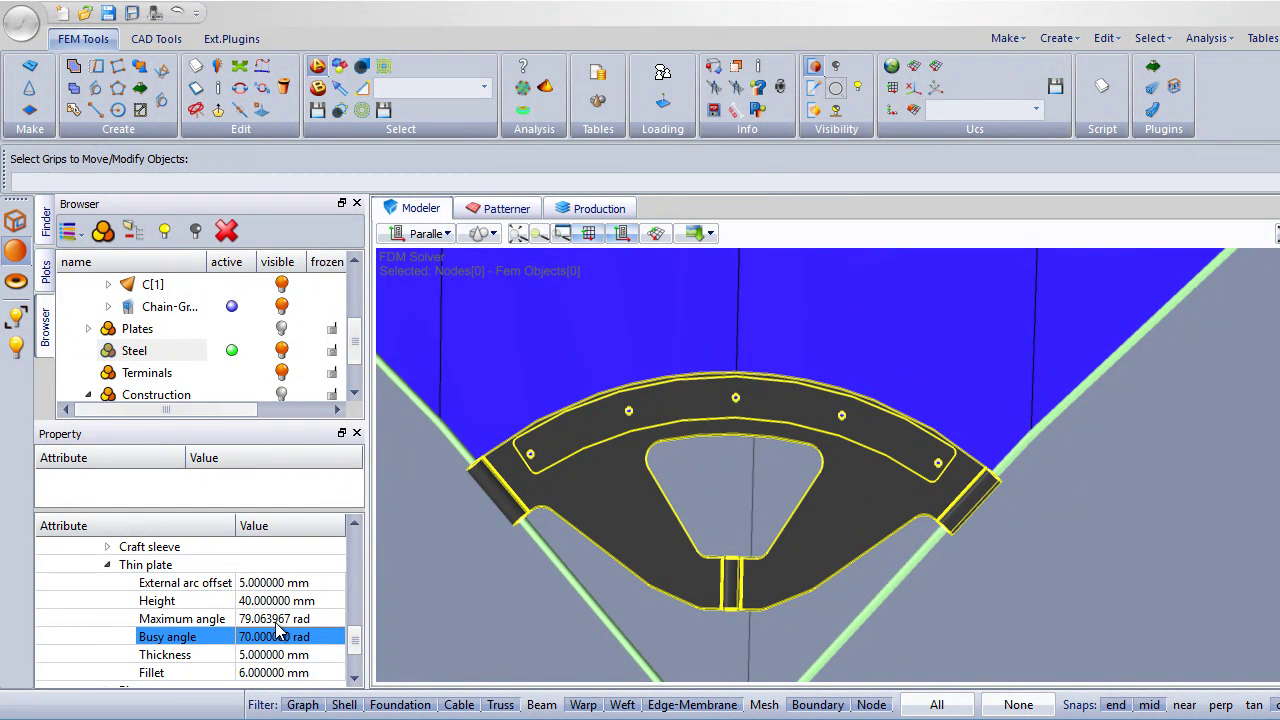
Set the diameter of the rivets on the corner plate to 8 mm.
scroll(255, 604, down, 1)
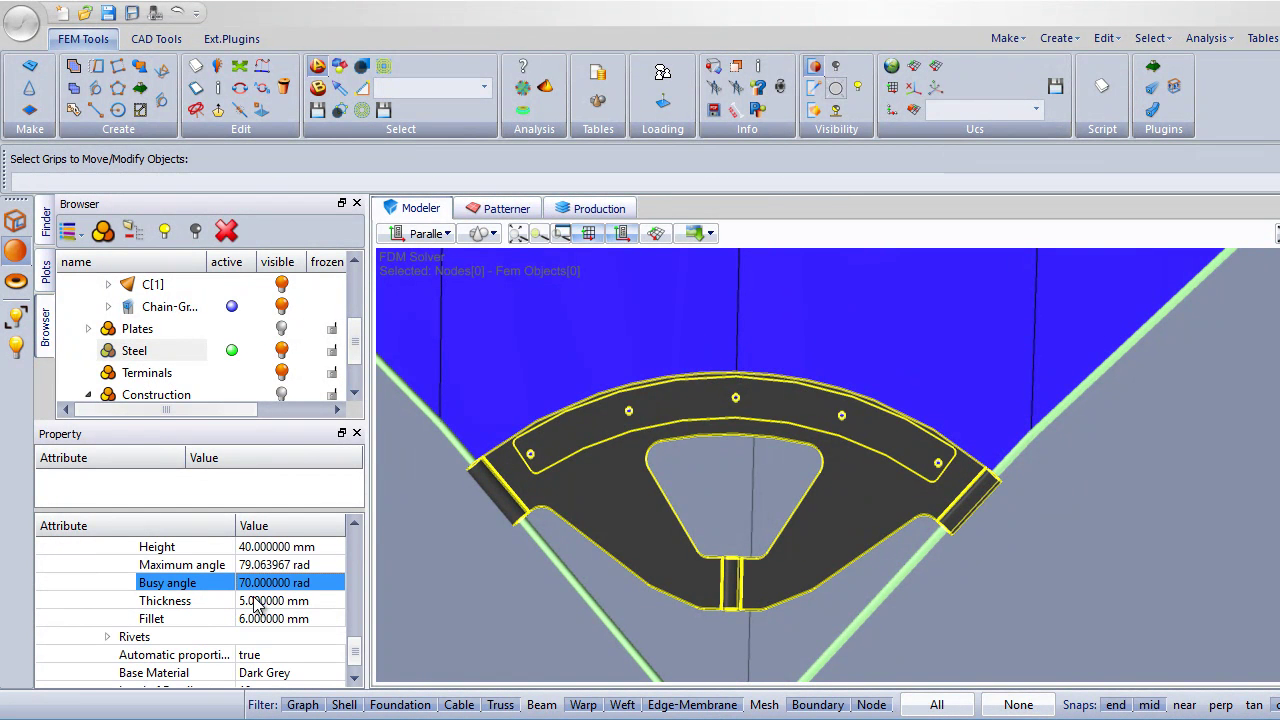
click(107, 637)
scroll(176, 604, down, 1)
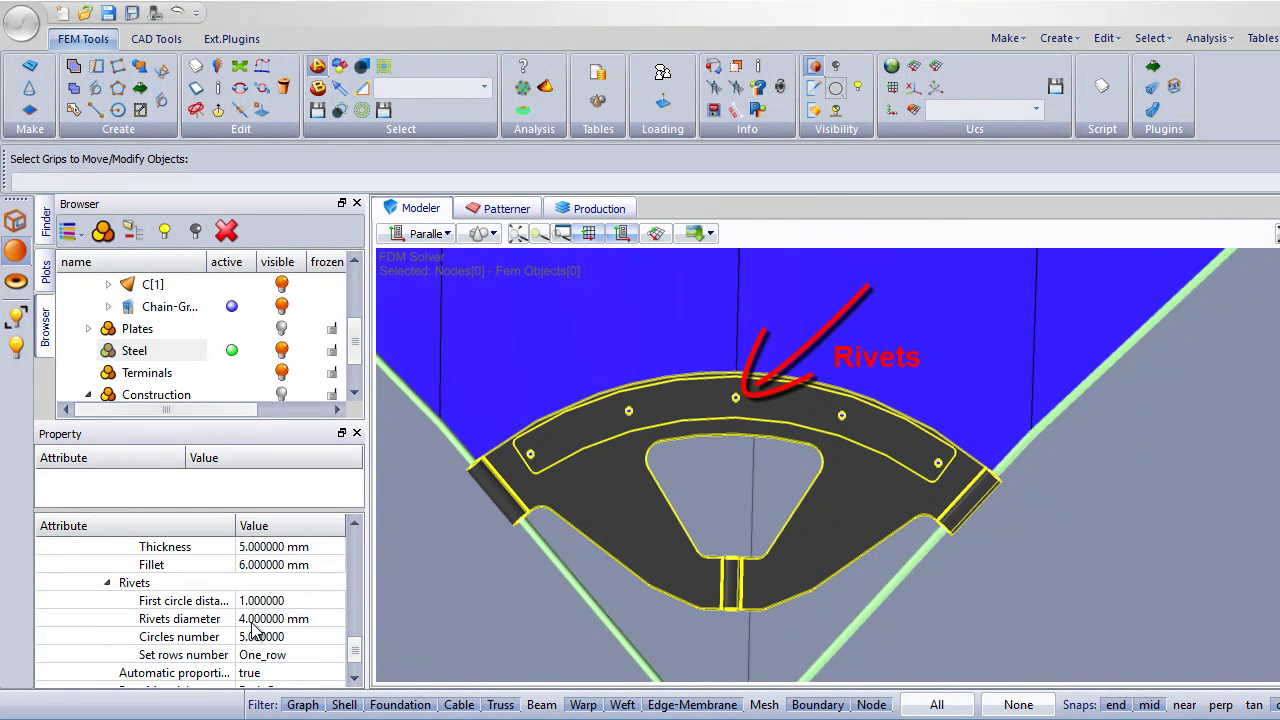
click(245, 619)
text(8)
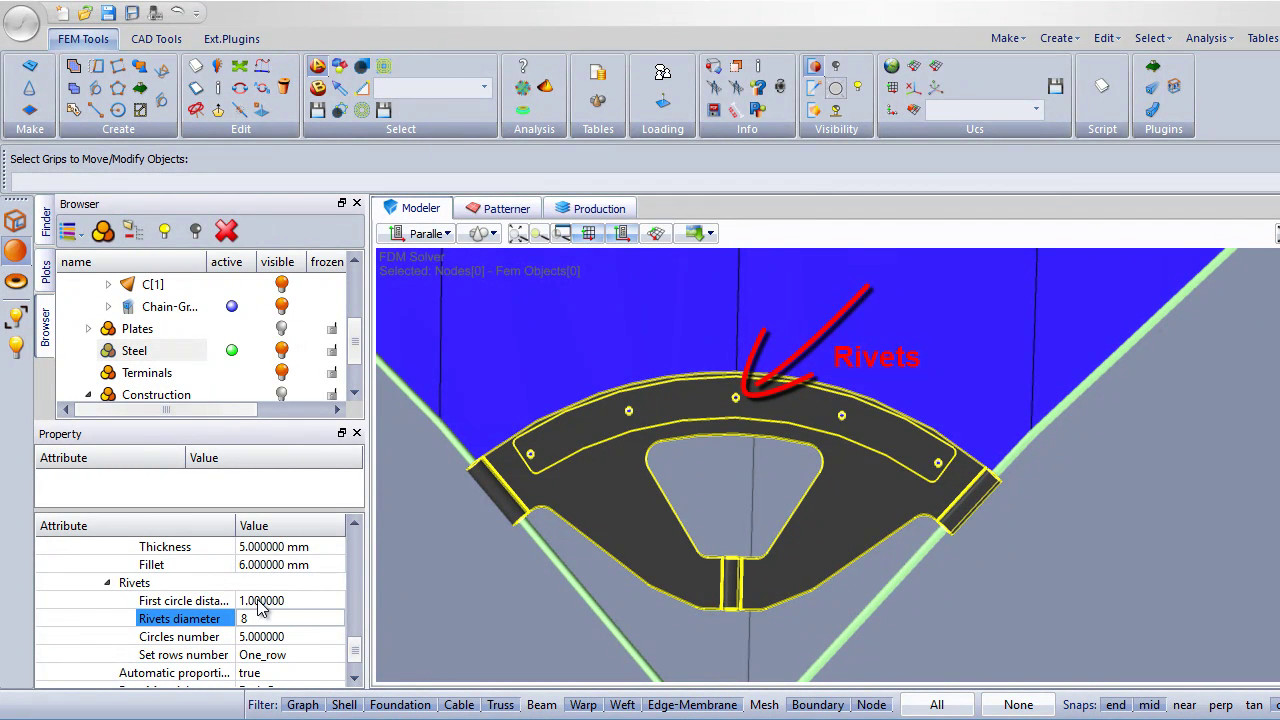
click(259, 600)
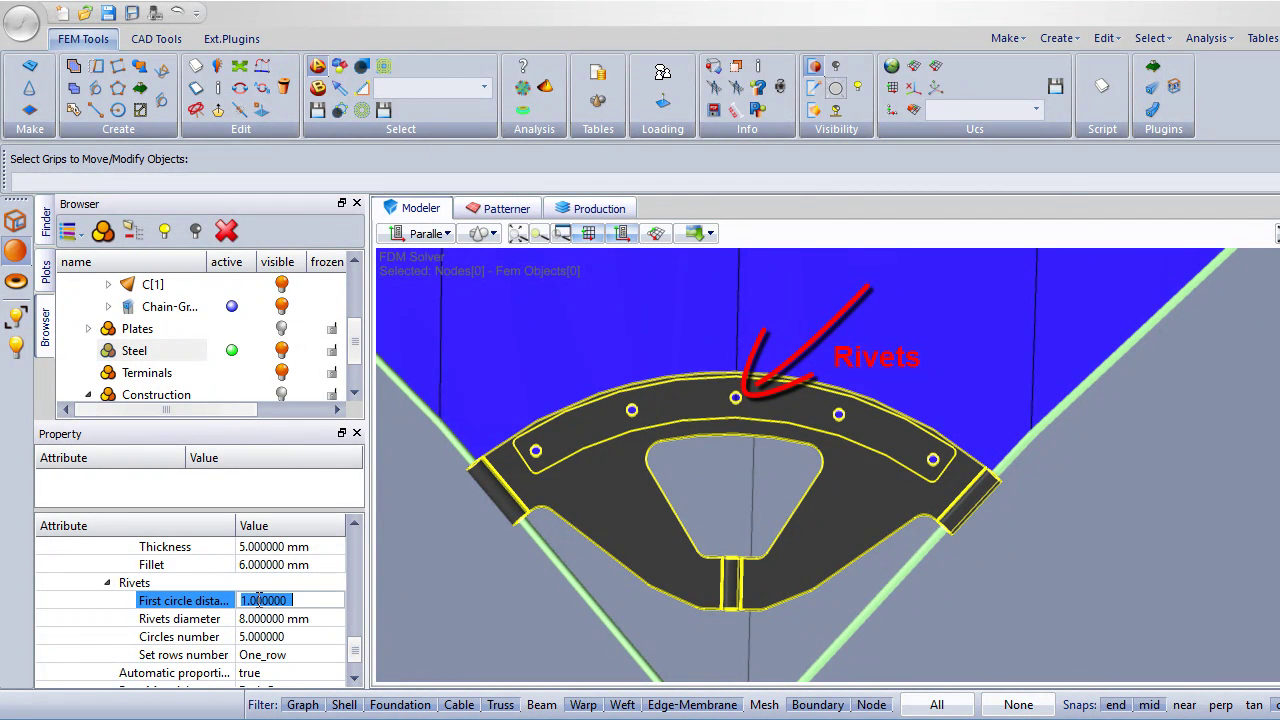
Set the number of rivet circles on the membrane plate to 9 and deselect the plate.
click(256, 637)
text(9)
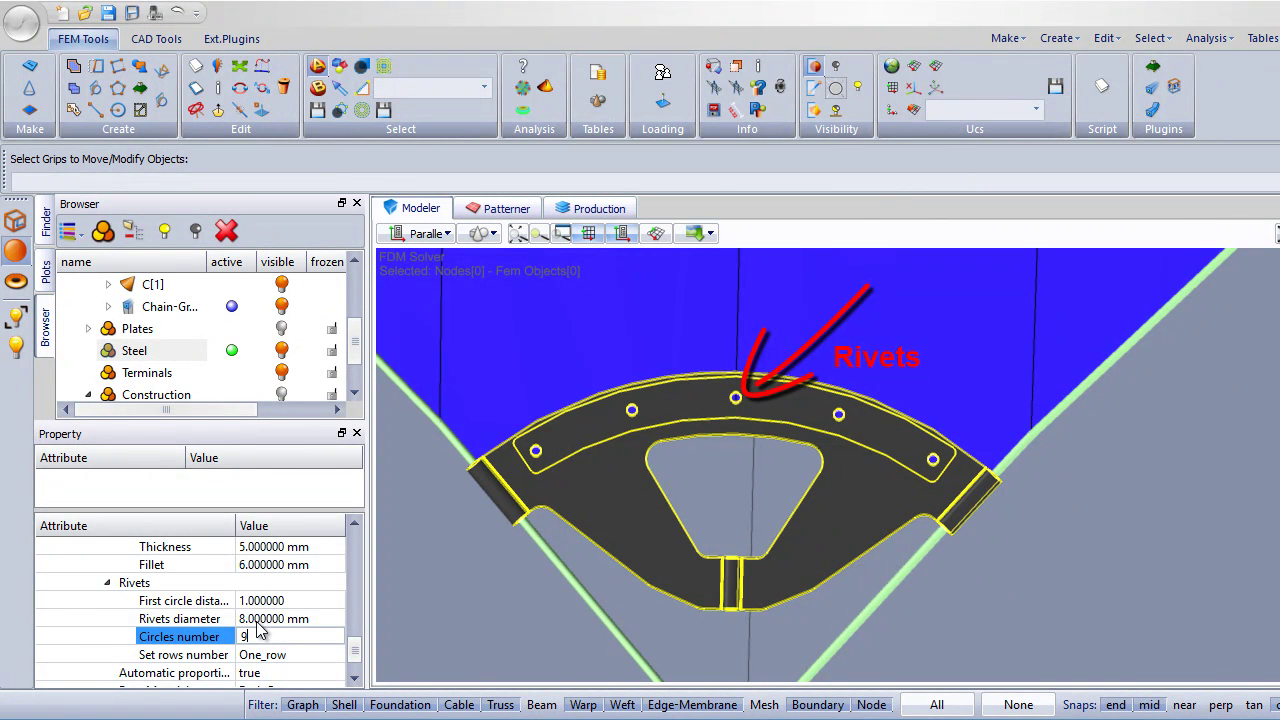
click(258, 619)
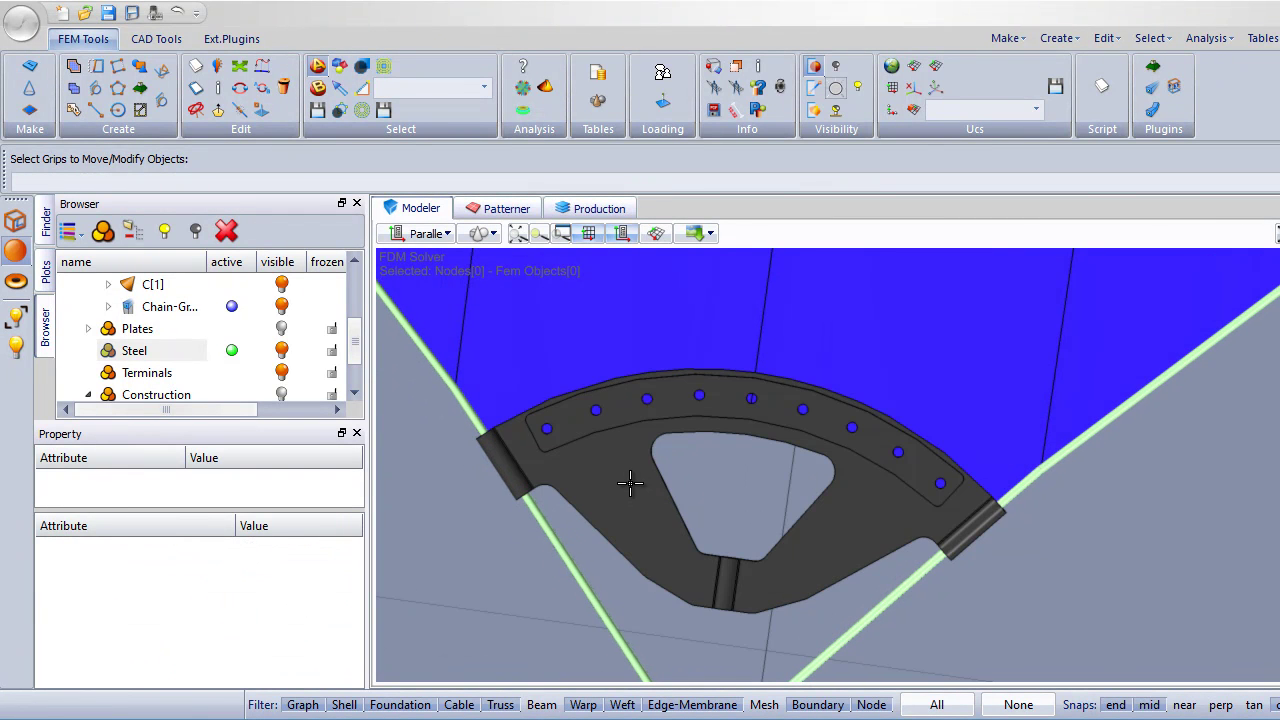
scroll(631, 490, down, 1)
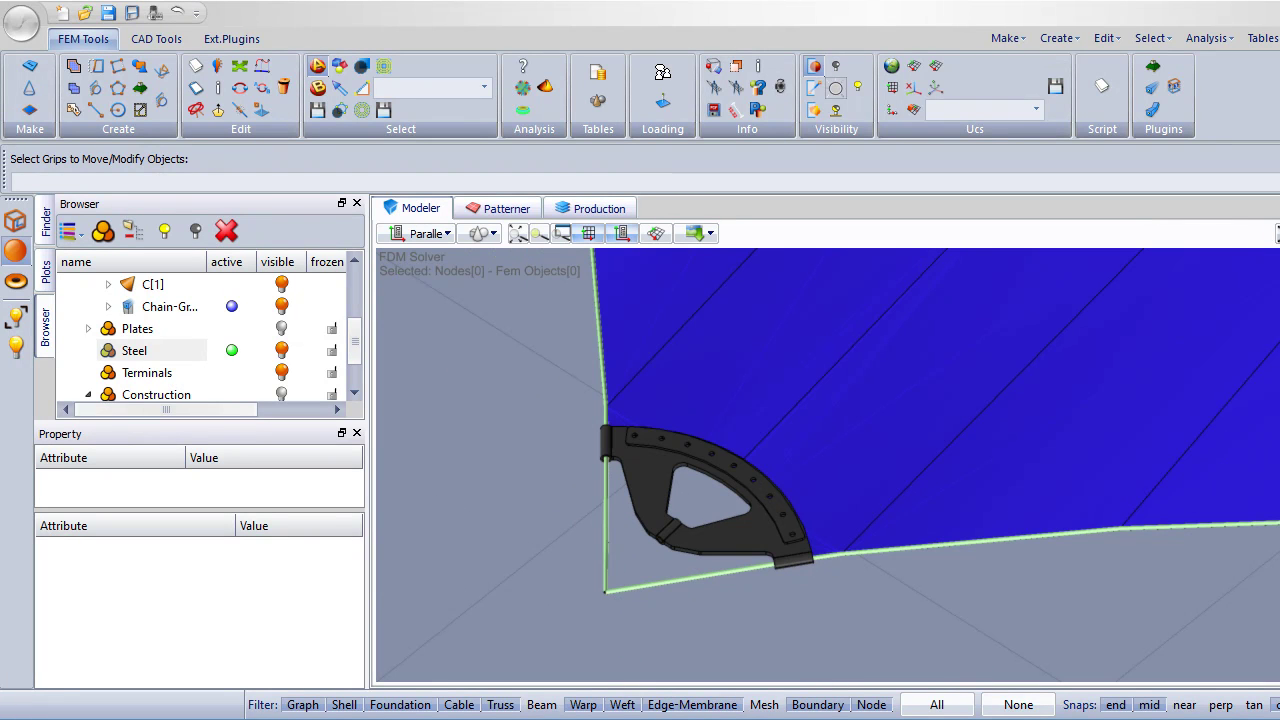
Reveal the component library and choose the Threaded_Toggle component from the Thread folder.
drag(1278, 457, 1106, 477)
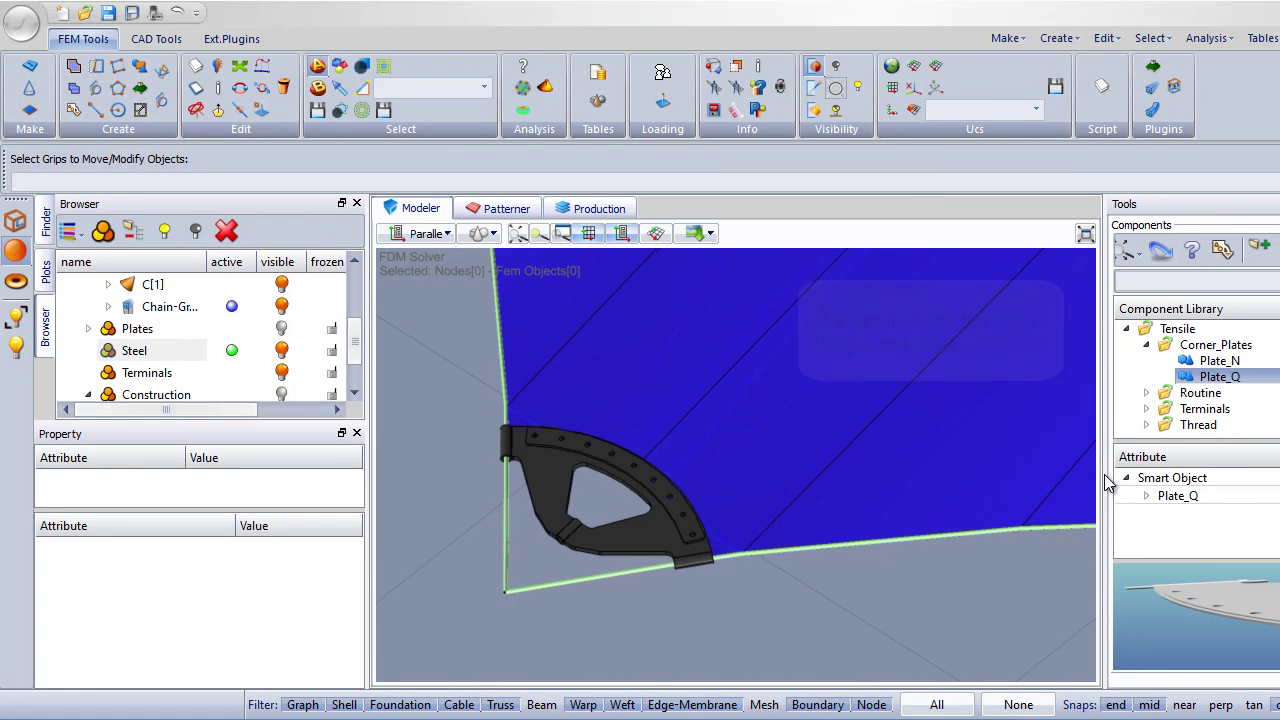
click(1147, 424)
click(1215, 425)
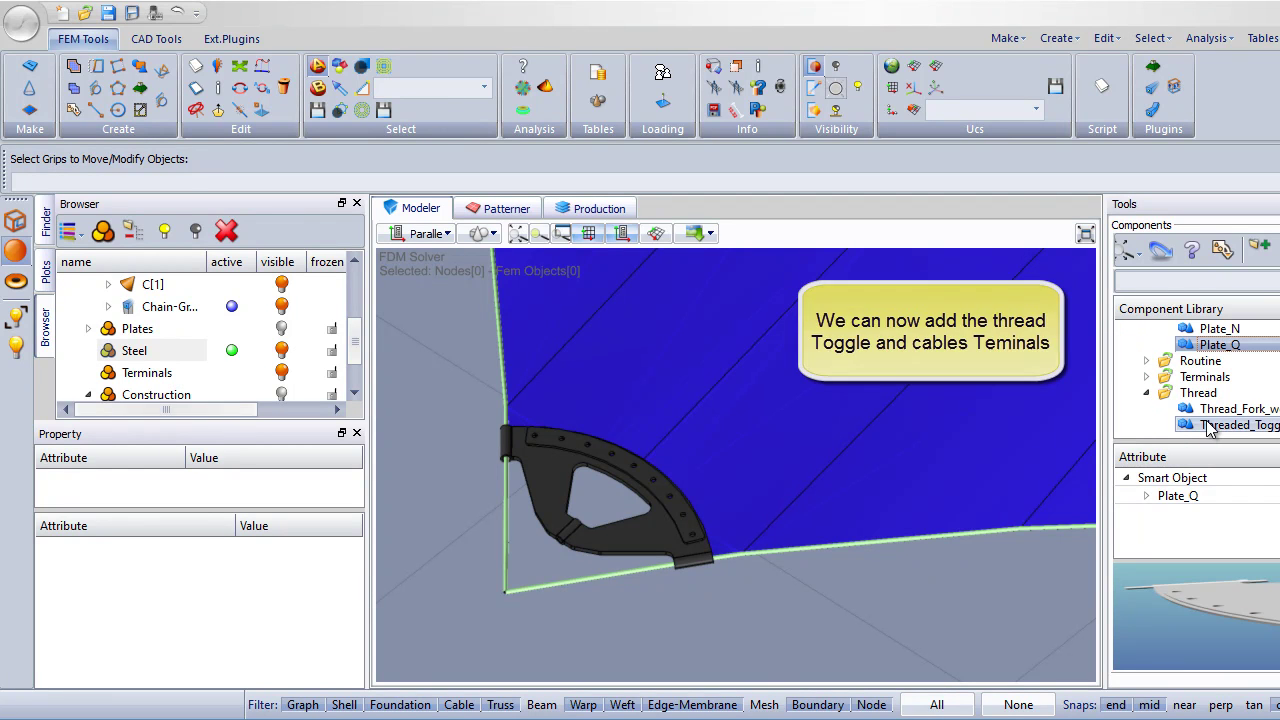
click(1160, 250)
scroll(486, 583, up, 5)
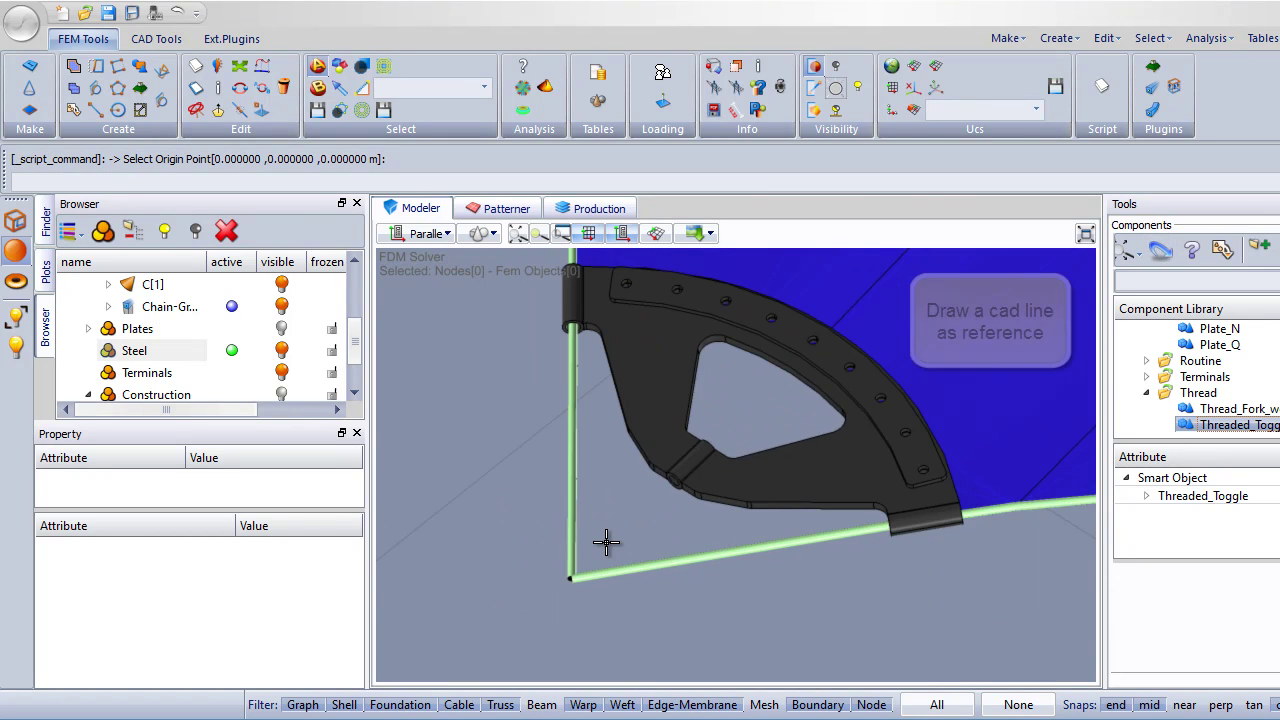
scroll(606, 540, down, 2)
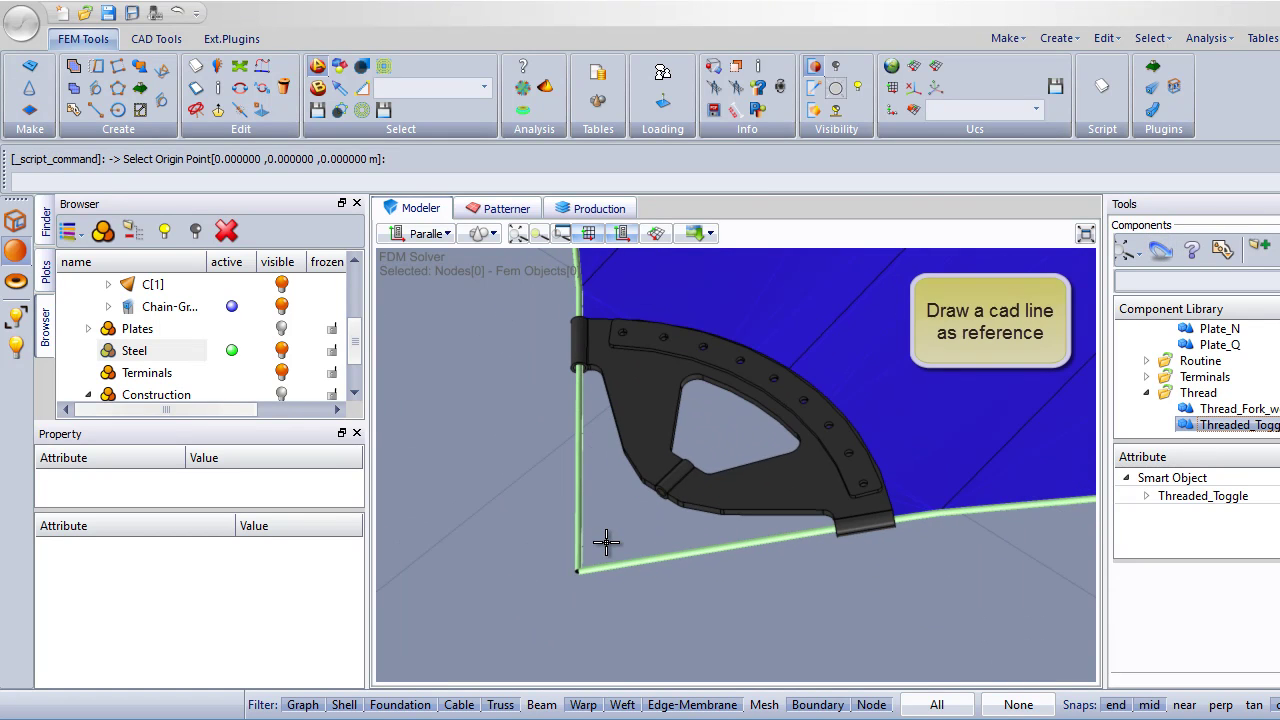
Define a three-point UCS with its origin at the cable corner and its two direction points on the two edge cables.
click(892, 109)
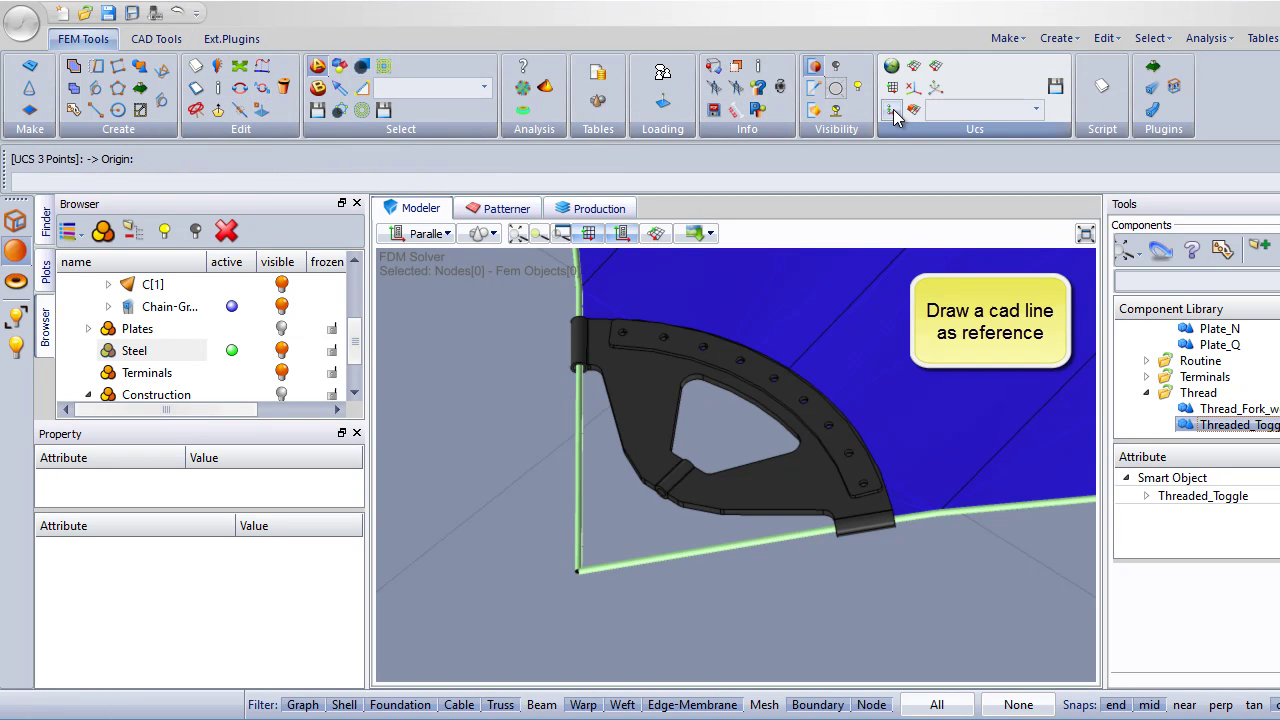
click(577, 570)
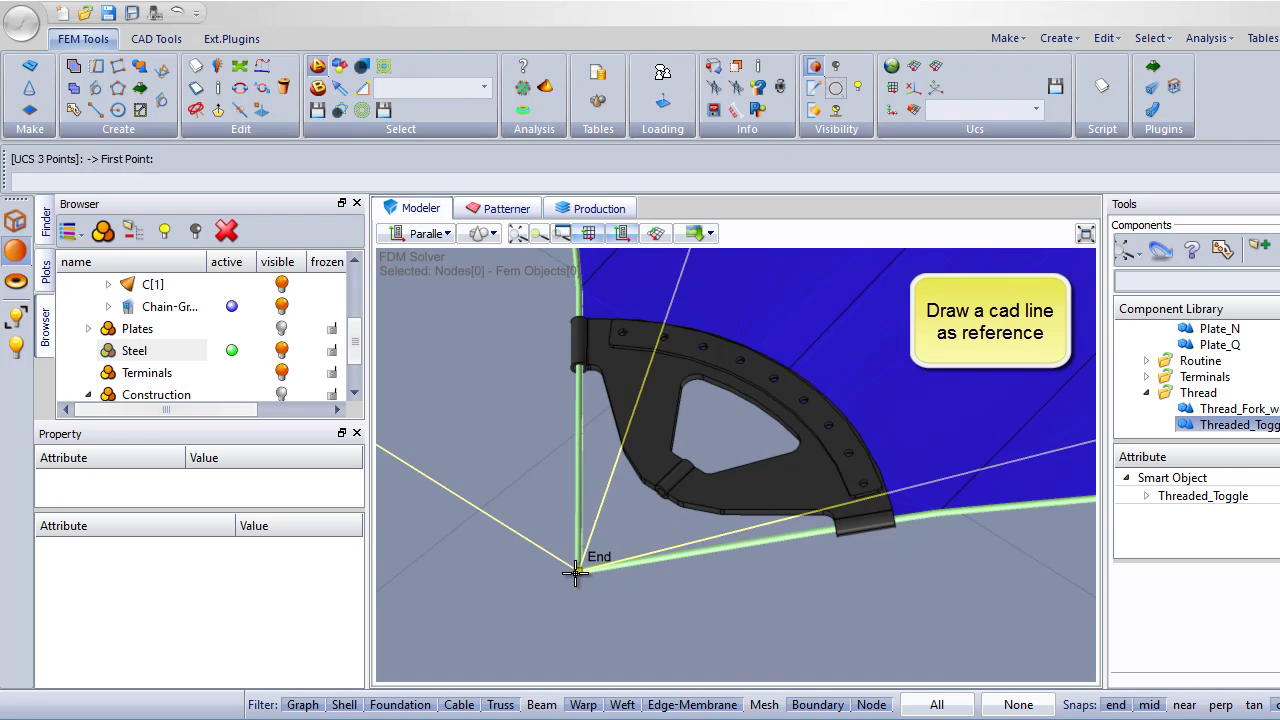
click(946, 513)
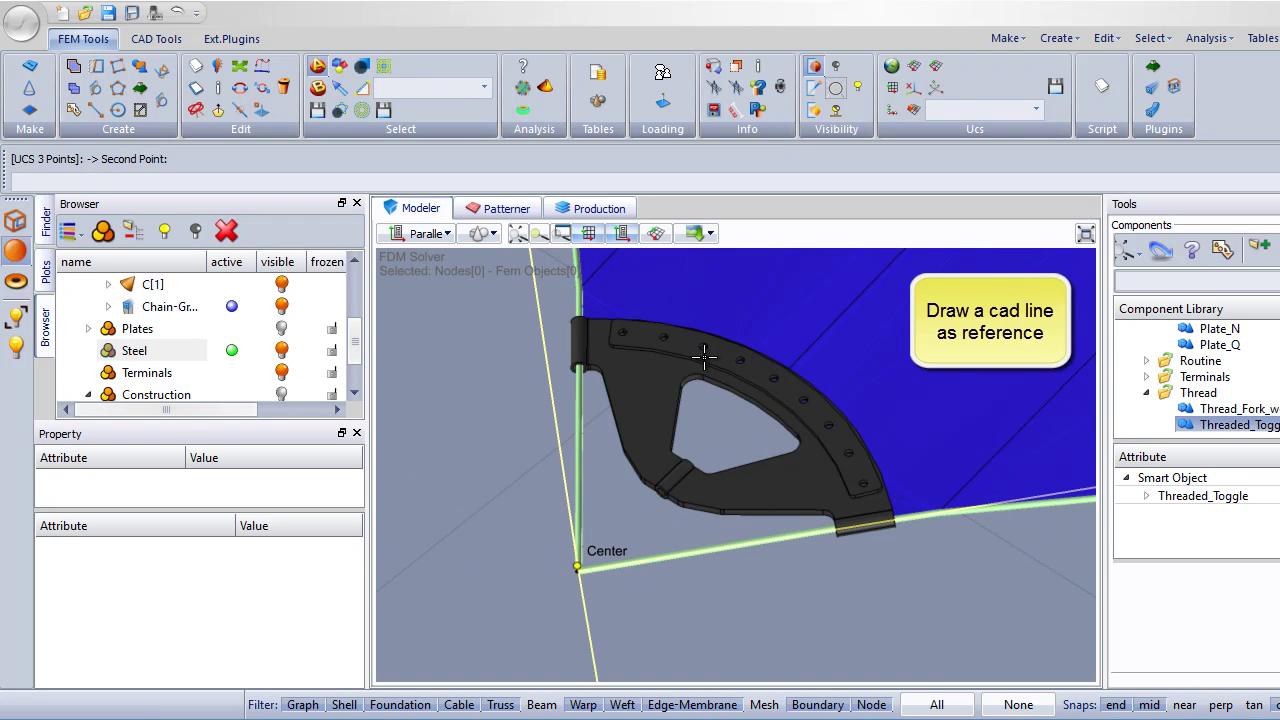
click(581, 287)
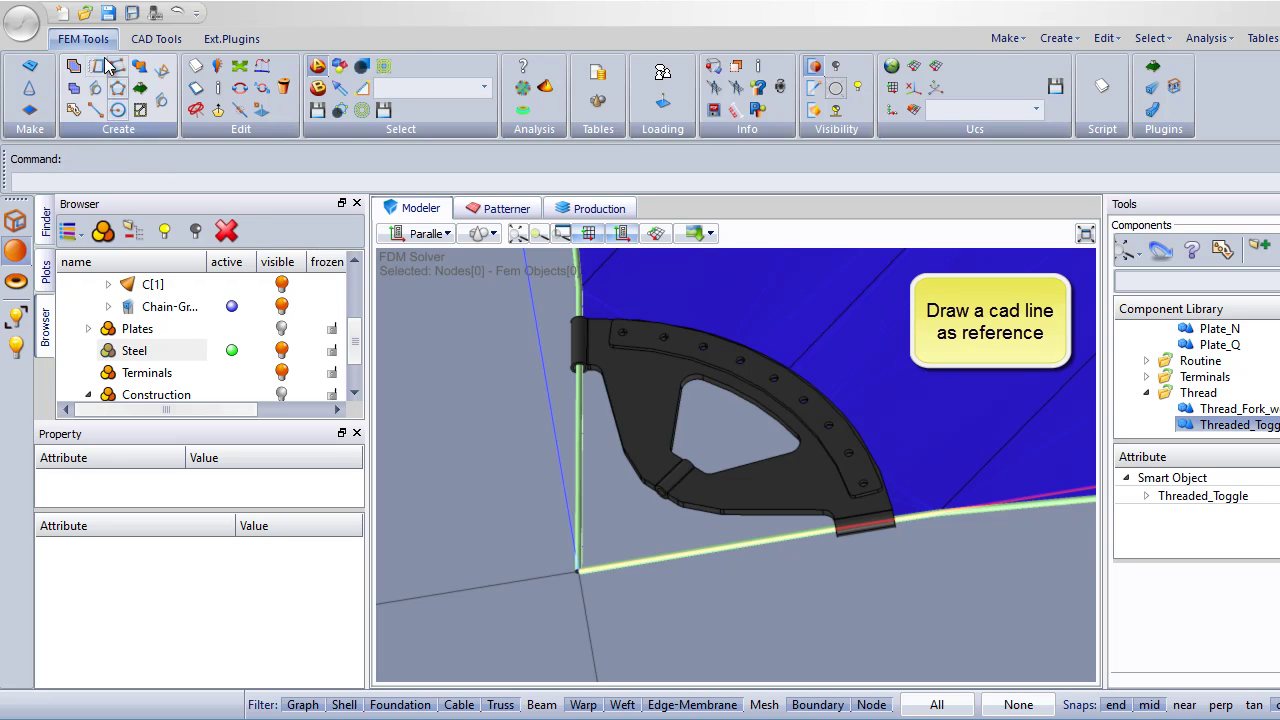
Draw a CAD reference line perpendicular to the UCS plane, starting from the cable corner point.
click(142, 38)
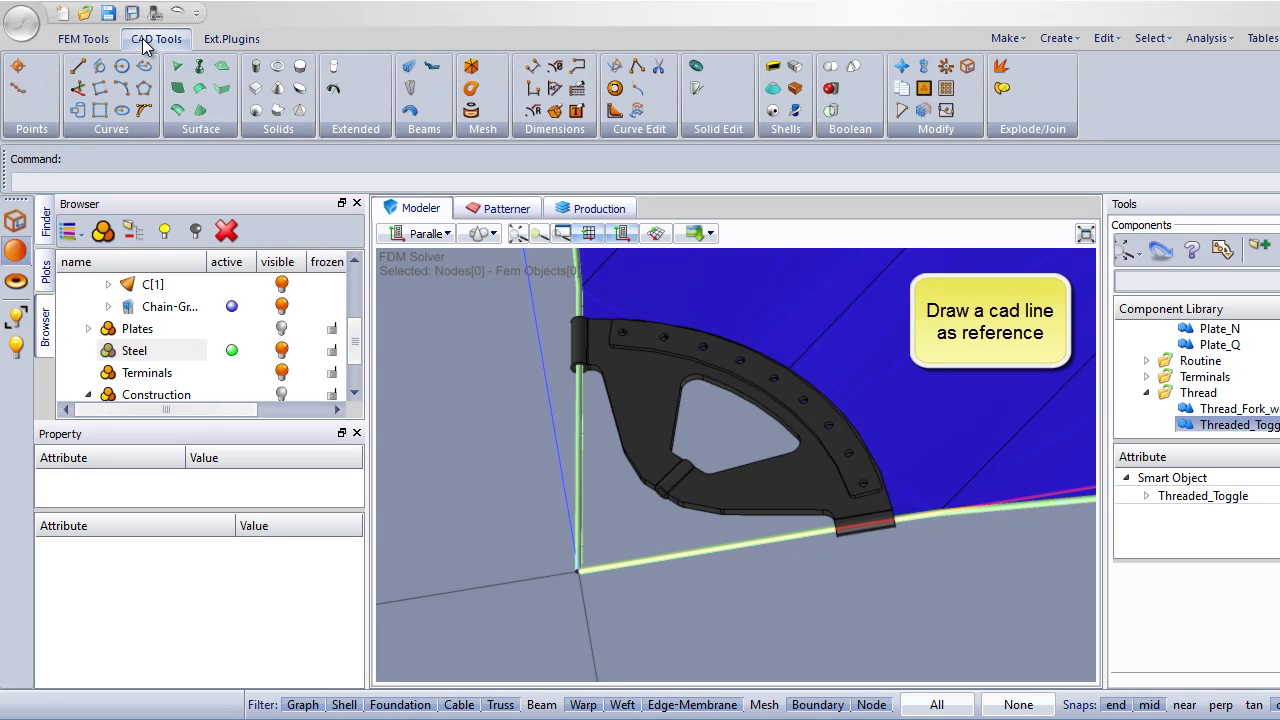
click(78, 90)
click(577, 566)
click(522, 468)
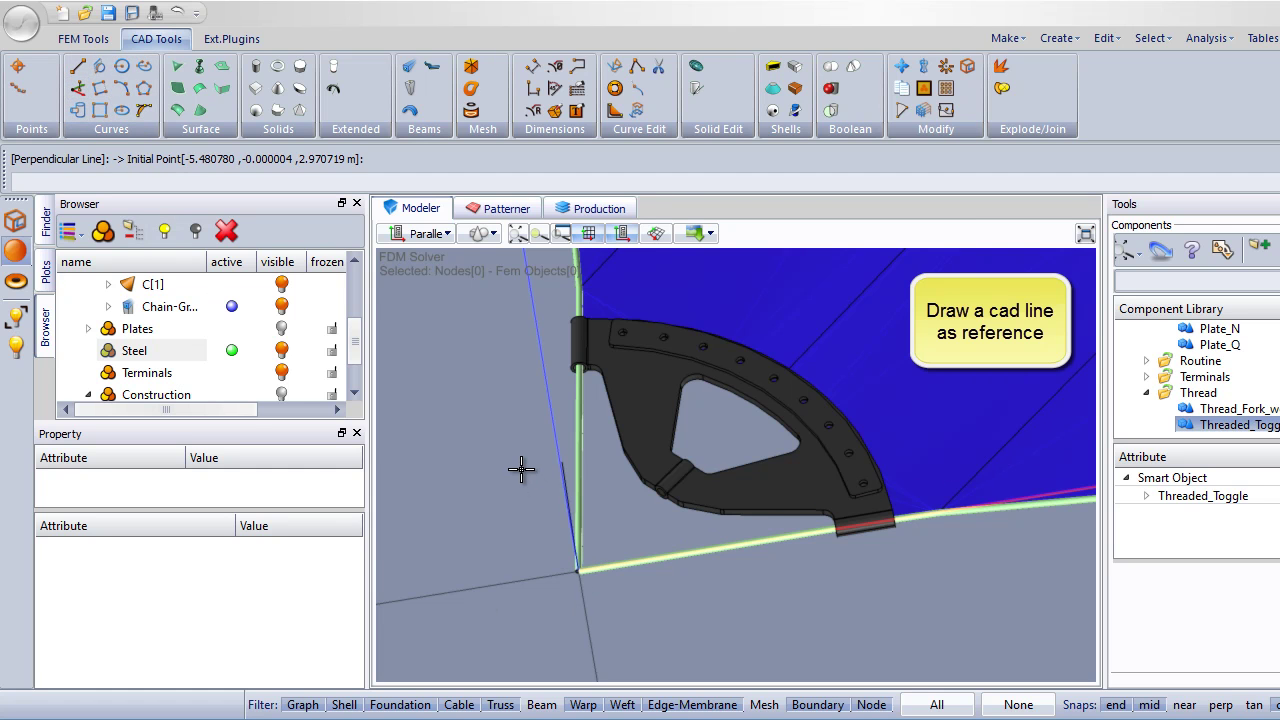
middle_drag(586, 560, 644, 551)
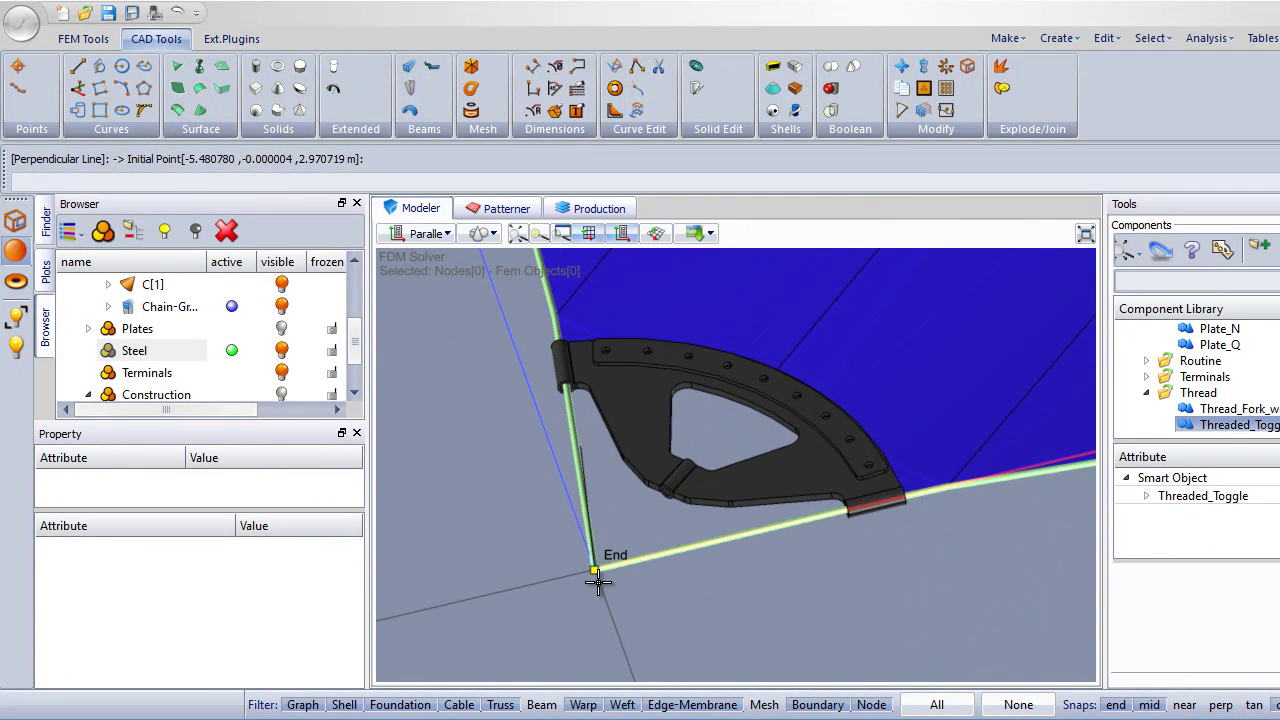
scroll(597, 578, up, 2)
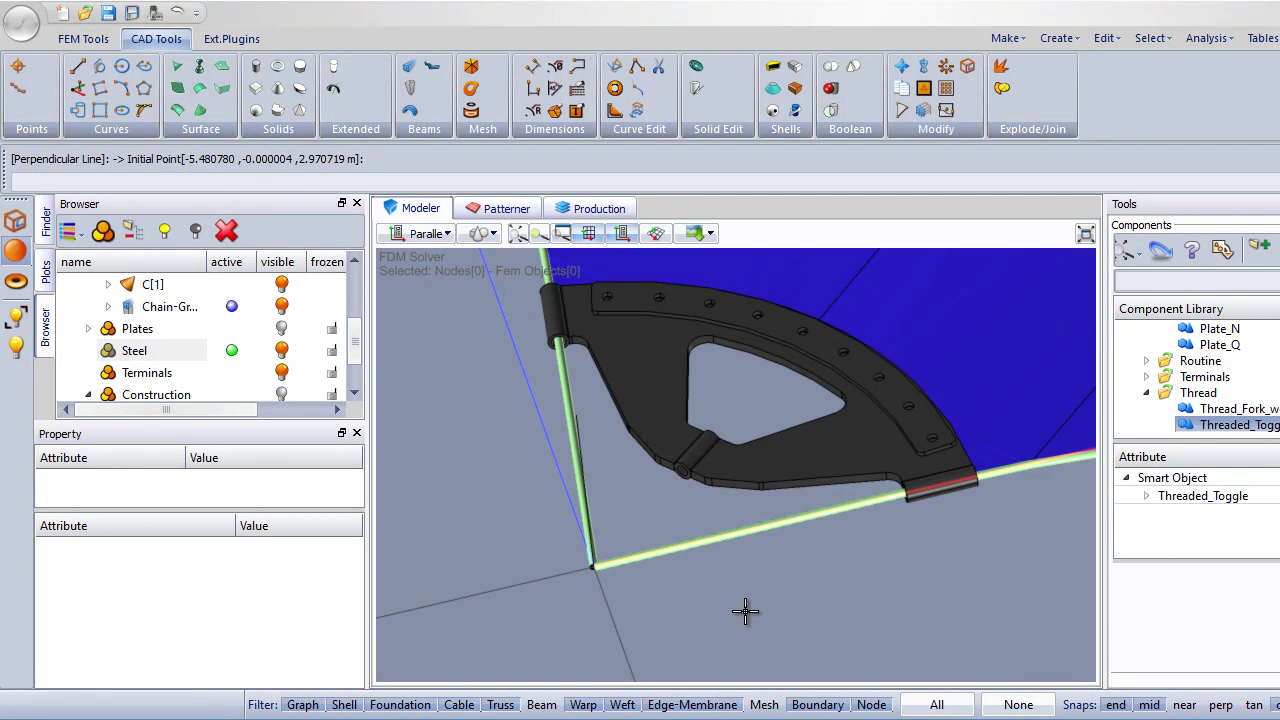
key(Escape)
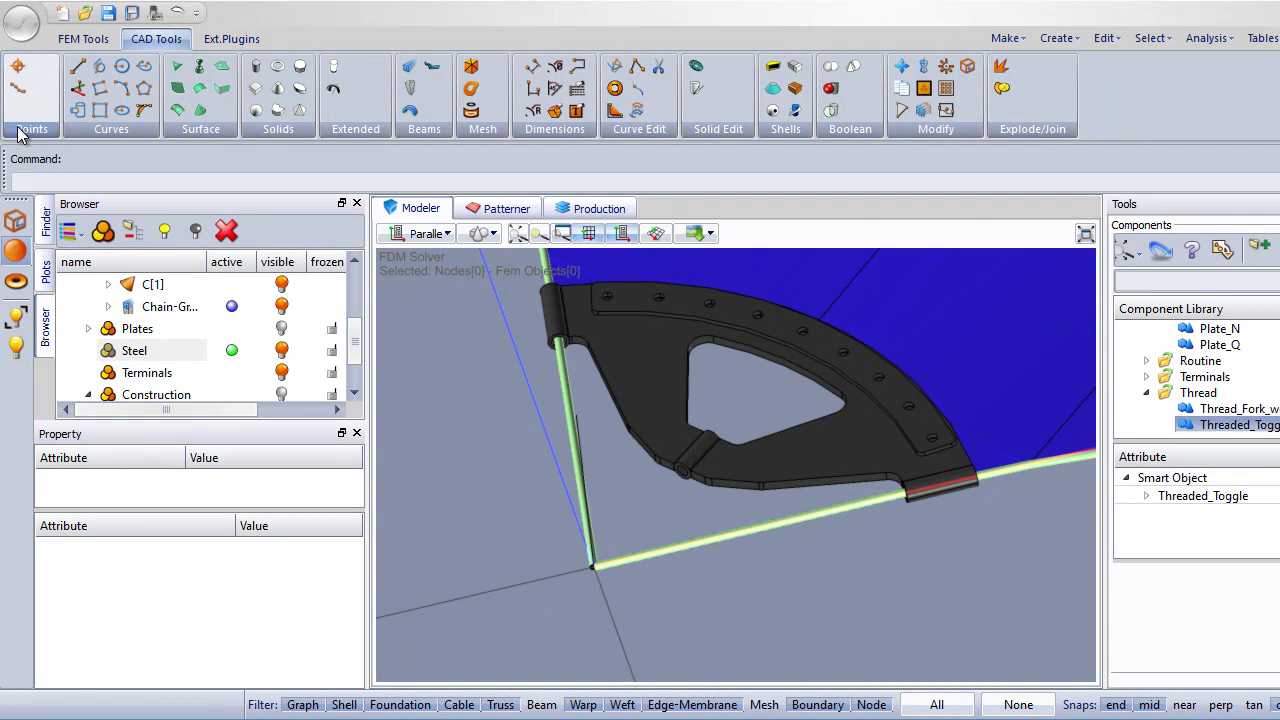
Make the Terminals layer active and deactivate the Steel layer.
mouse_move(520, 409)
middle_down()
mouse_move(517, 429)
mouse_move(518, 413)
middle_up()
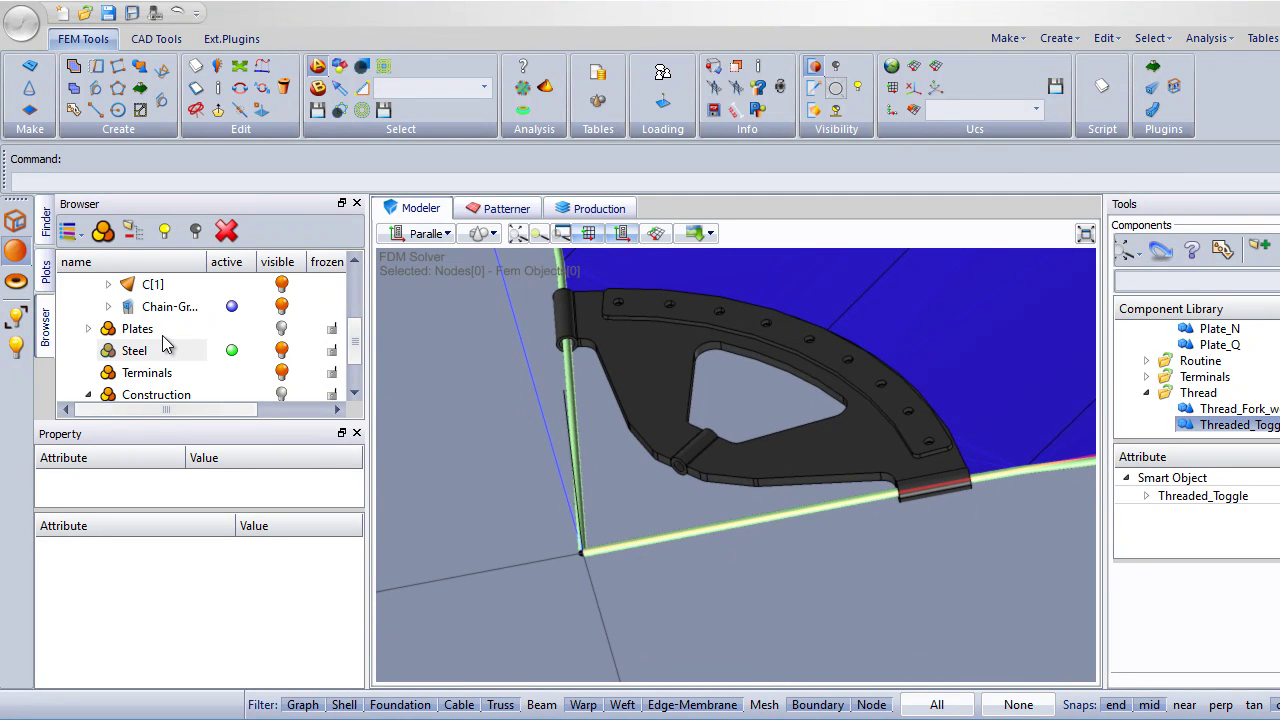
click(137, 380)
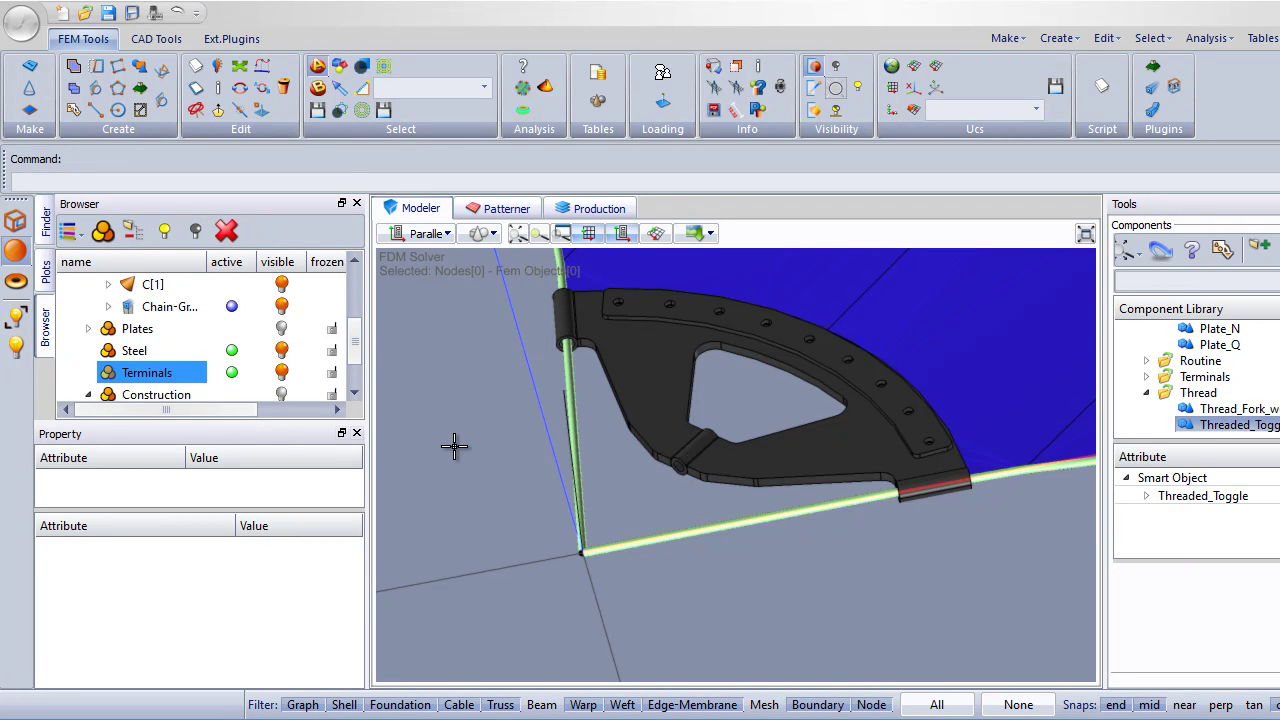
scroll(454, 446, up, 2)
click(137, 355)
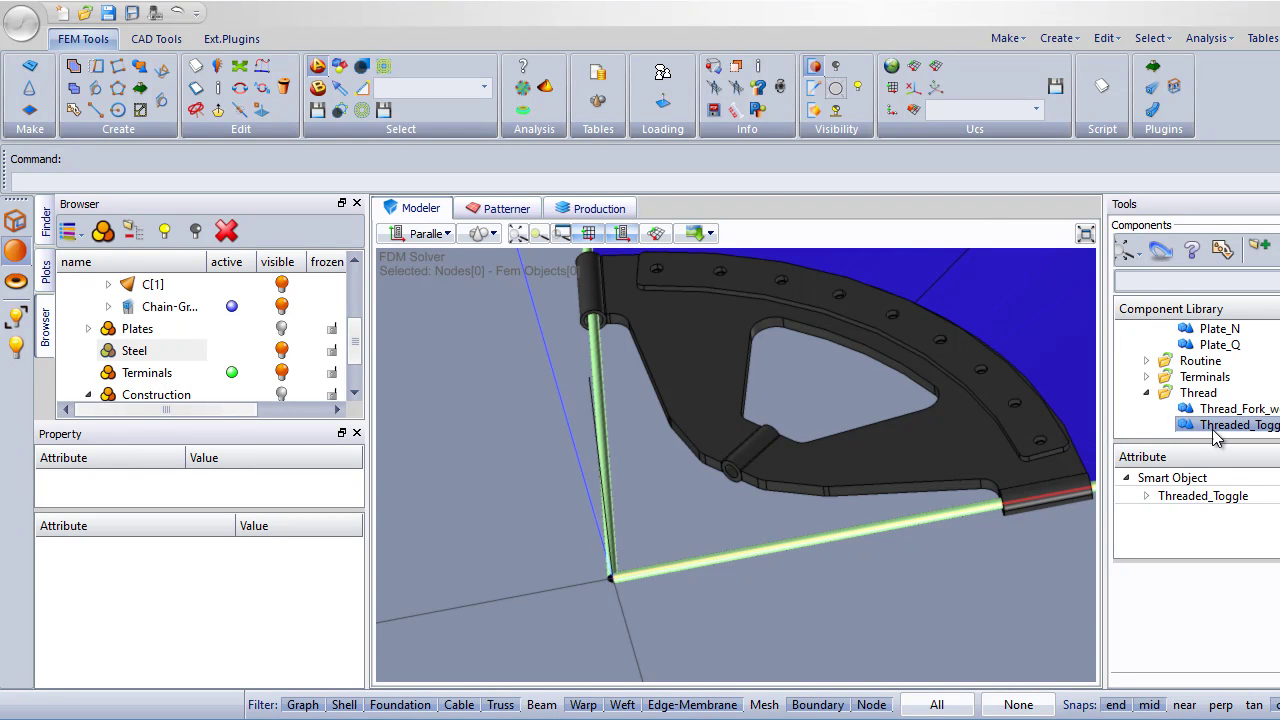
Insert the Threaded_Toggle with origin at the cable corner, thread direction to the plate's central tube centre and pin direction to the reference line's end.
click(1160, 254)
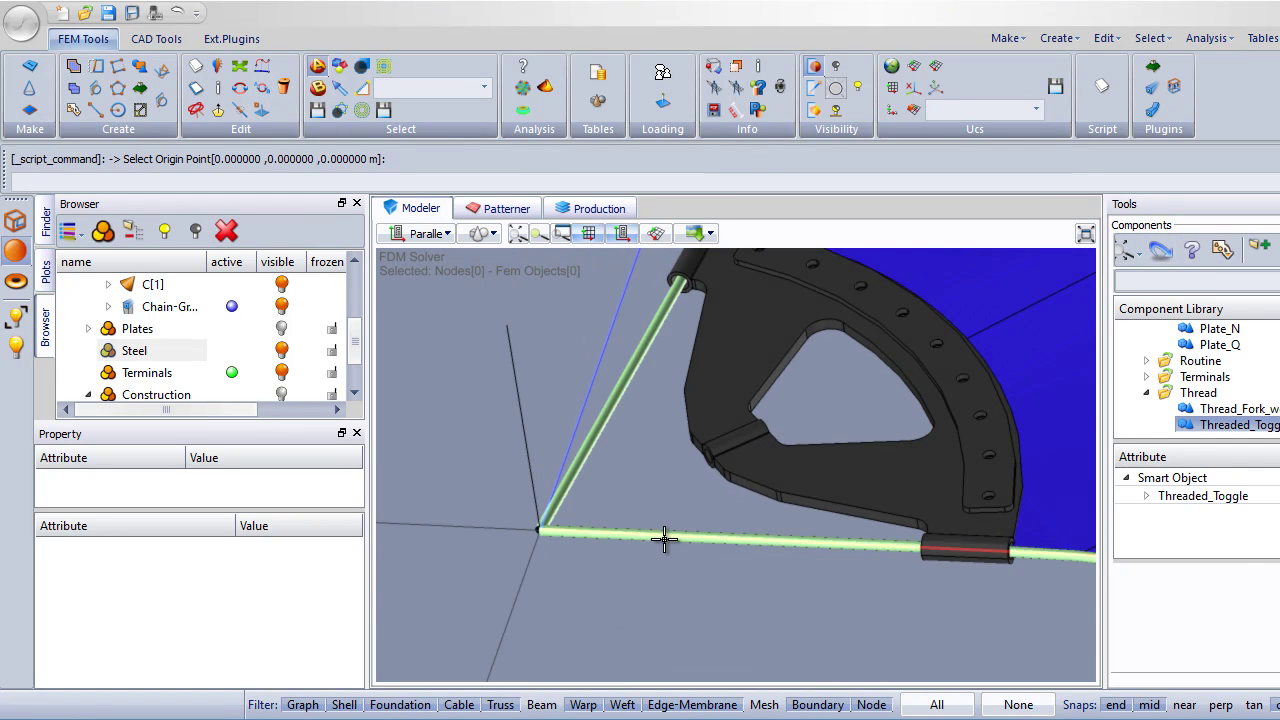
scroll(560, 540, up, 3)
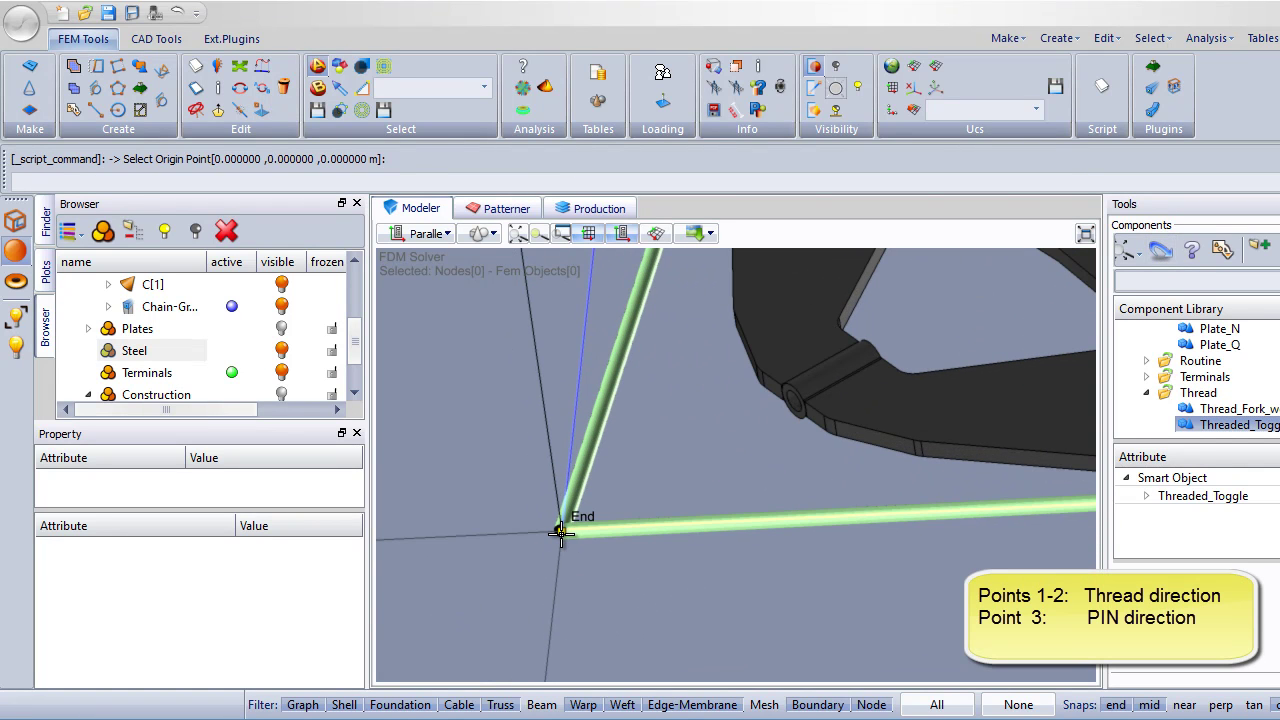
click(561, 532)
scroll(737, 386, up, 5)
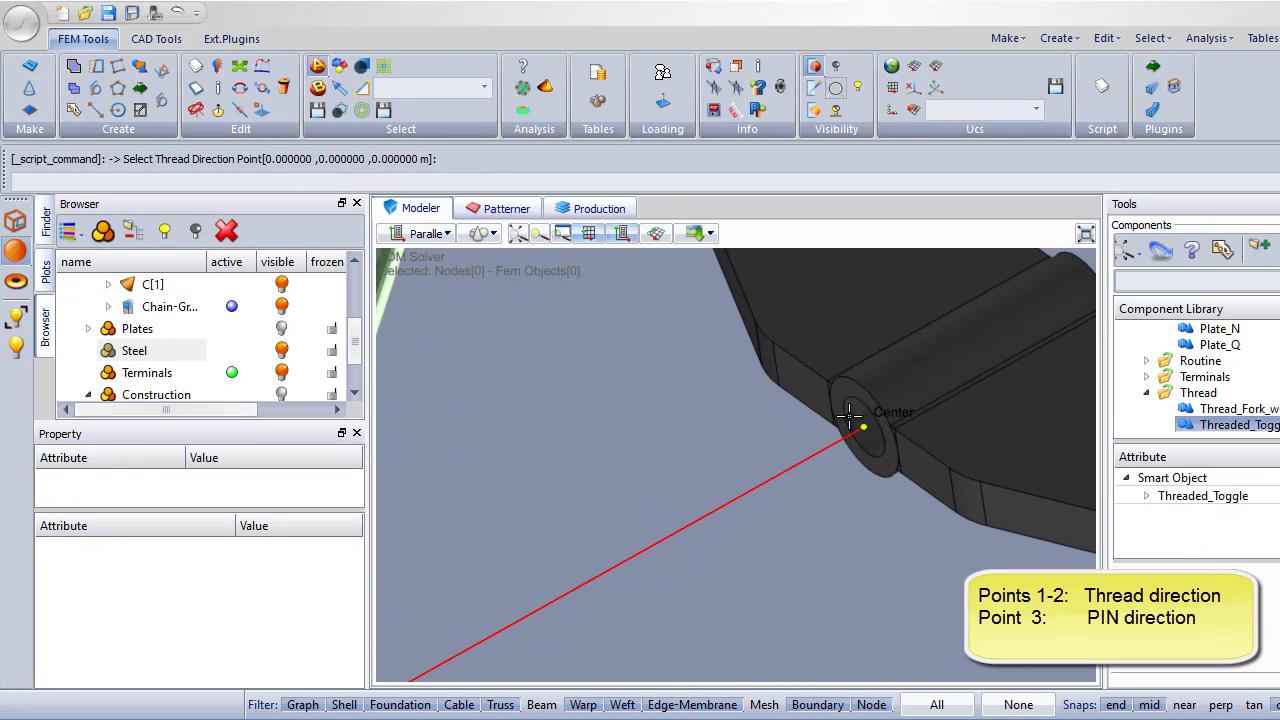
click(860, 403)
scroll(840, 440, down, 5)
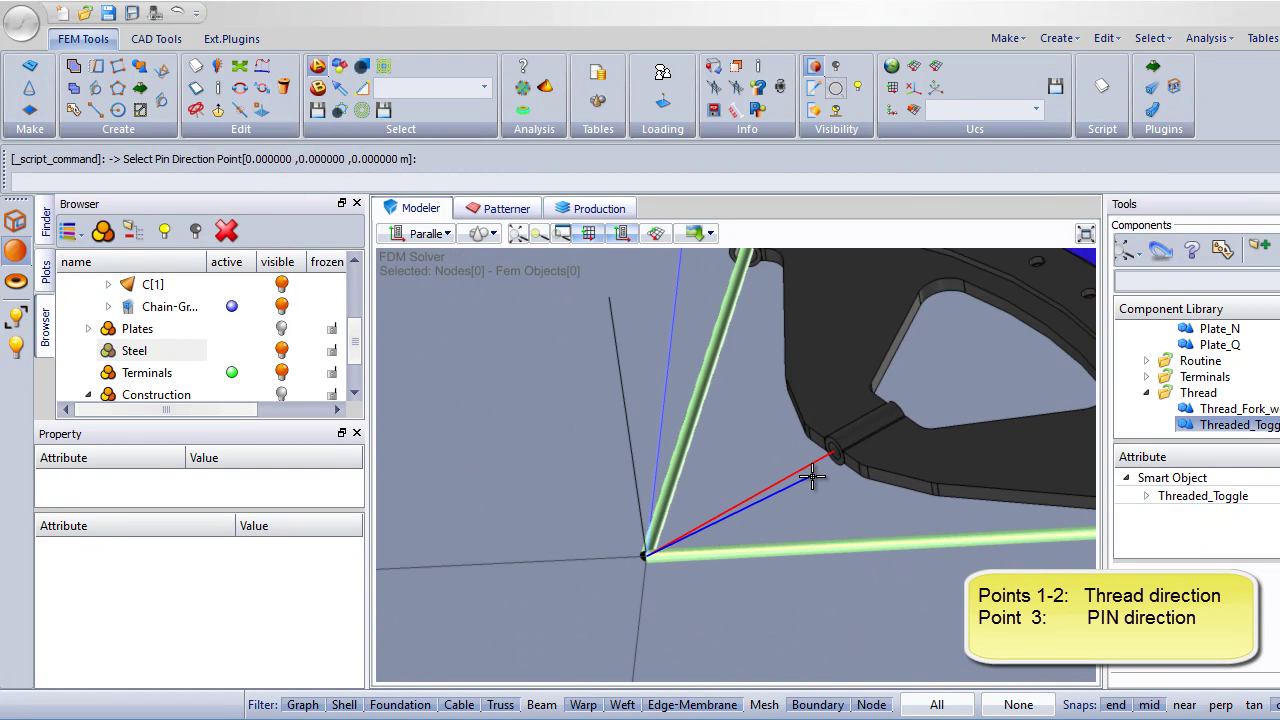
click(609, 293)
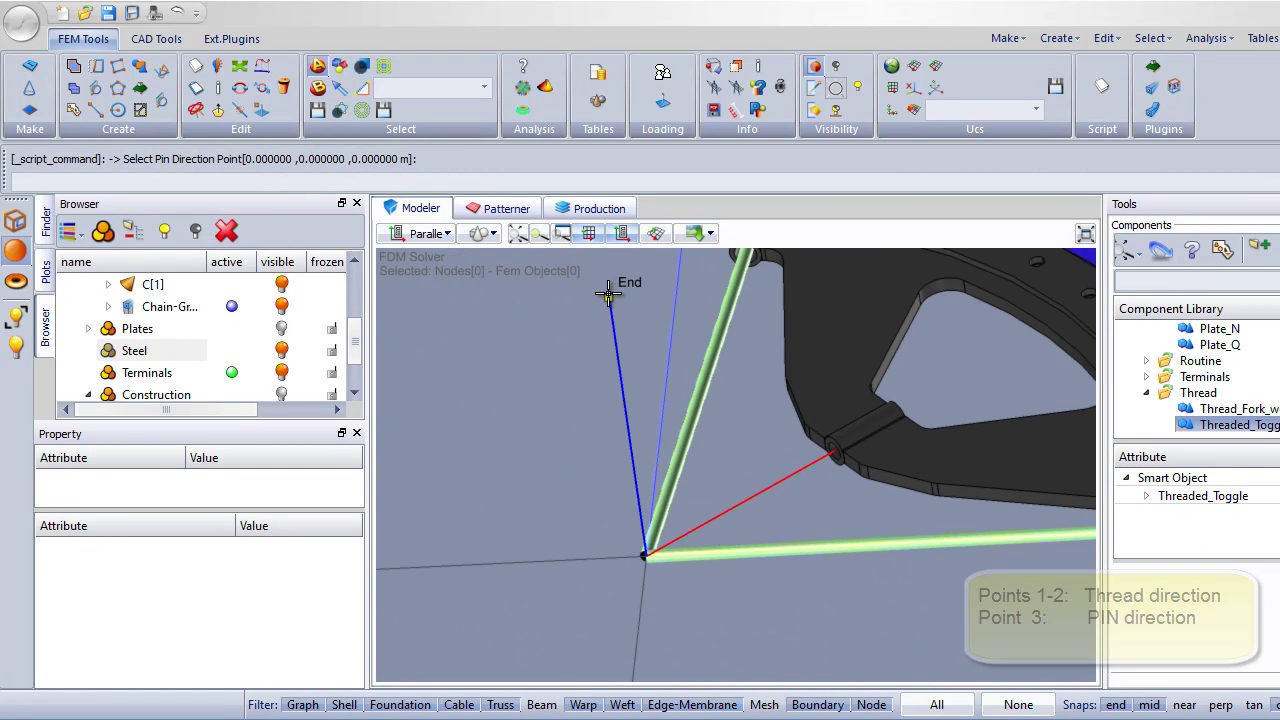
middle_drag(748, 457, 746, 488)
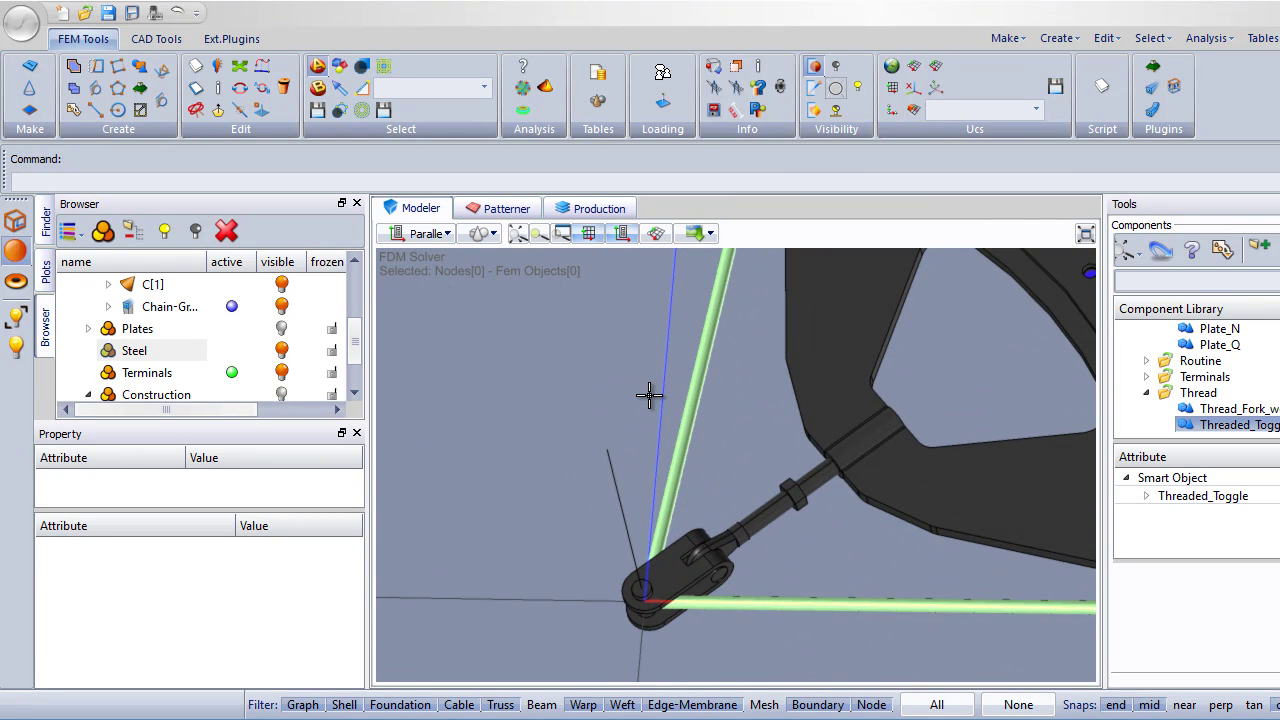
Set the inserted toggle's Thread parameter to M20.
click(738, 535)
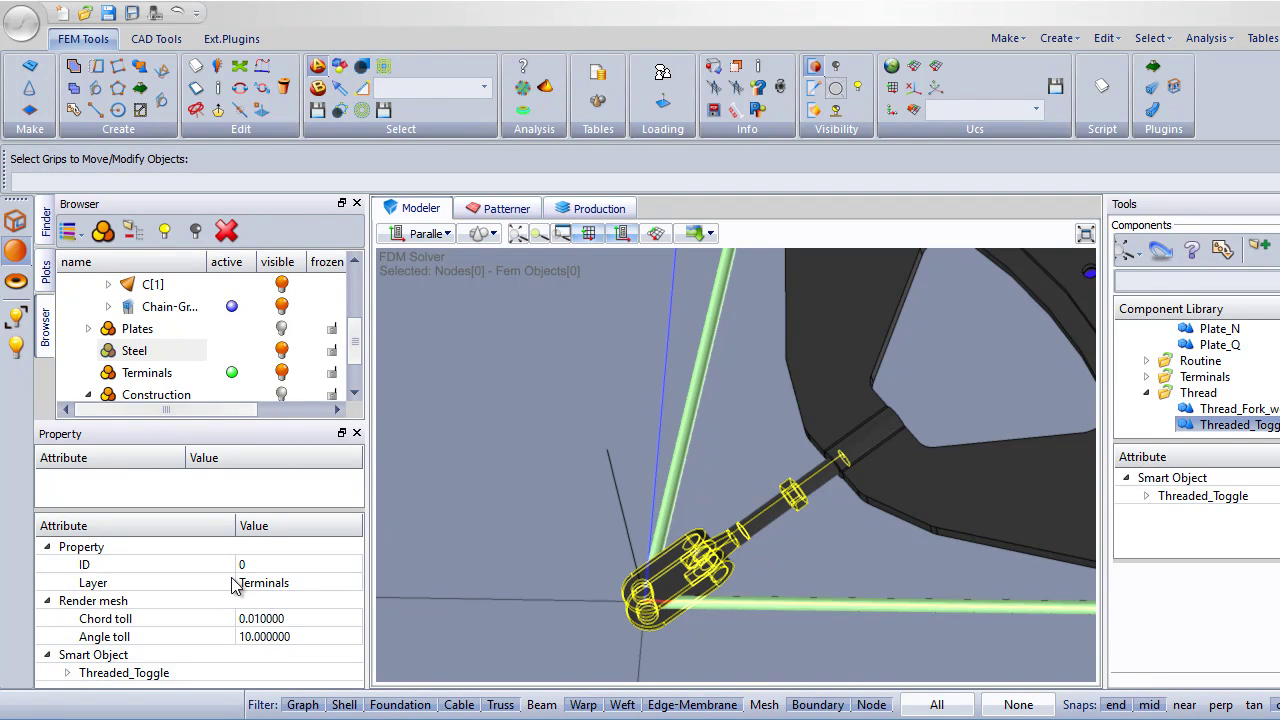
click(68, 674)
scroll(110, 625, down, 1)
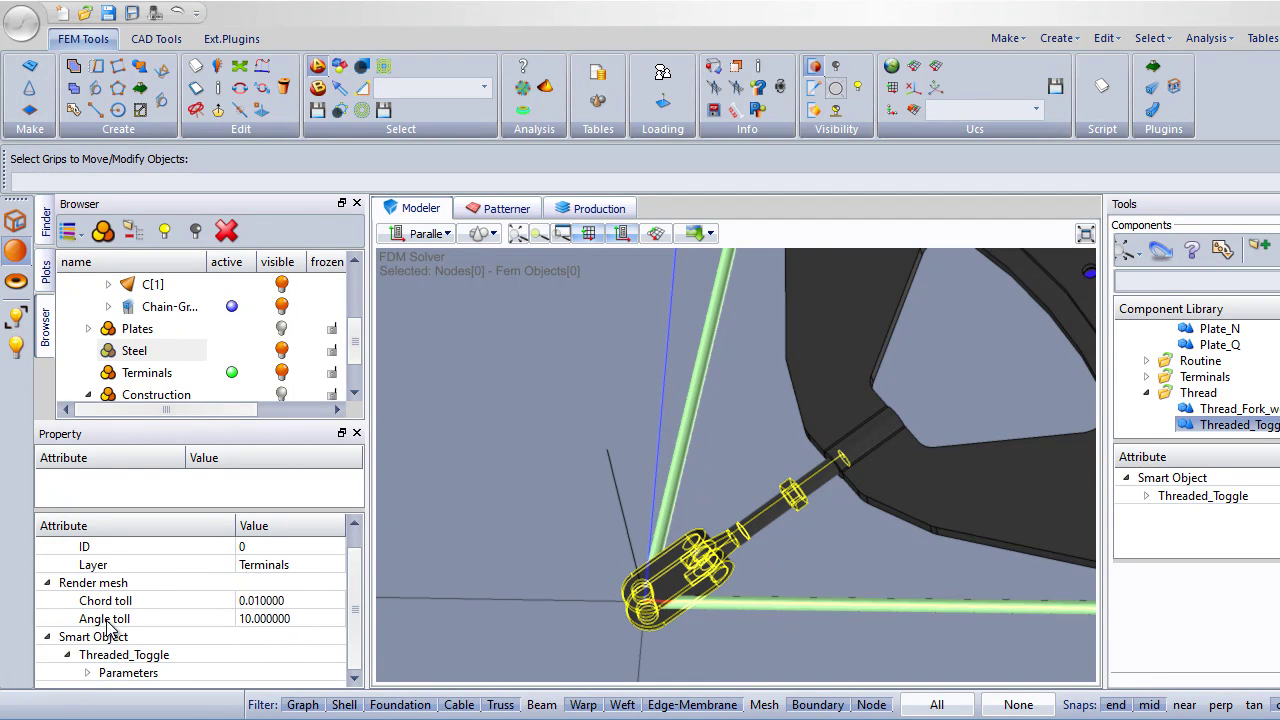
click(88, 673)
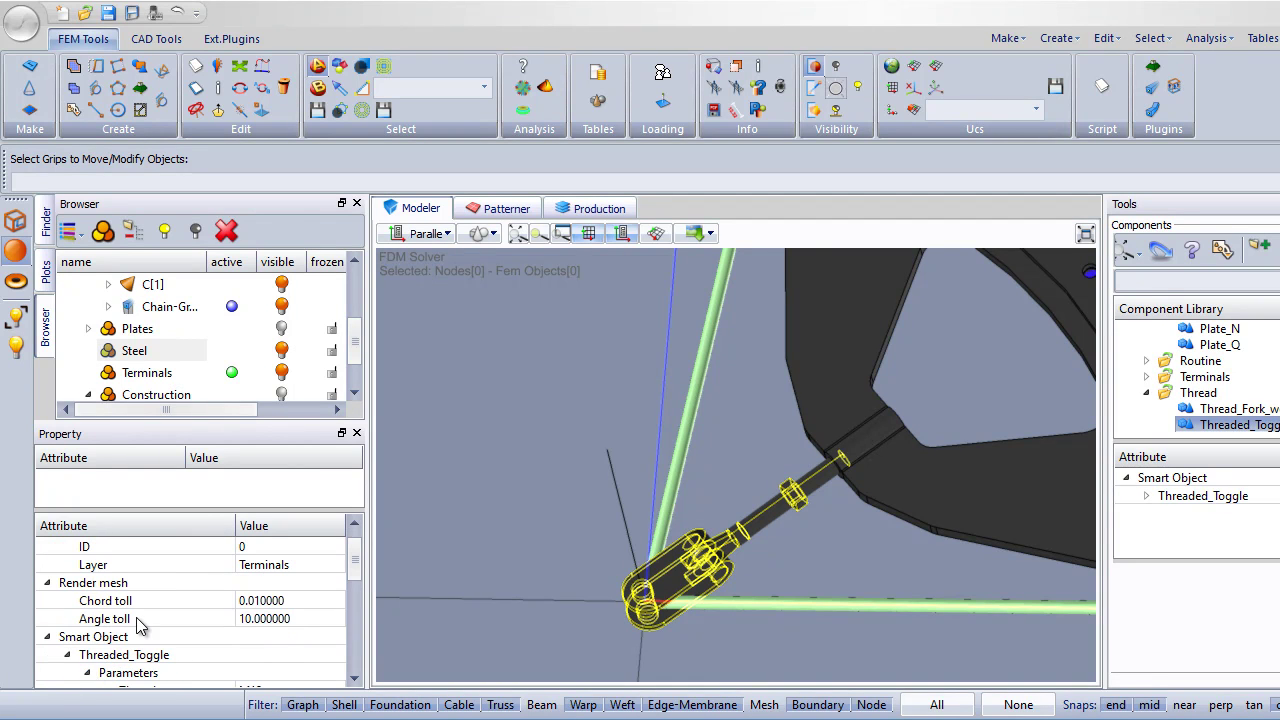
scroll(138, 625, down, 2)
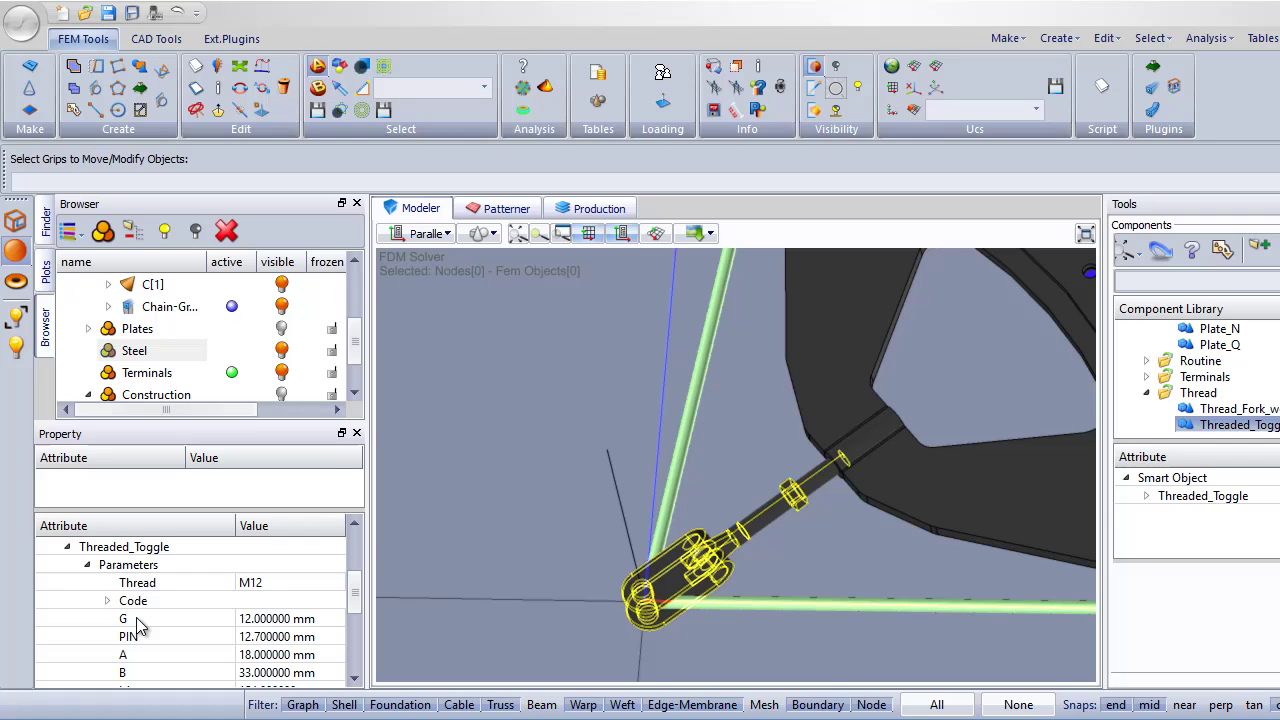
click(268, 584)
click(272, 584)
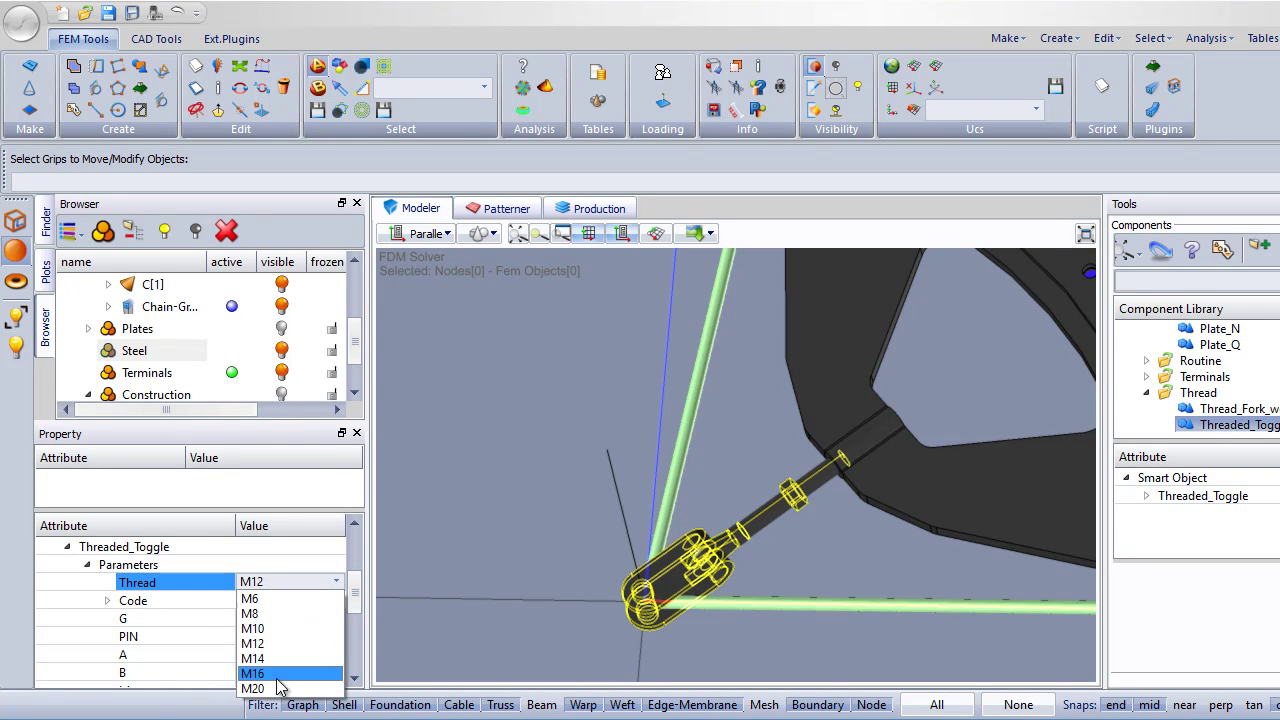
click(270, 688)
mouse_move(863, 487)
middle_down()
mouse_move(826, 531)
mouse_move(774, 505)
mouse_move(795, 436)
mouse_move(853, 477)
middle_up()
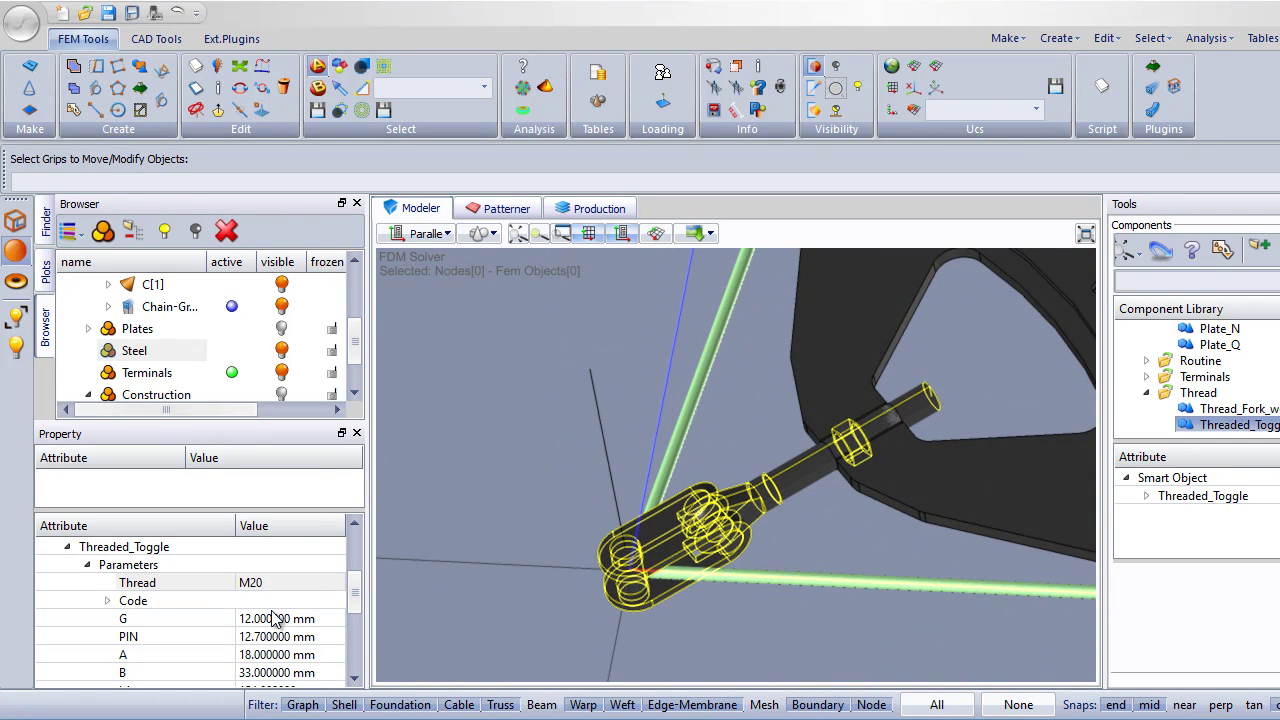
Set the toggle's nut position to 0.2.
scroll(275, 617, down, 3)
scroll(275, 617, down, 1)
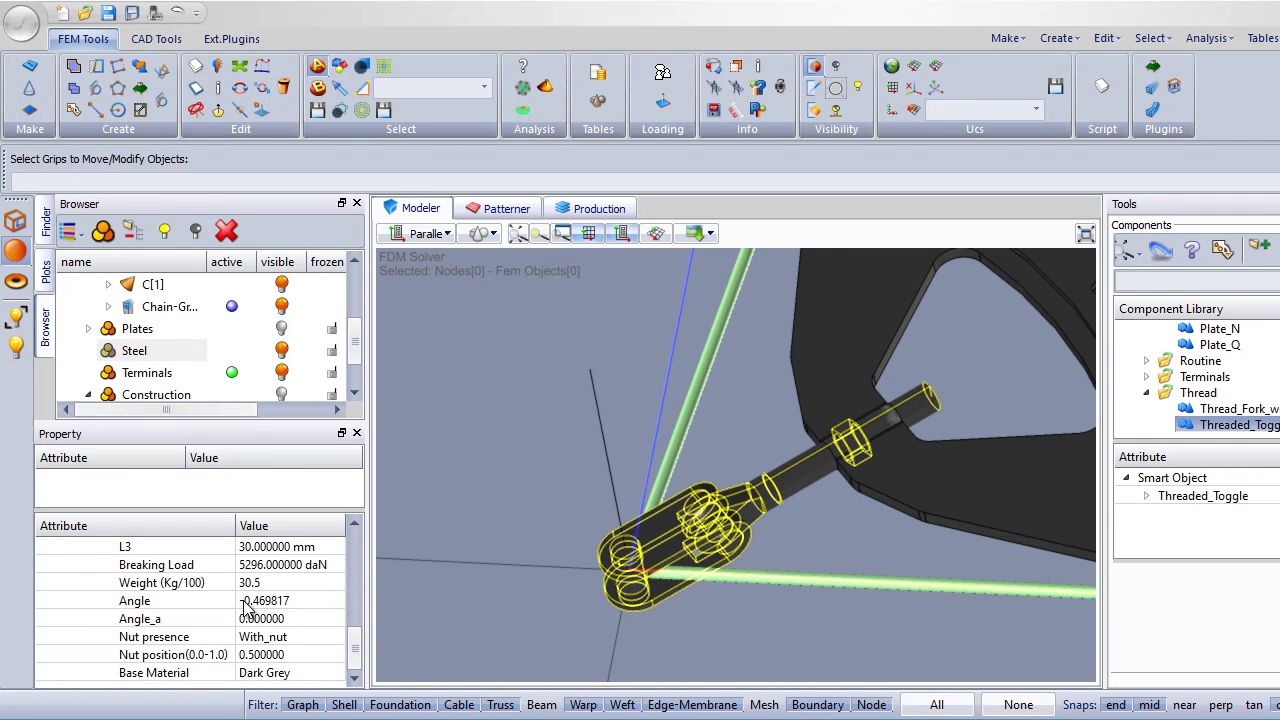
click(273, 655)
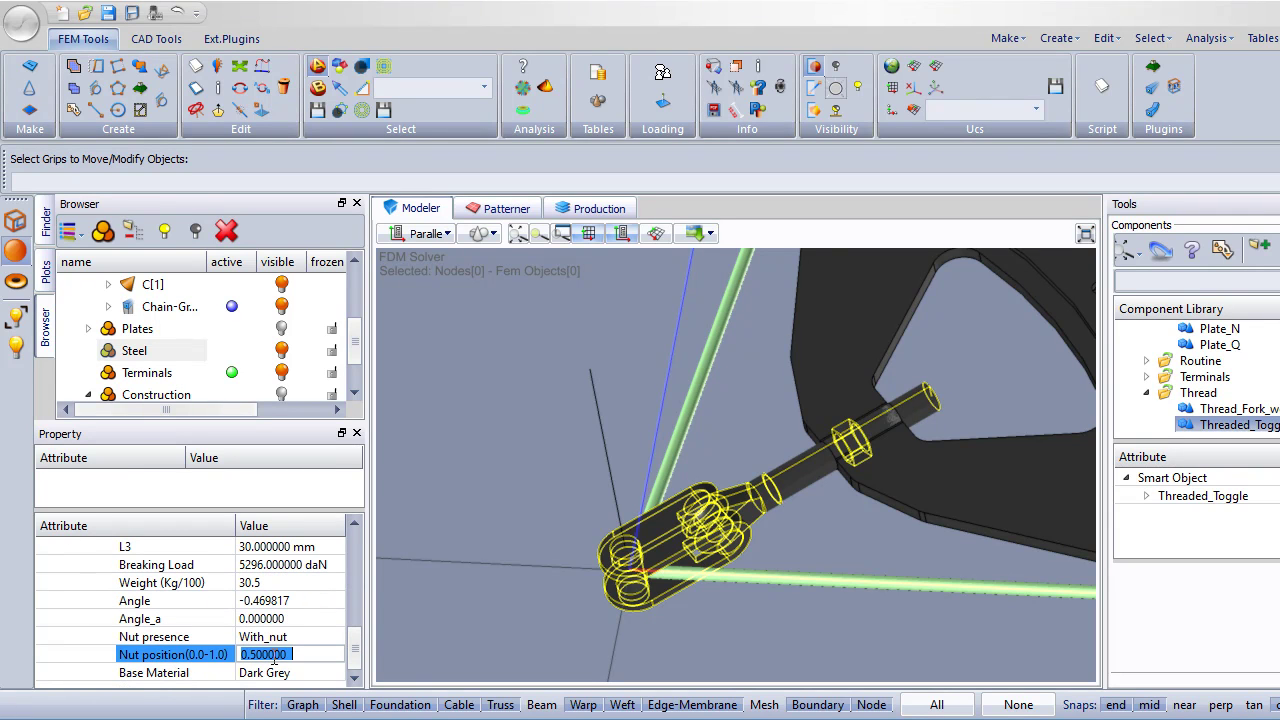
text(0)
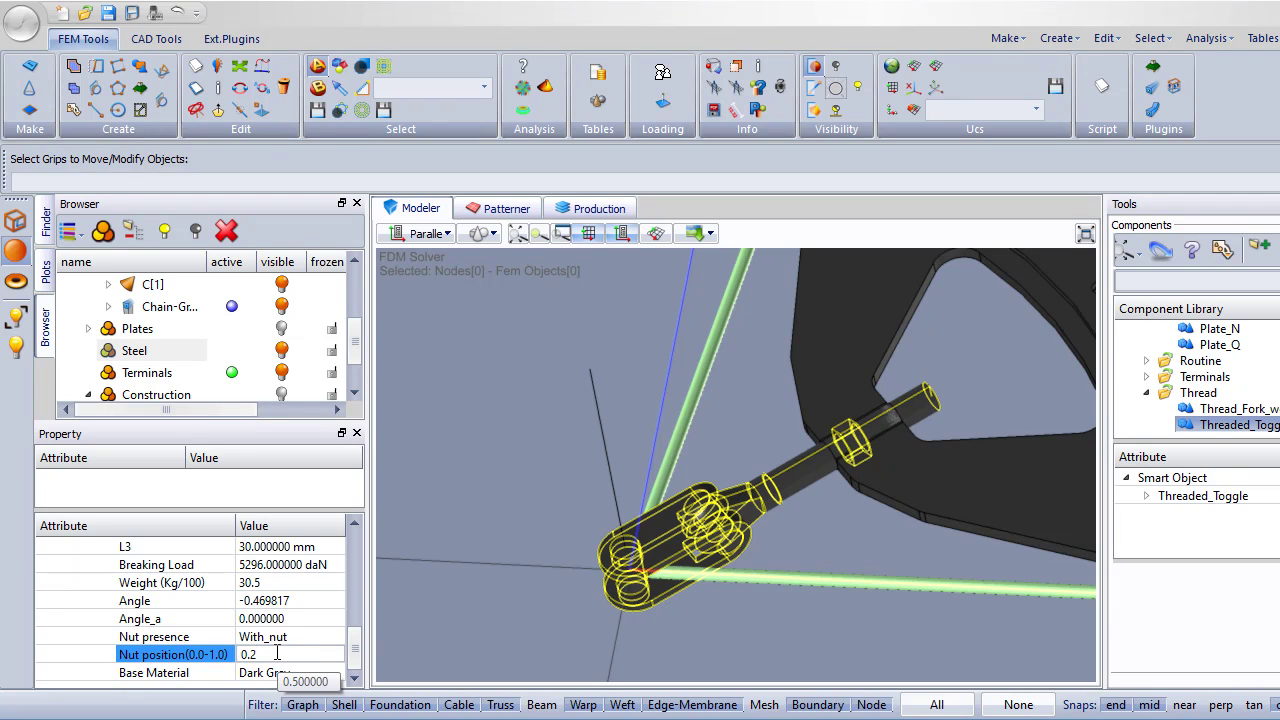
text(.2)
click(278, 619)
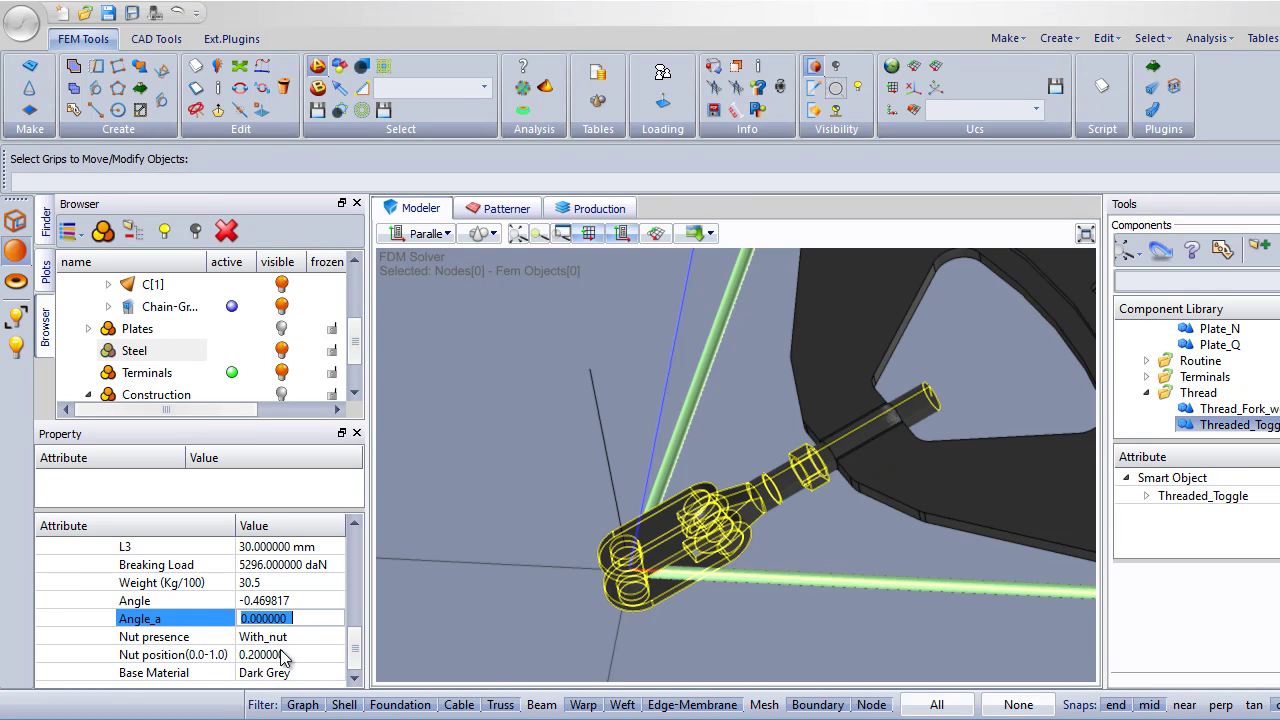
Set the toggle's nut position to 0.8.
click(282, 655)
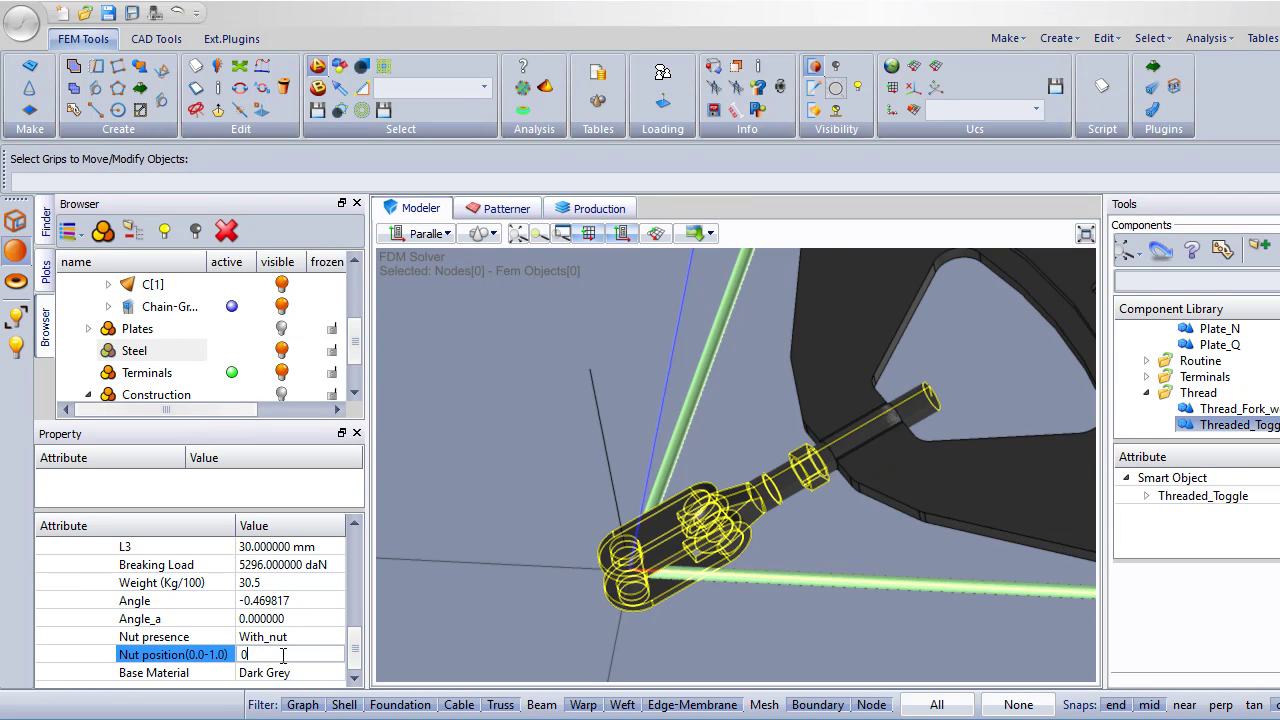
text(0.8)
click(287, 619)
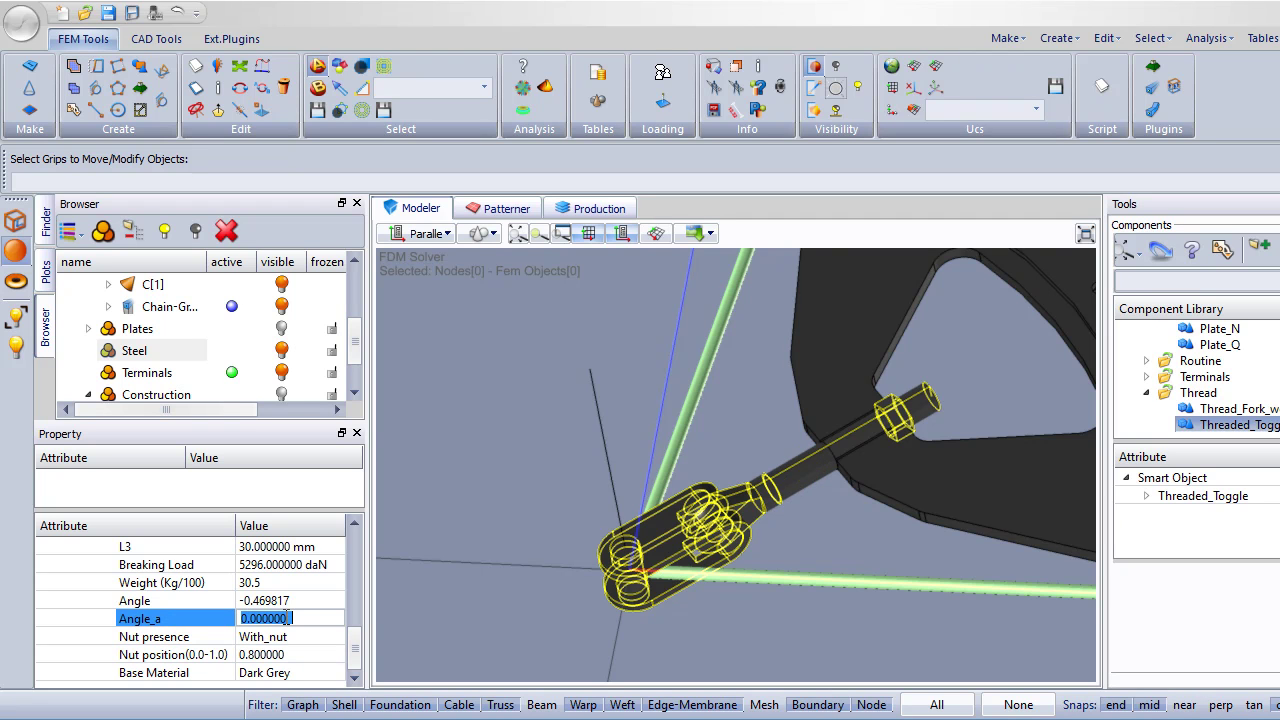
mouse_move(789, 541)
middle_down()
mouse_move(843, 543)
mouse_move(740, 531)
mouse_move(746, 514)
mouse_move(771, 529)
middle_up()
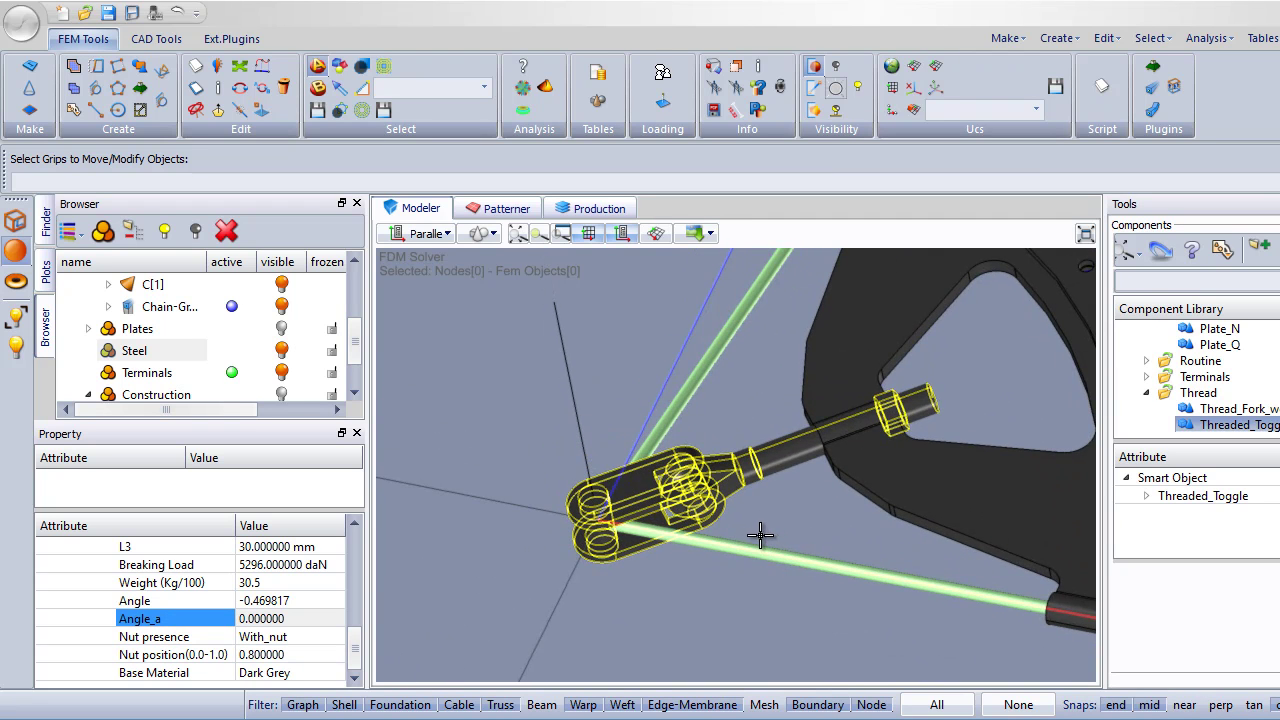
Set the toggle's nut position to 0.9 and deselect the toggle.
click(265, 654)
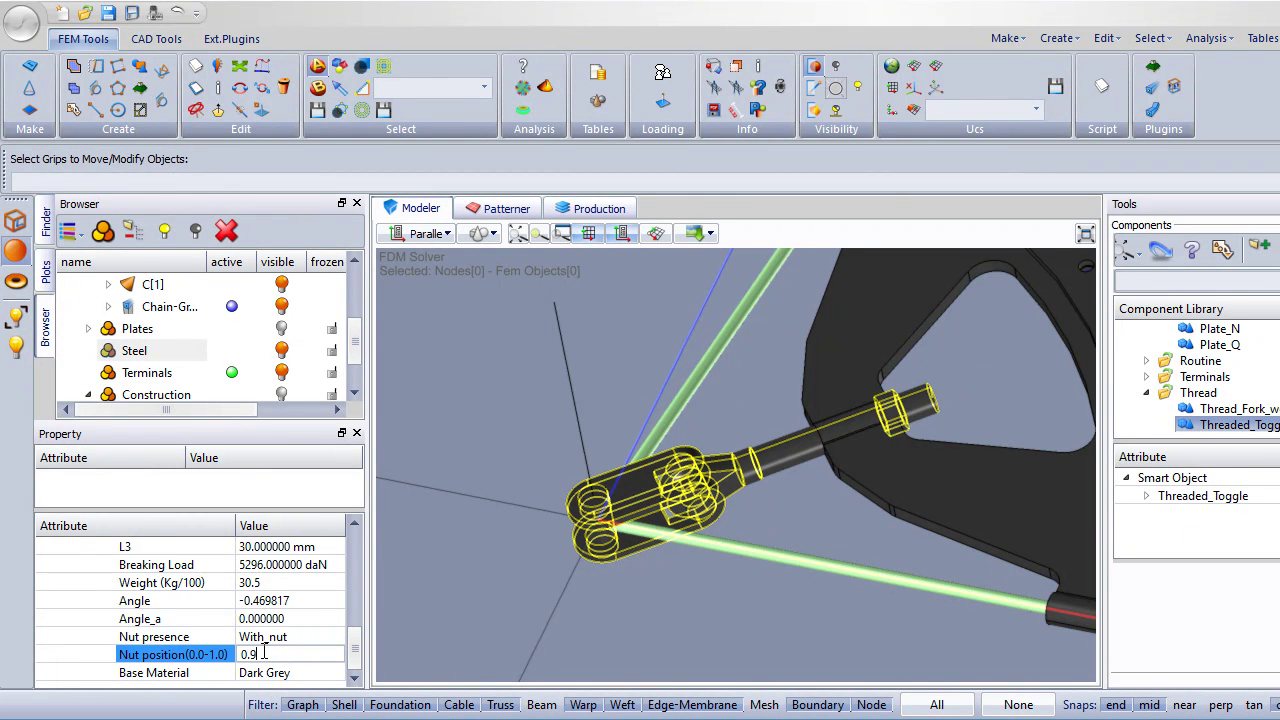
click(268, 603)
mouse_move(944, 474)
middle_down()
mouse_move(926, 491)
mouse_move(934, 689)
mouse_move(910, 448)
mouse_move(1069, 523)
mouse_move(963, 497)
mouse_move(969, 509)
mouse_move(945, 492)
middle_up()
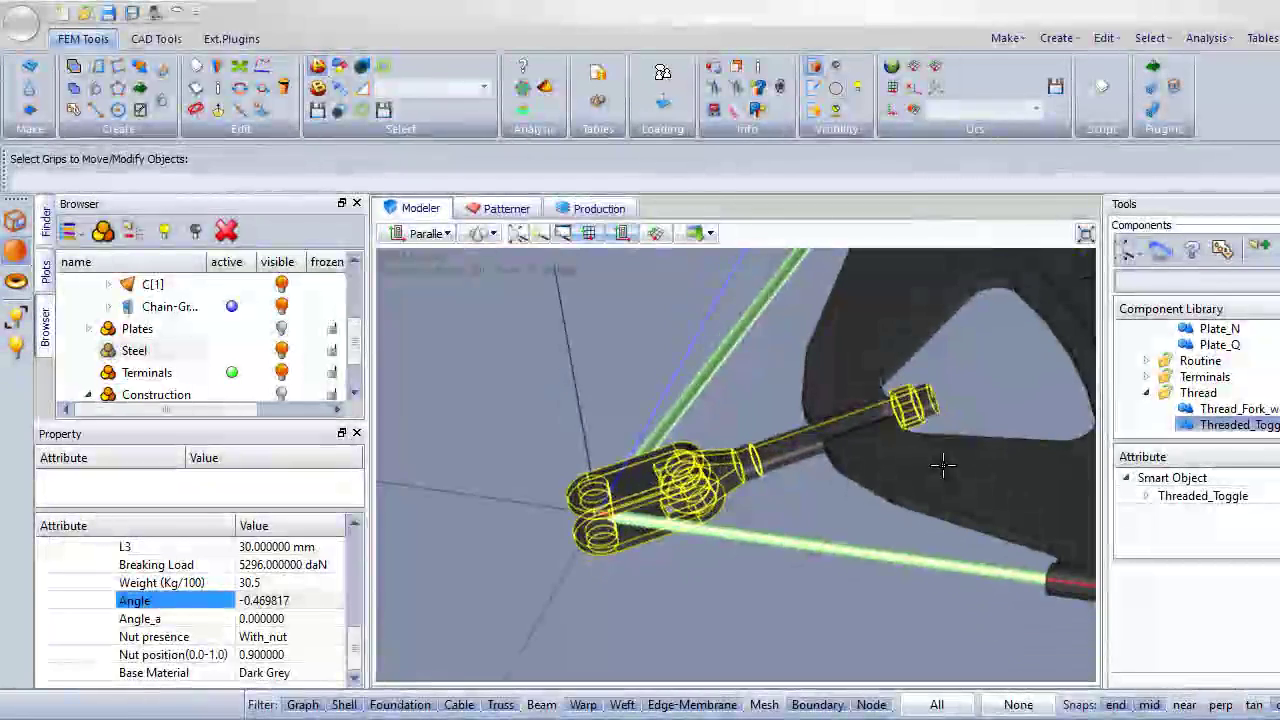
click(831, 520)
Choose the Thread_terminal component from the library's Terminals folder.
middle_drag(787, 540, 820, 557)
scroll(560, 477, up, 5)
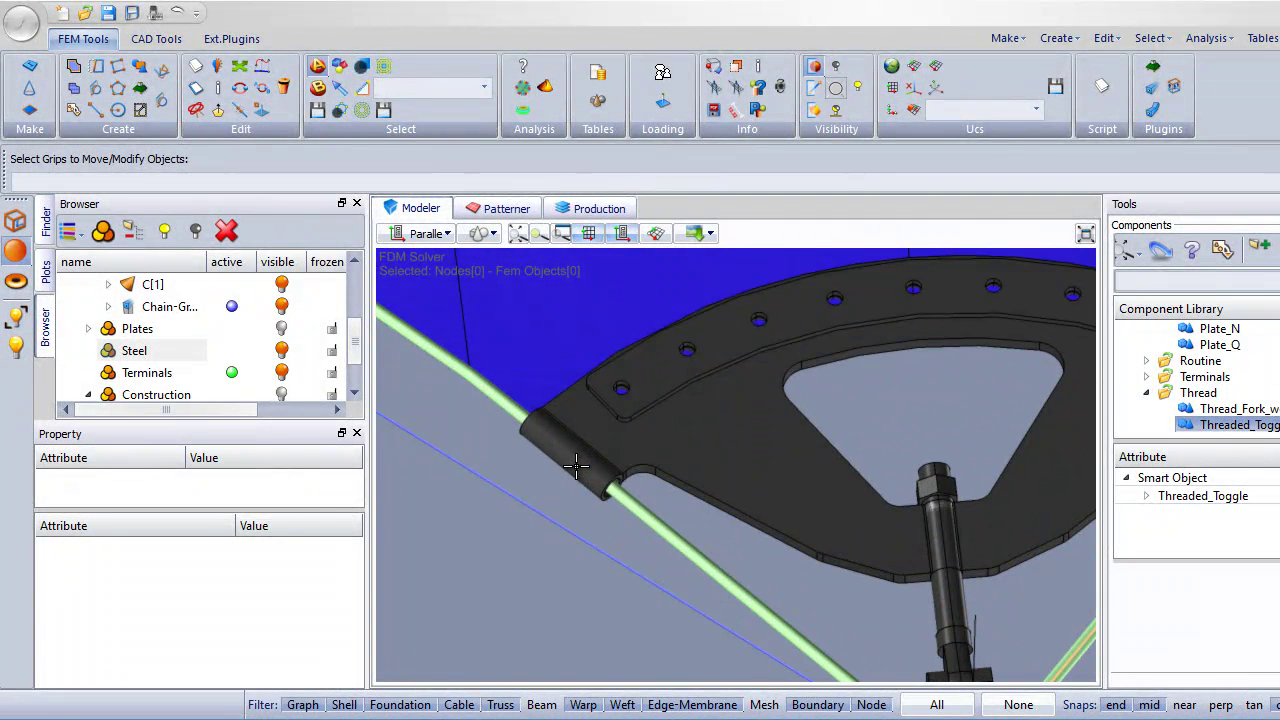
click(1146, 377)
click(1205, 393)
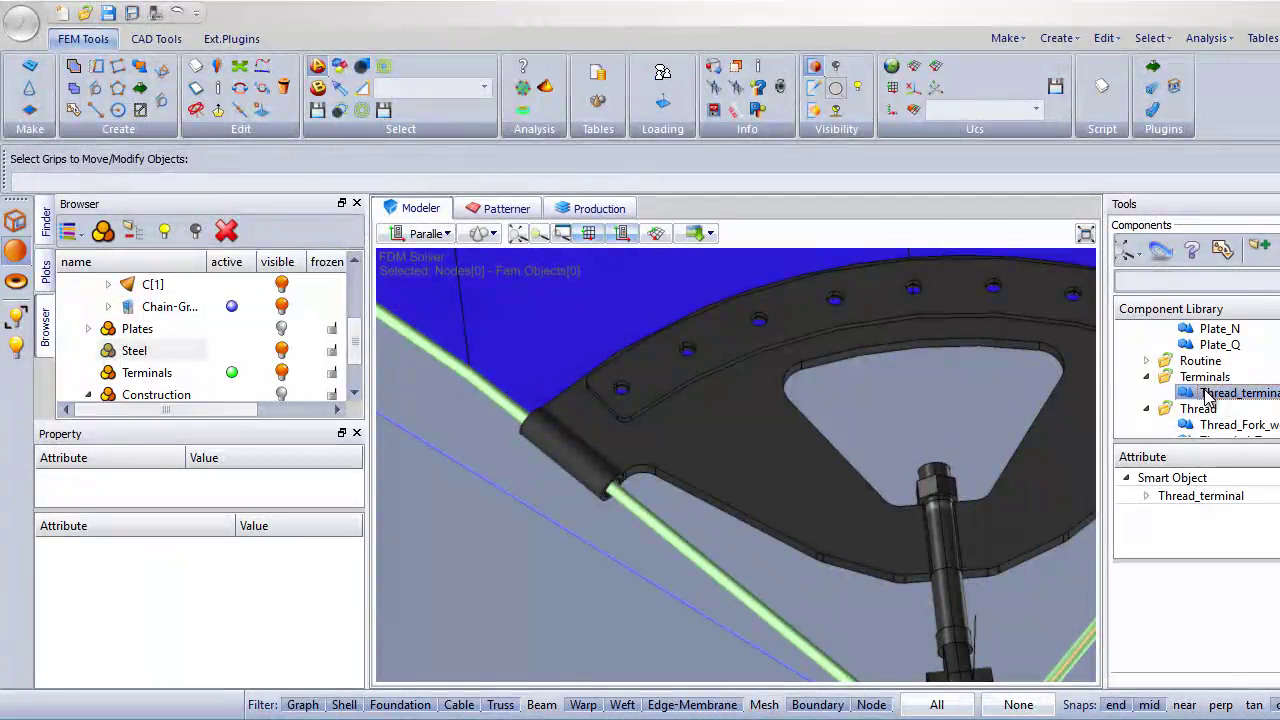
Insert the Thread_terminal in the plate's edge cable tube, from the centre of its corner-side end to the centre of its opposite end.
click(1168, 253)
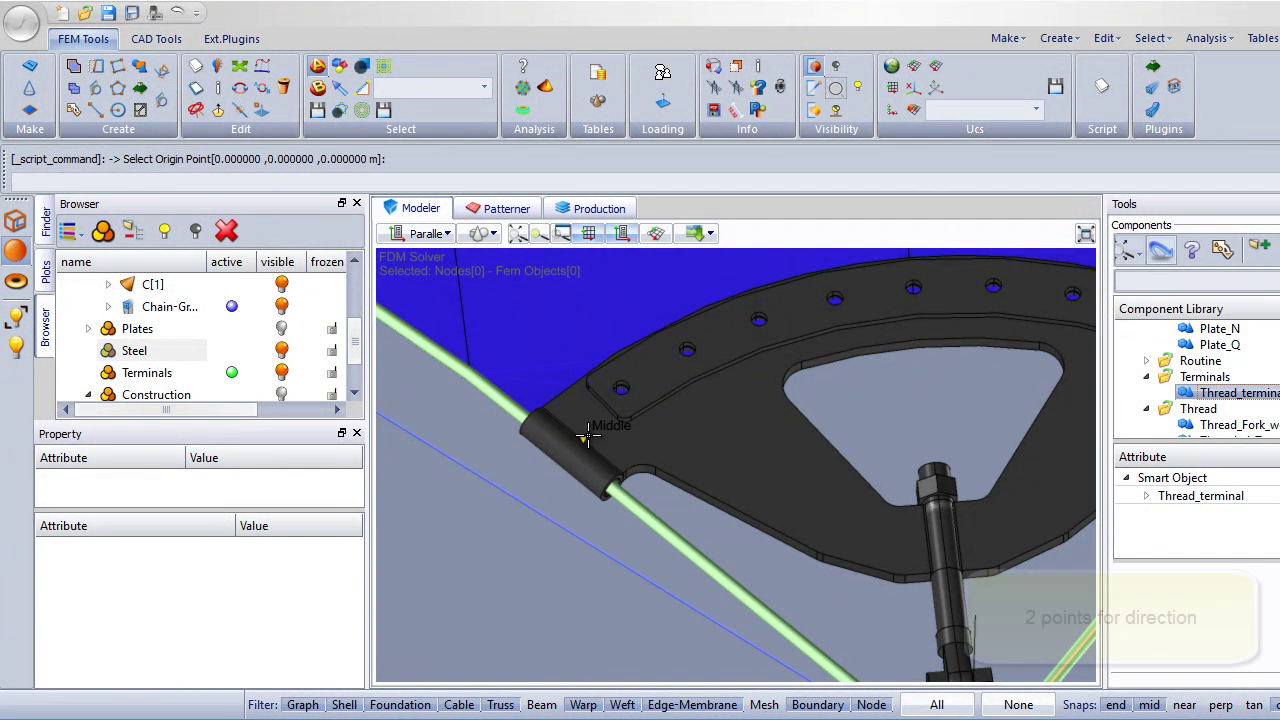
scroll(613, 484, up, 2)
scroll(613, 484, up, 3)
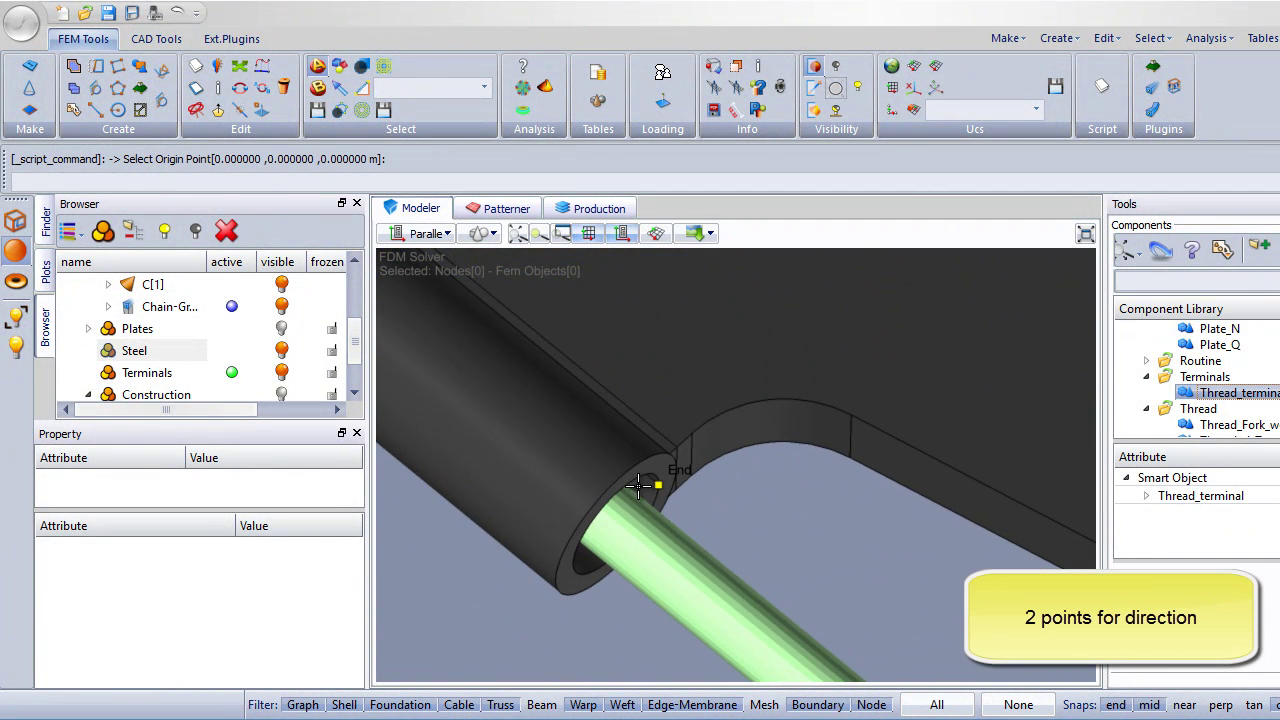
scroll(641, 484, up, 2)
click(640, 476)
scroll(645, 488, down, 2)
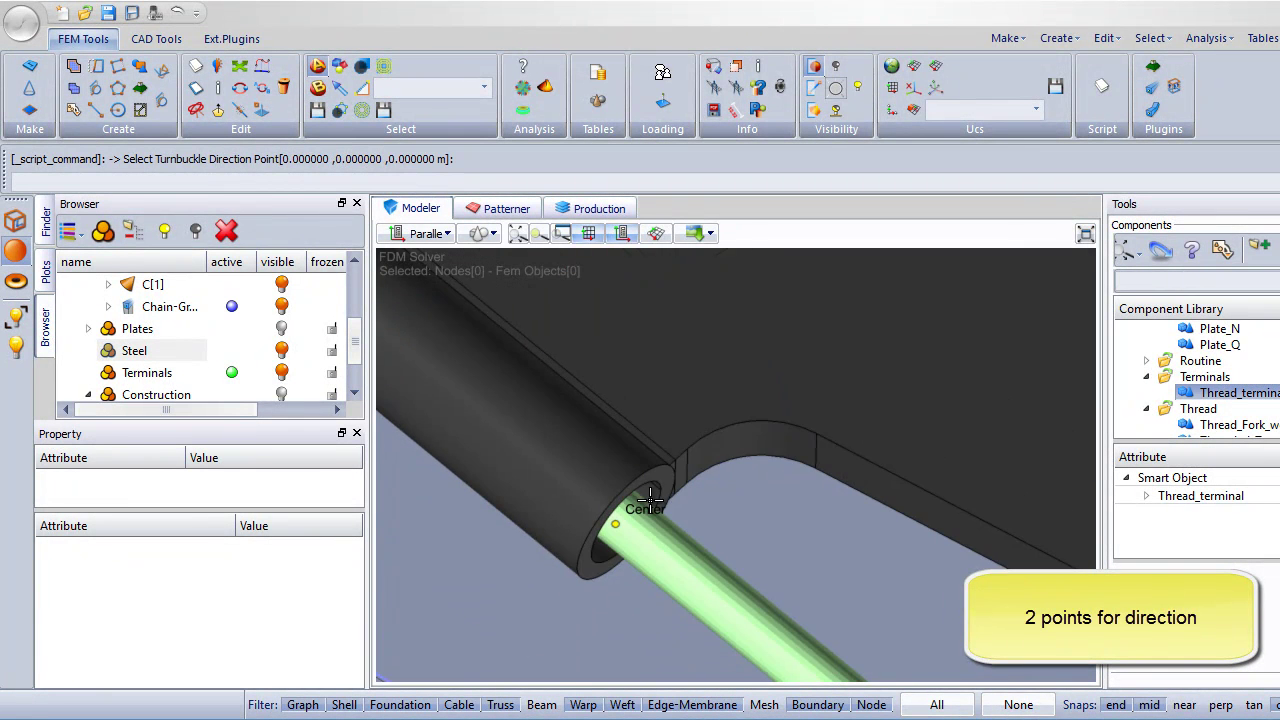
scroll(650, 496, down, 5)
scroll(705, 500, up, 5)
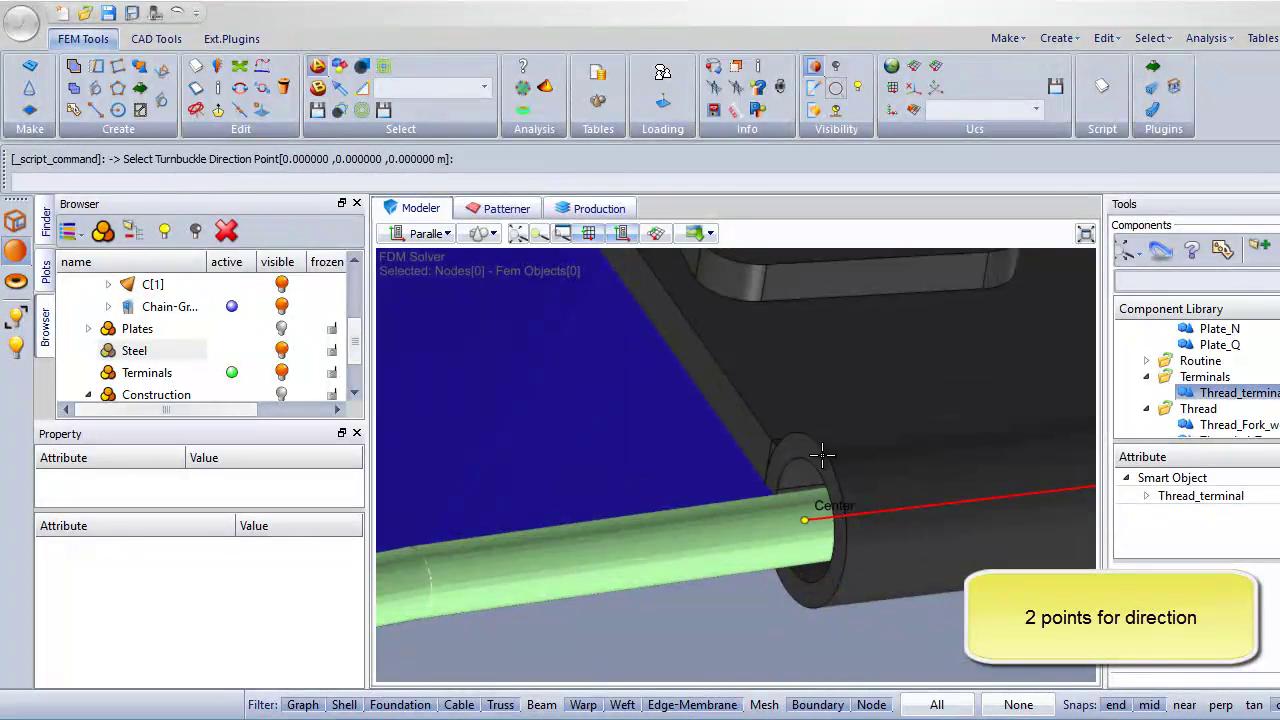
click(806, 467)
scroll(706, 506, down, 5)
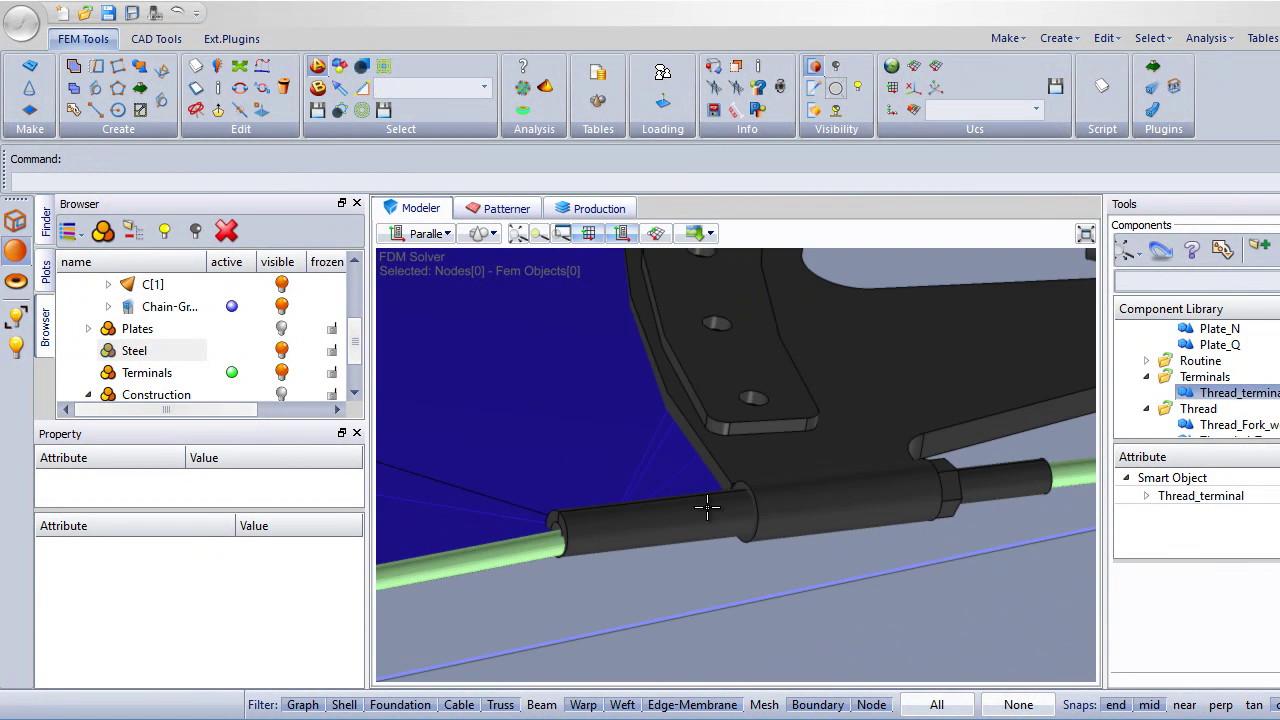
scroll(707, 507, down, 5)
Set the inserted thread terminal's wire size to 8 c.
scroll(679, 443, up, 6)
scroll(679, 443, up, 1)
click(685, 435)
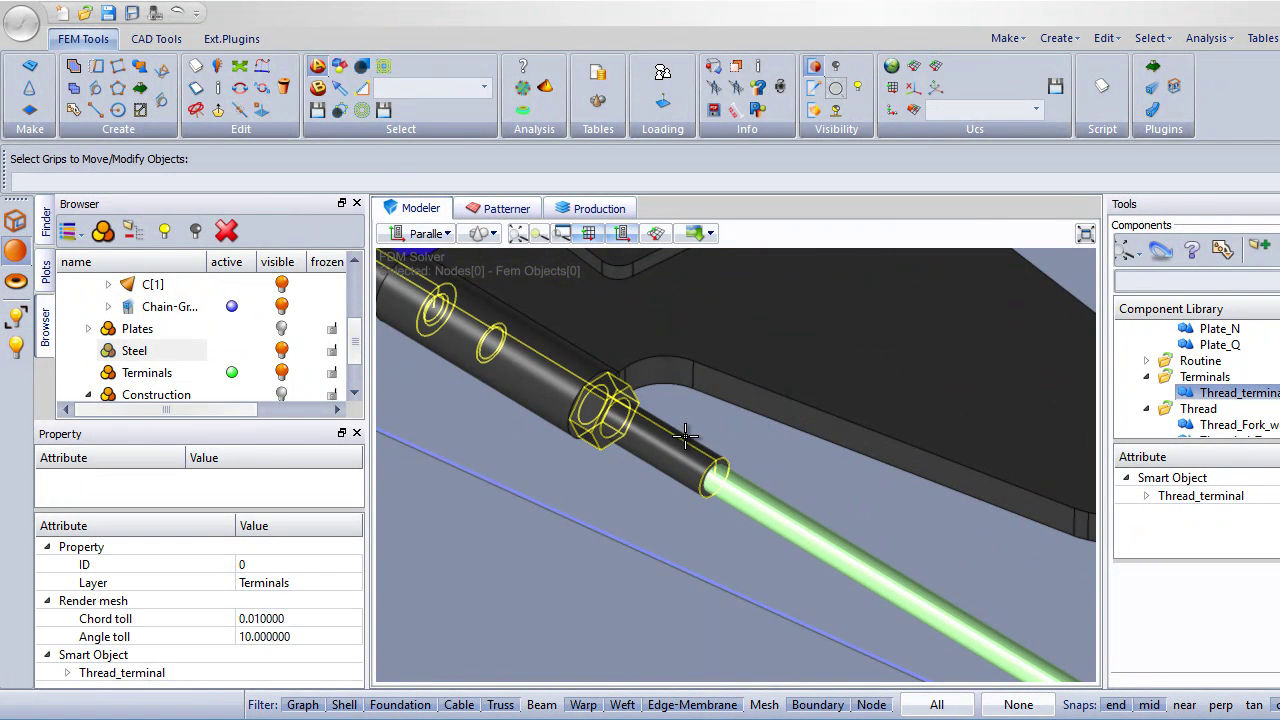
click(68, 674)
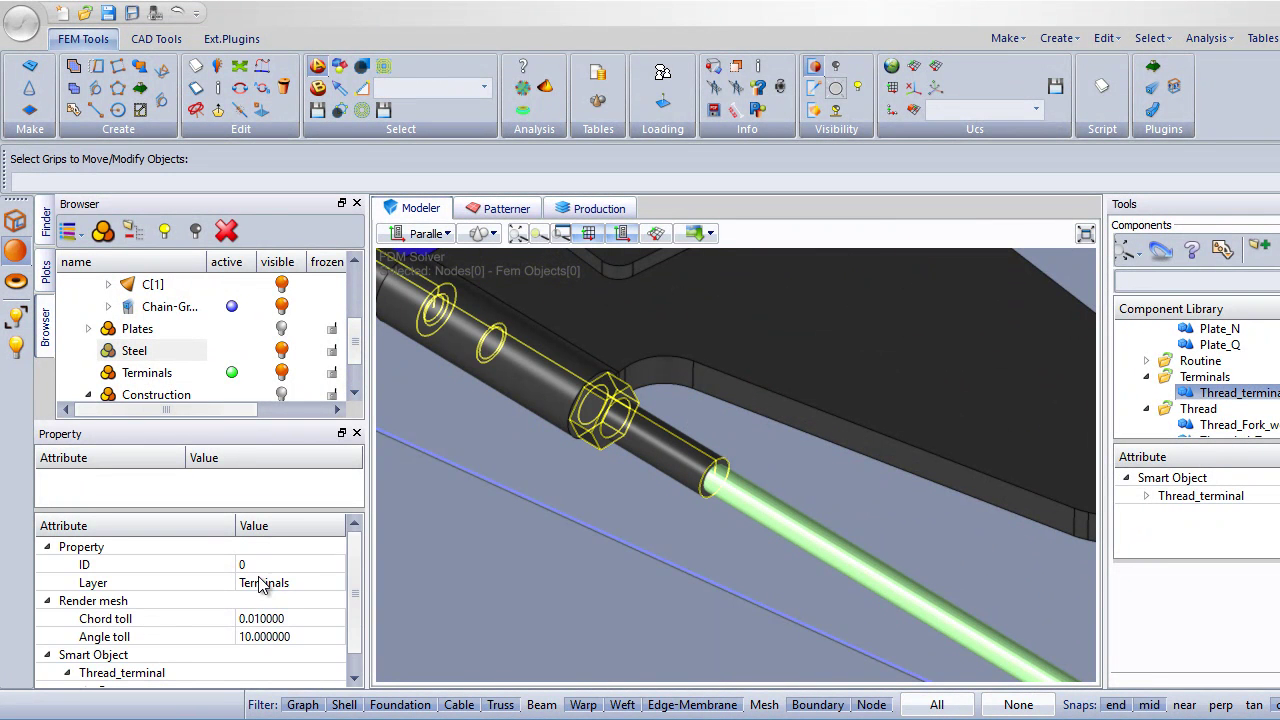
scroll(250, 610, down, 1)
click(88, 673)
scroll(202, 622, down, 2)
scroll(216, 596, up, 2)
click(284, 582)
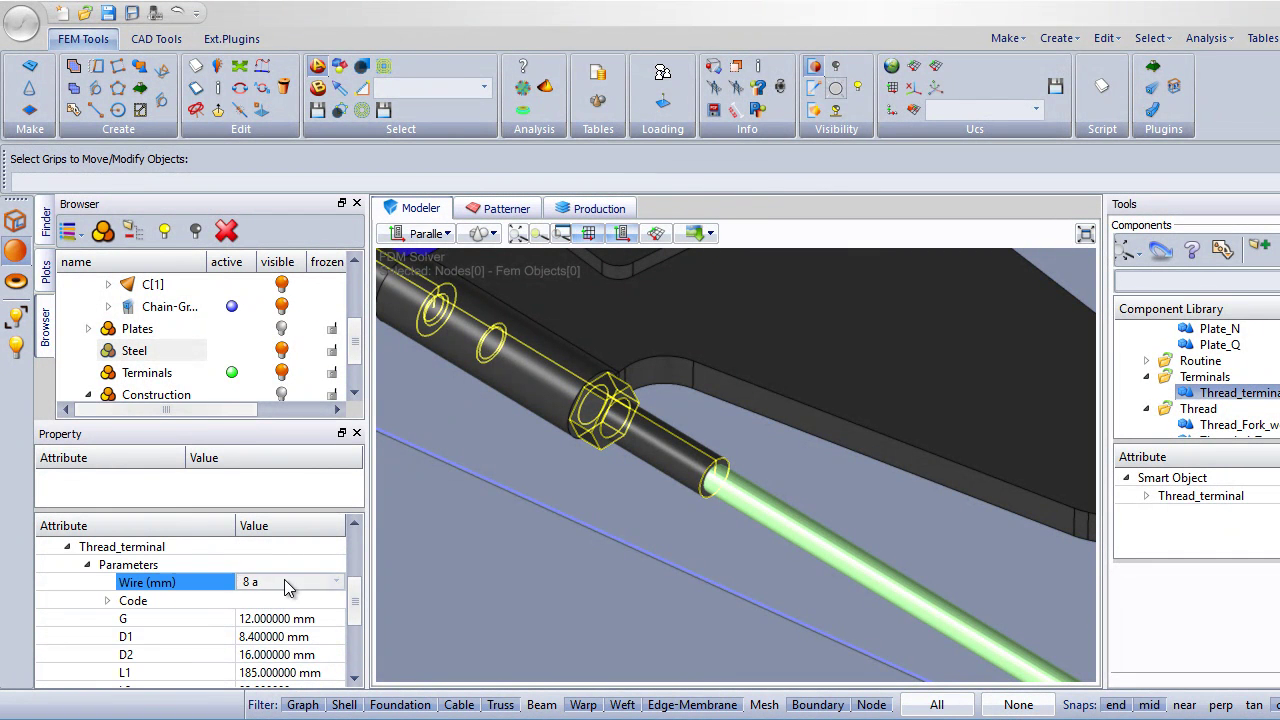
click(285, 583)
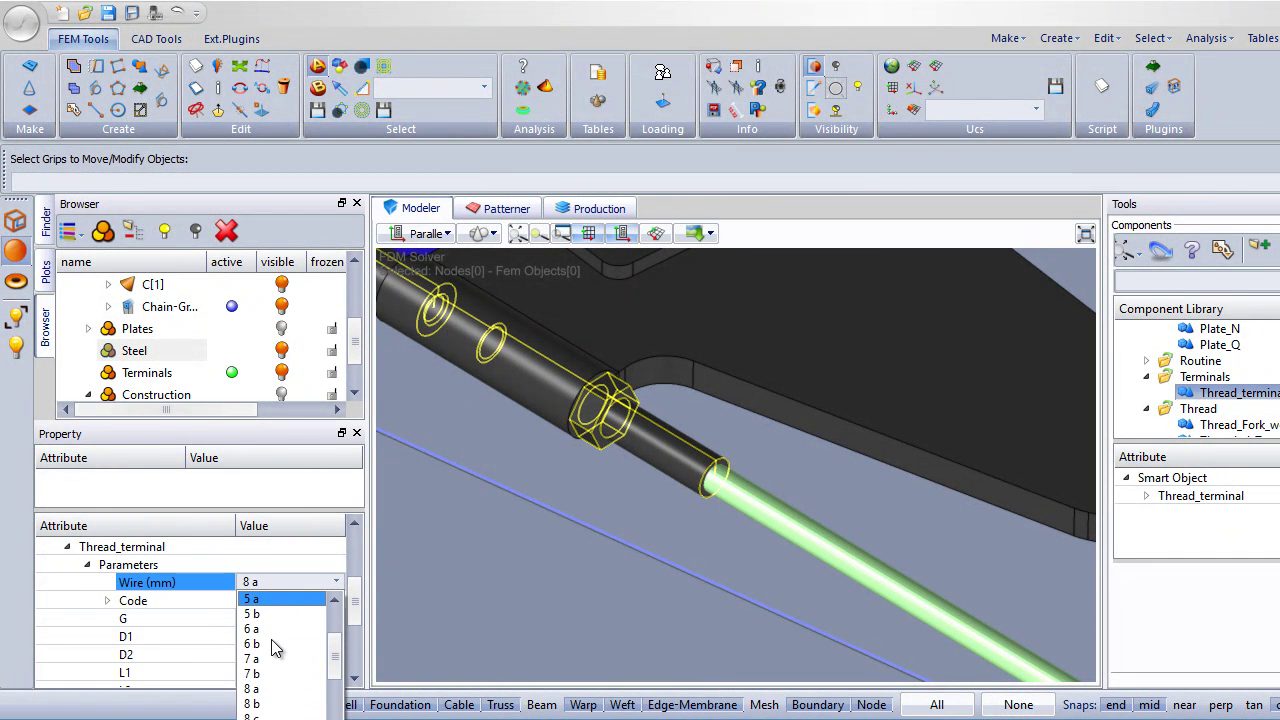
scroll(270, 712, down, 1)
click(270, 714)
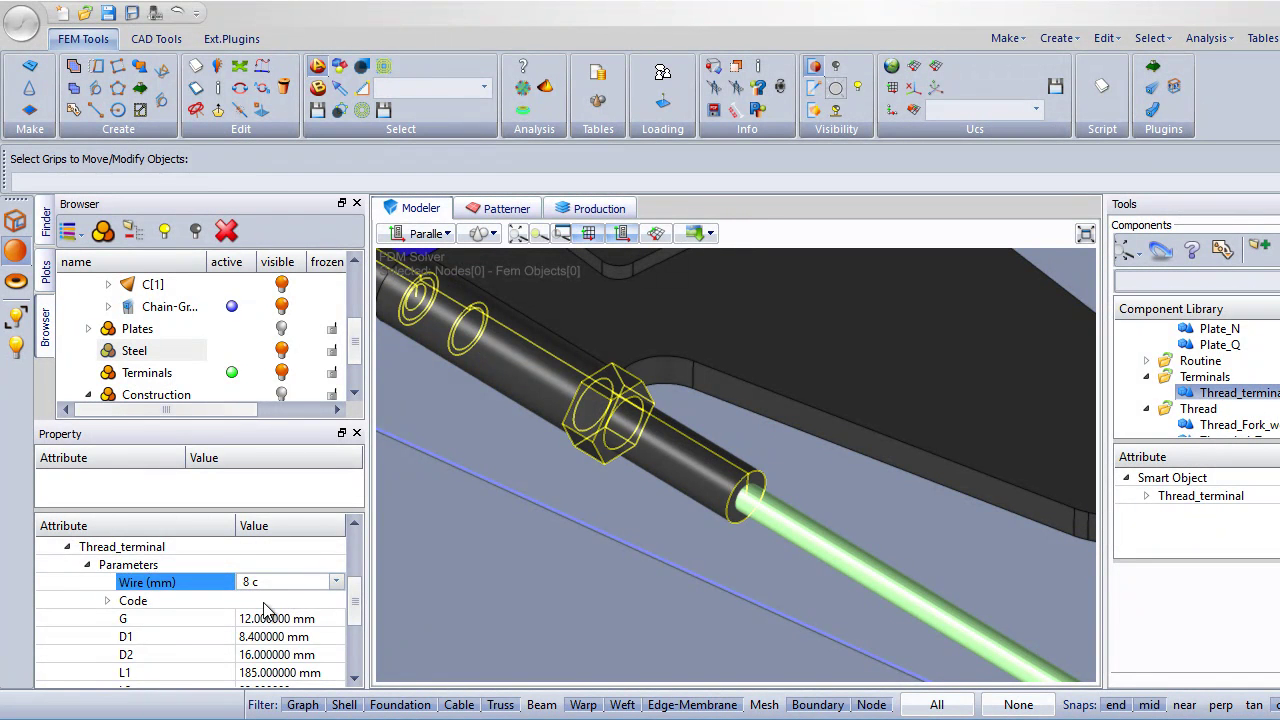
Set the selected thread terminal's Open-closed value to 0.2.
scroll(265, 620, down, 2)
click(268, 655)
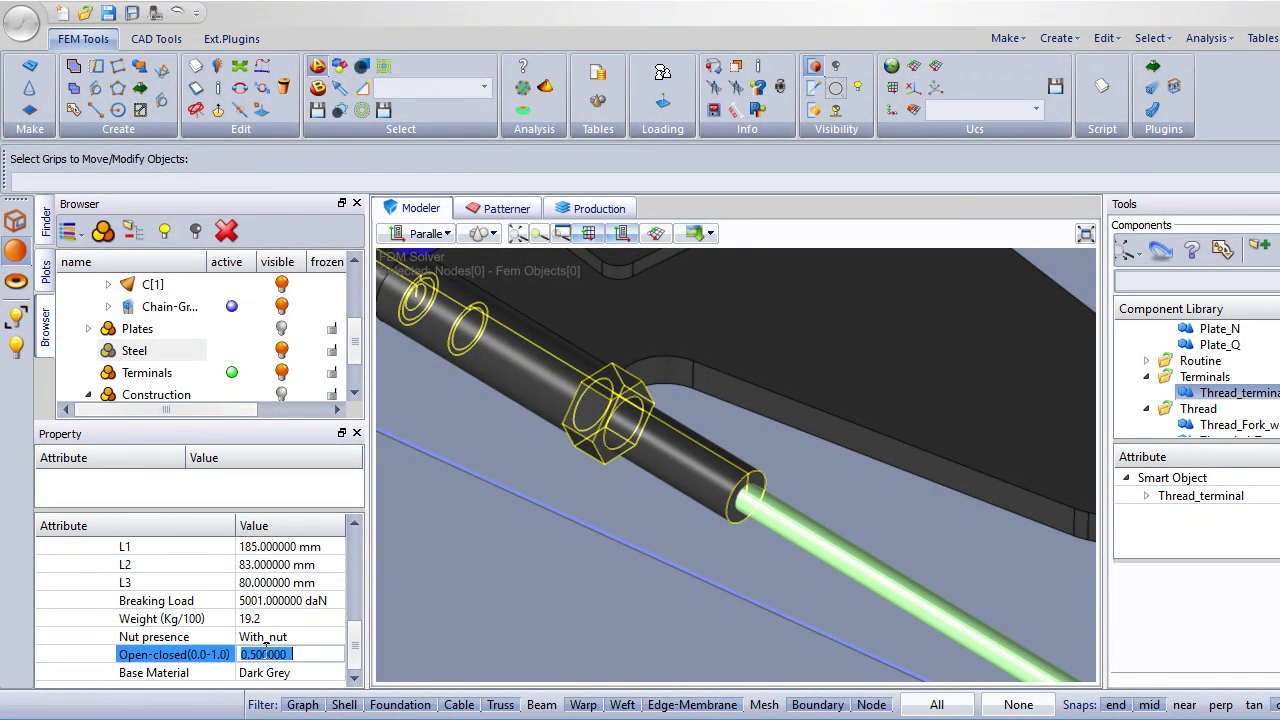
text(0.2)
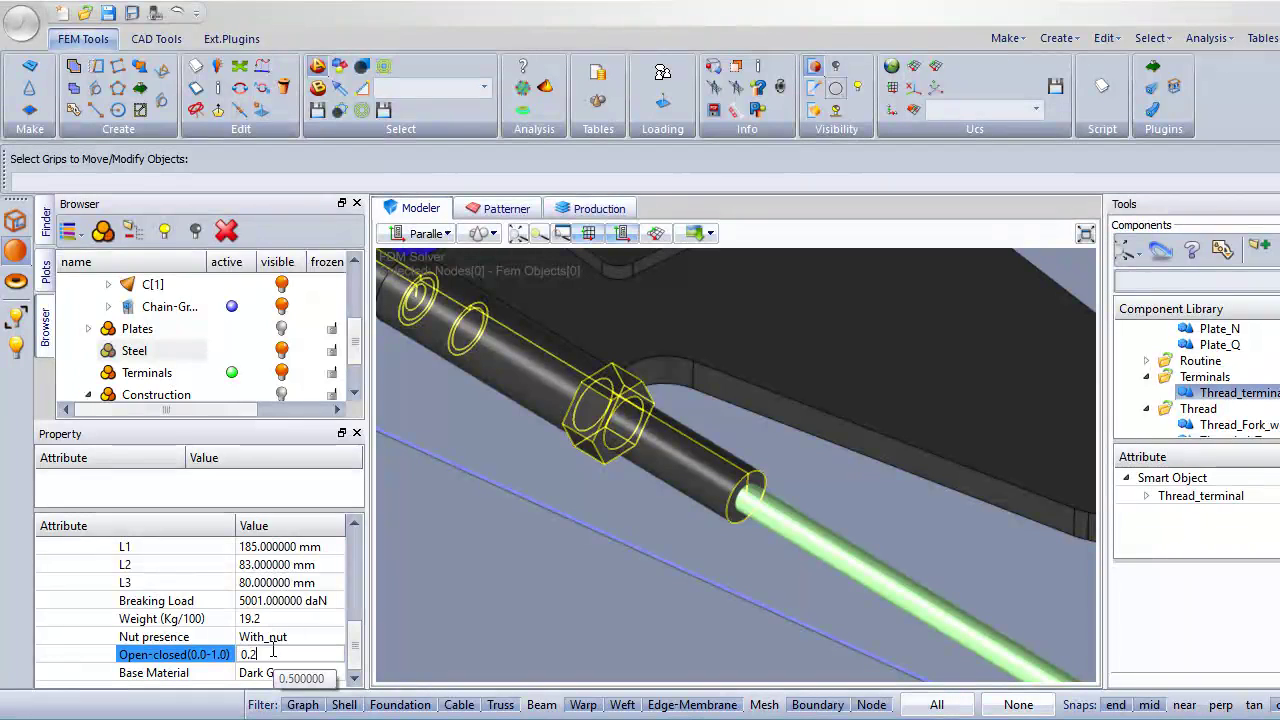
key(Return)
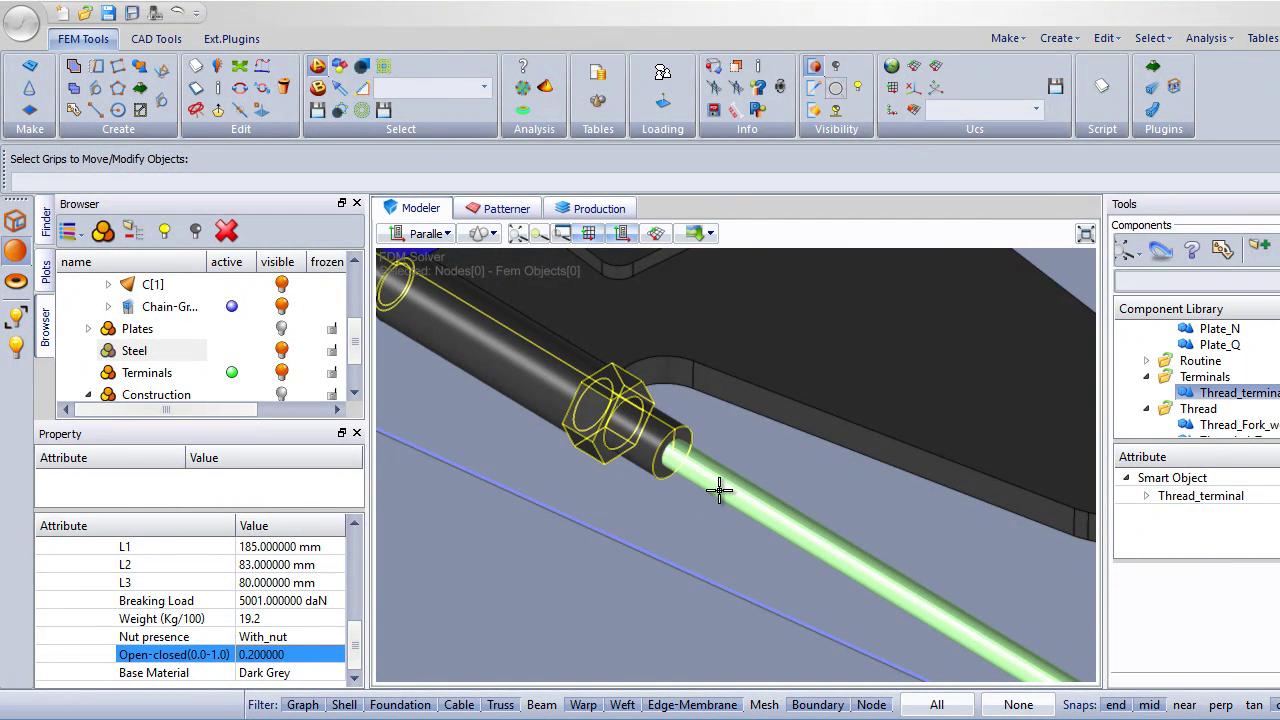
Delete the two green edge cable segments running from the plate's cable tubes to the toggle's pin.
scroll(719, 489, down, 8)
mouse_move(666, 620)
middle_down()
mouse_move(700, 543)
mouse_move(694, 597)
mouse_move(646, 574)
middle_up()
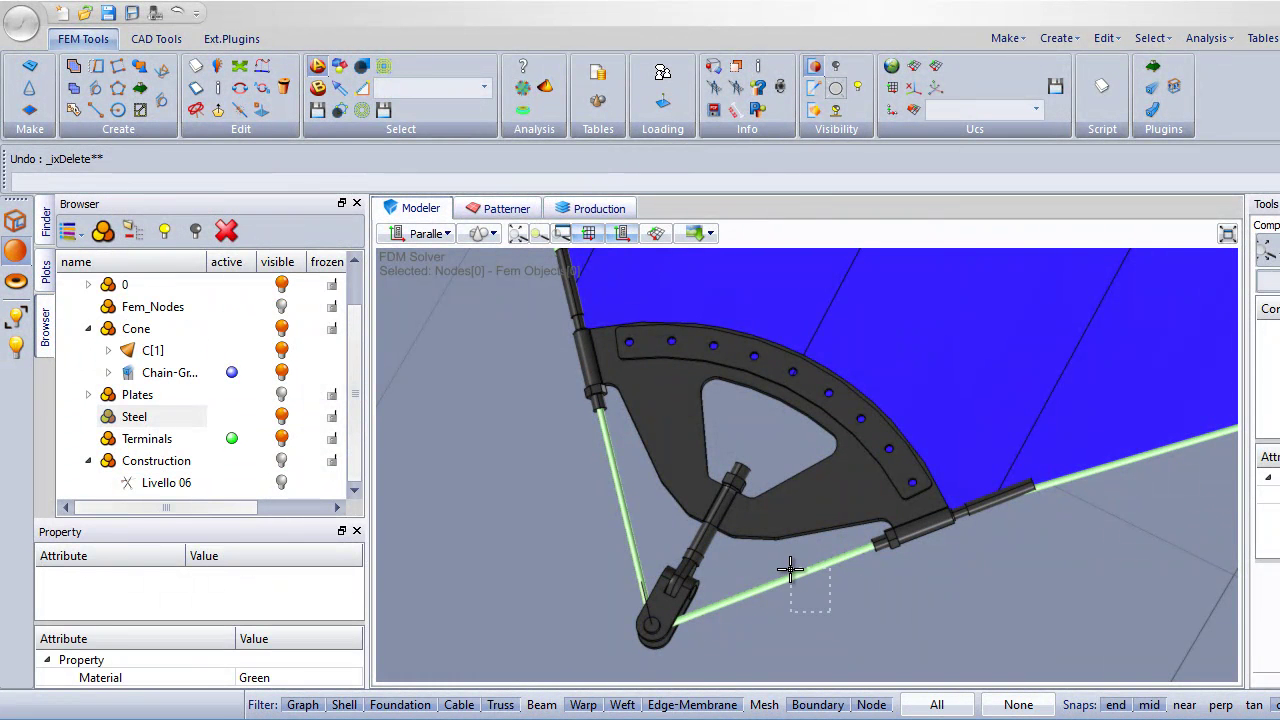
click(790, 569)
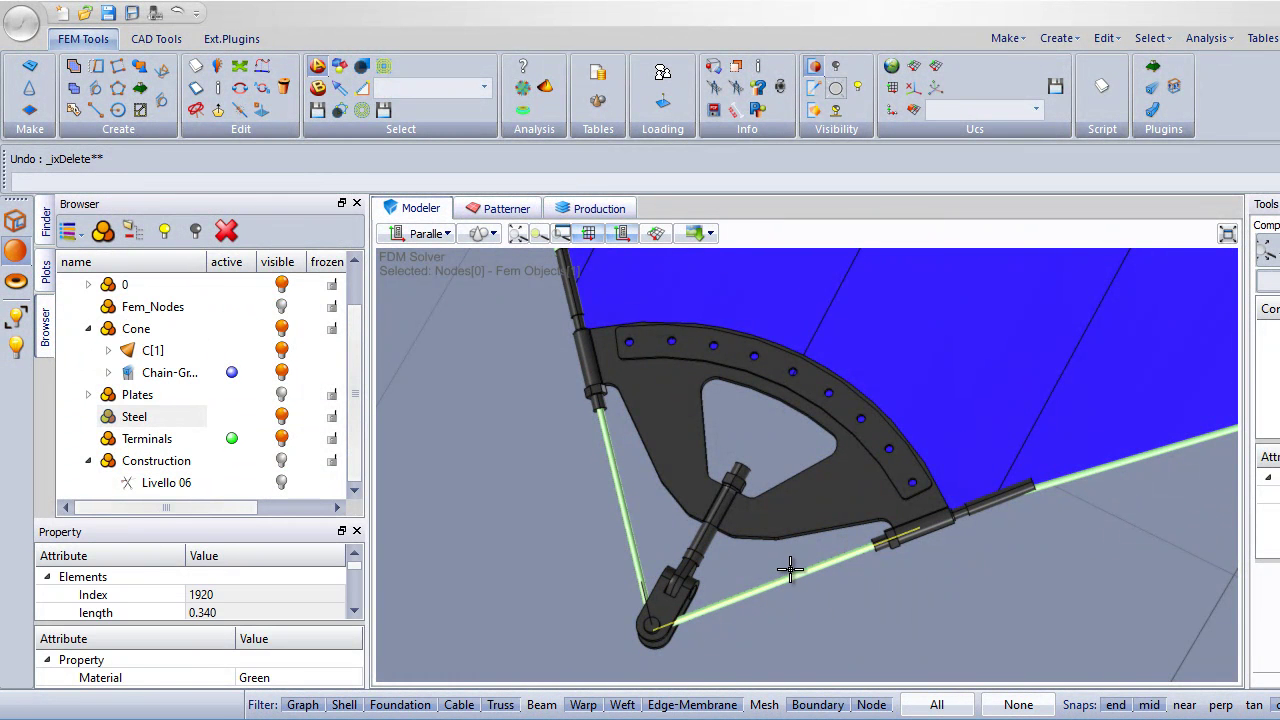
key(Delete)
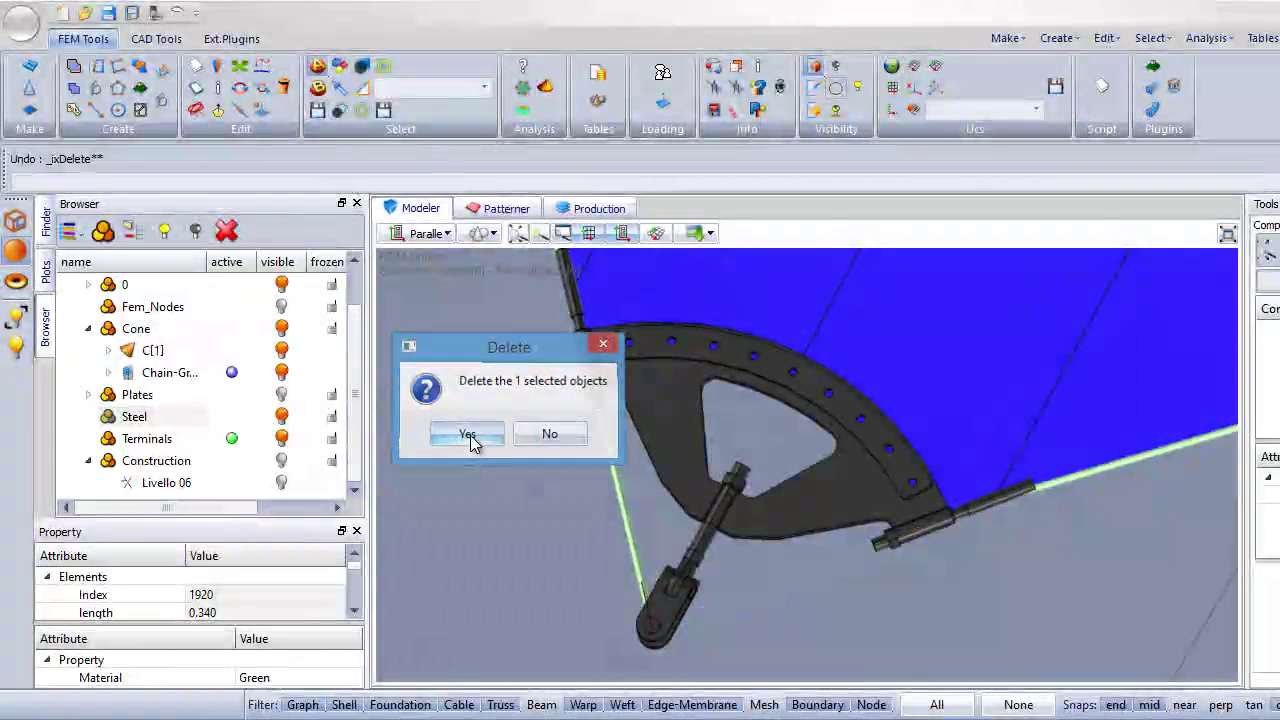
click(467, 436)
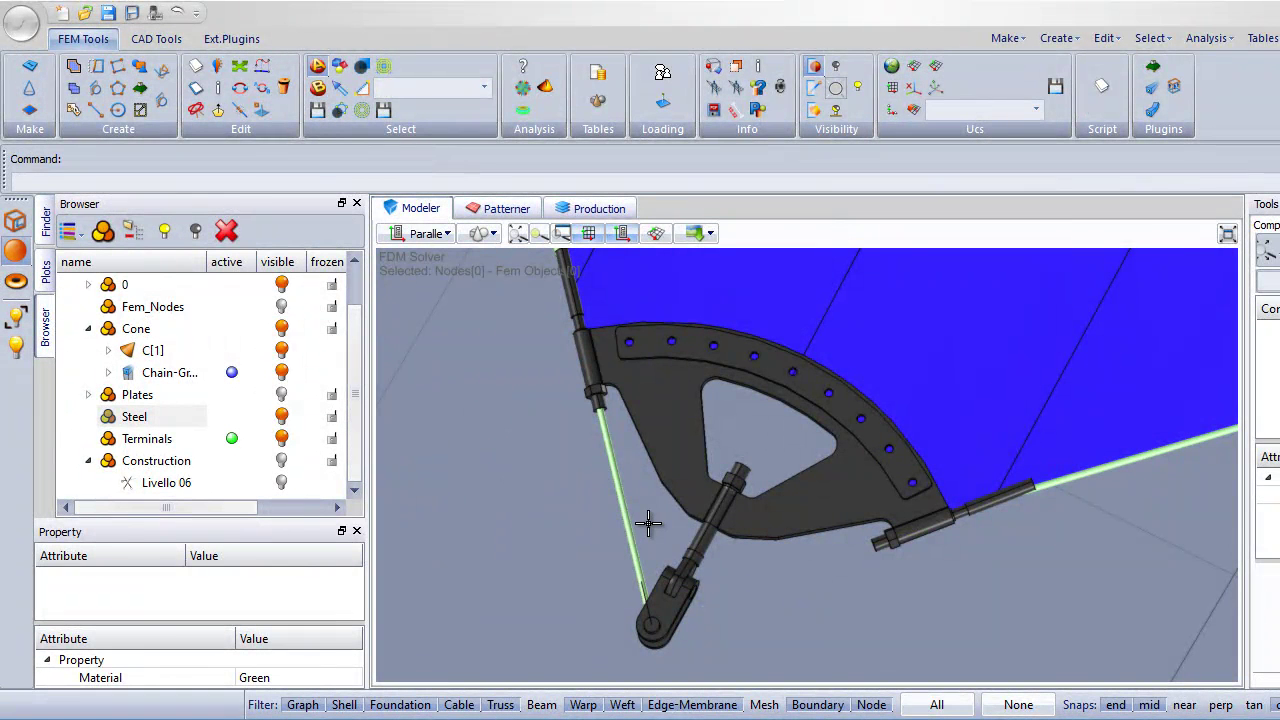
click(626, 529)
key(Delete)
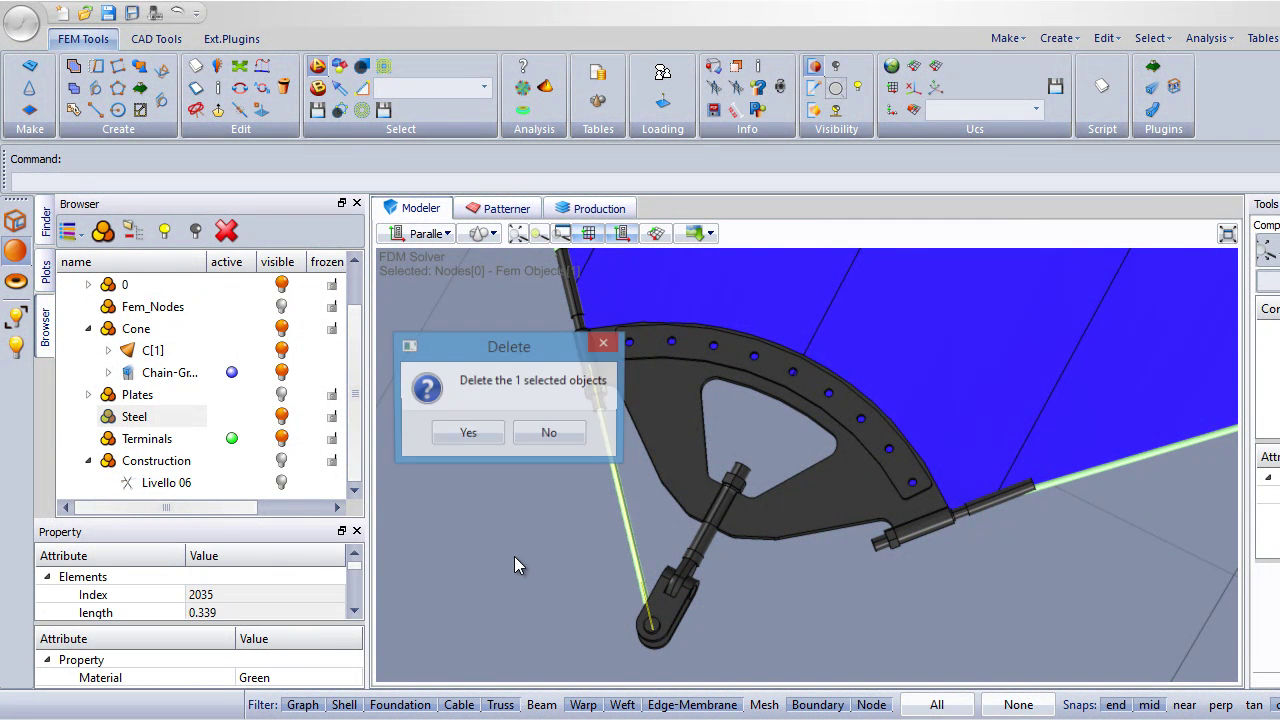
click(466, 433)
middle_drag(532, 494, 553, 499)
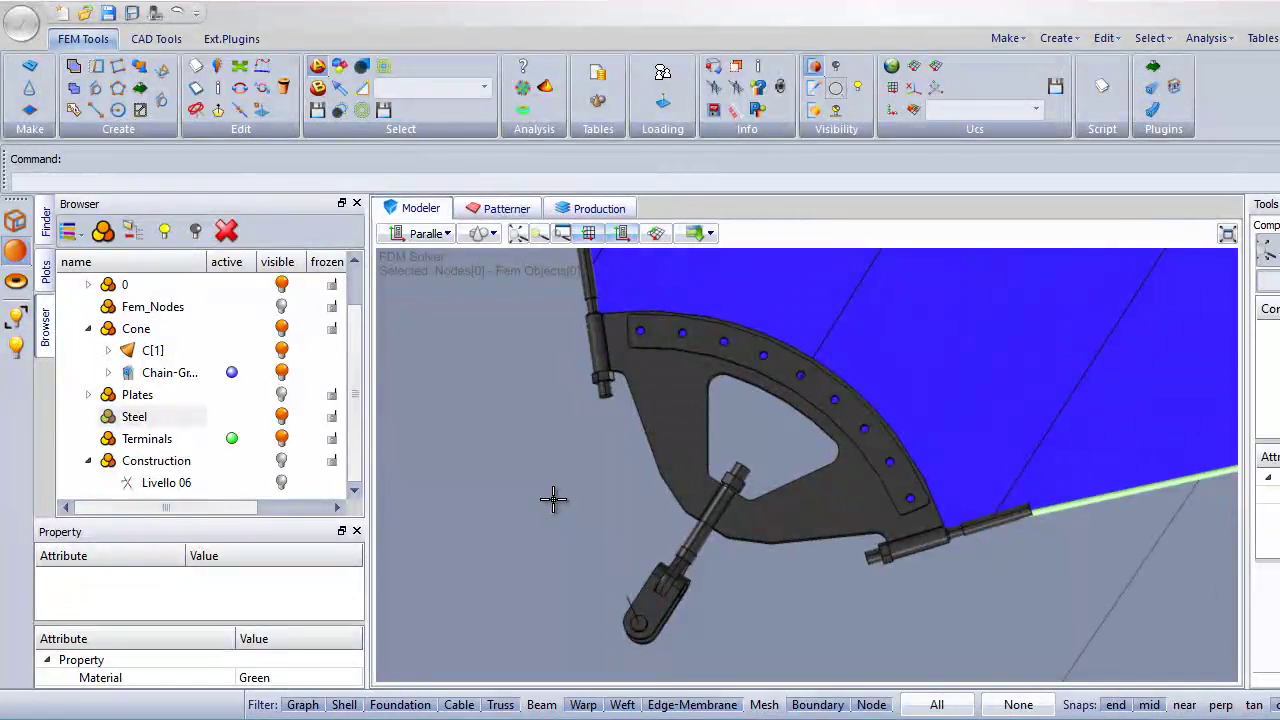